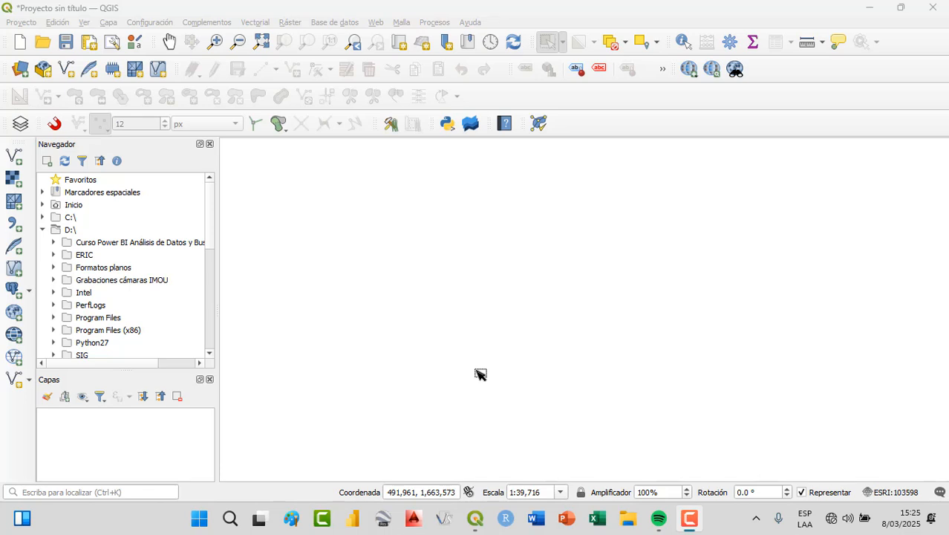
# Step: Open the graphical model designer with a new empty model
pyautogui.click(436, 23)
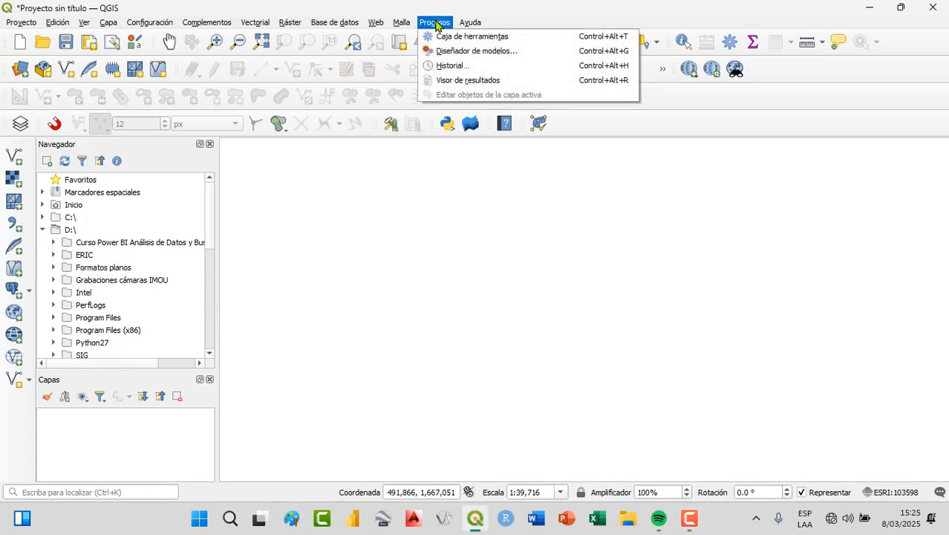
pyautogui.click(474, 53)
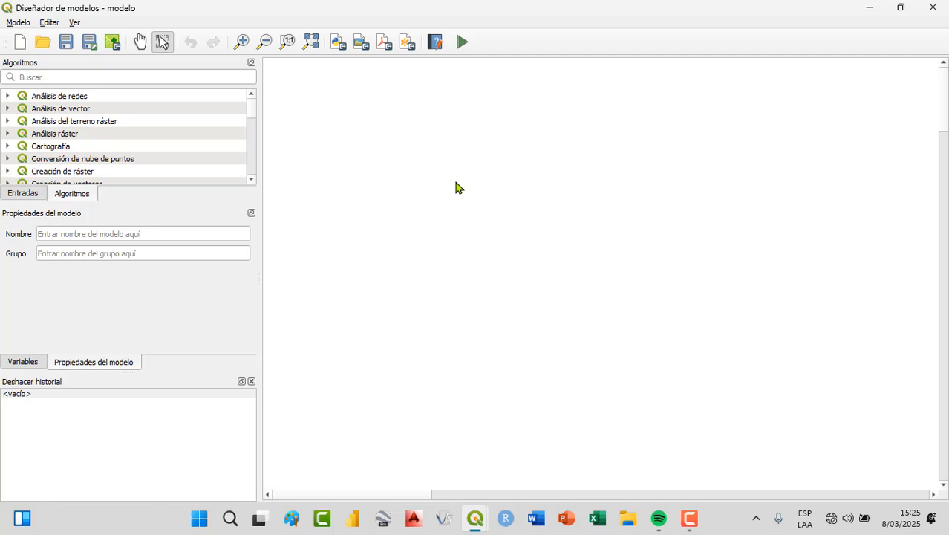
pyautogui.moveTo(475, 519)
pyautogui.click(418, 451)
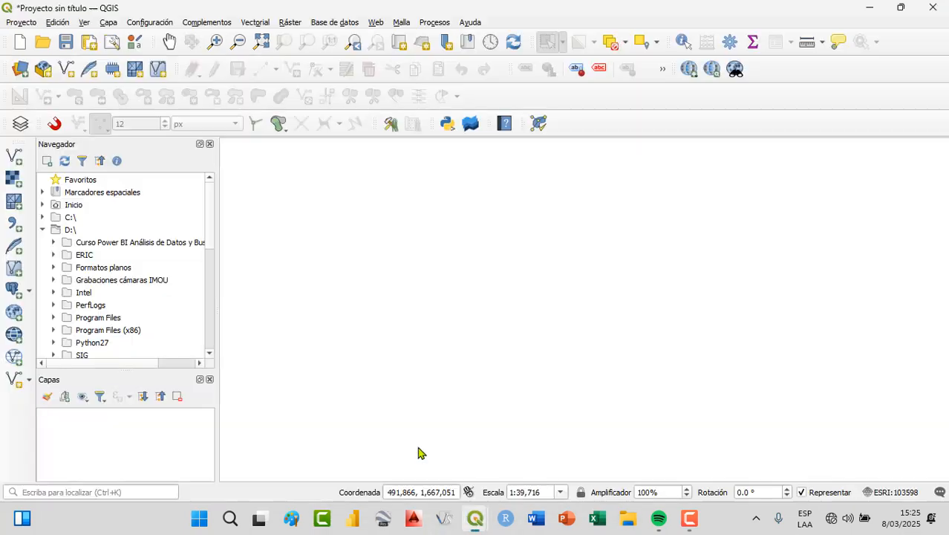
pyautogui.click(559, 470)
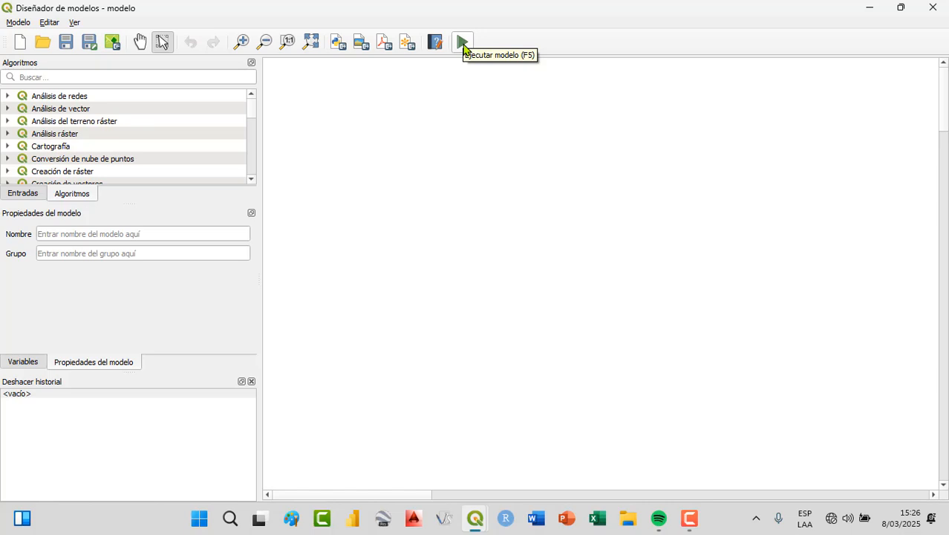
pyautogui.click(31, 197)
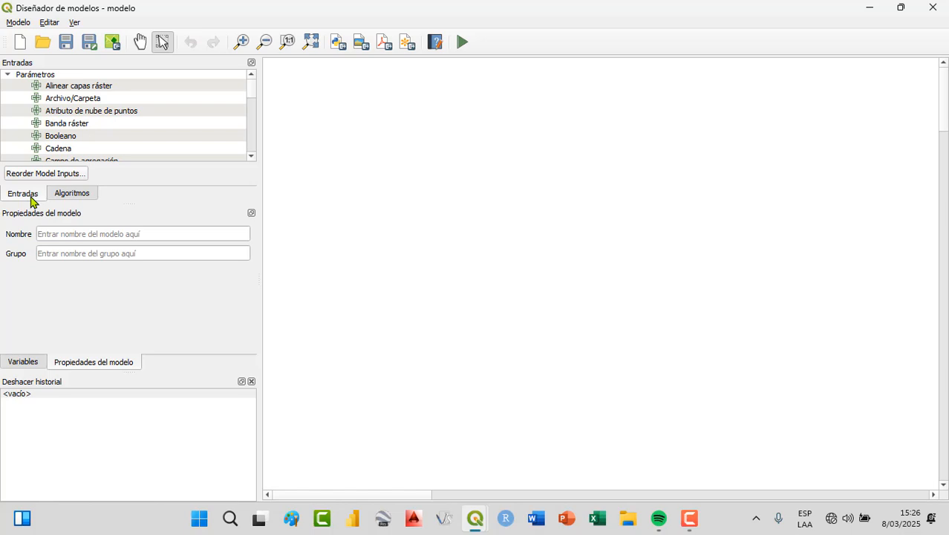
pyautogui.click(77, 199)
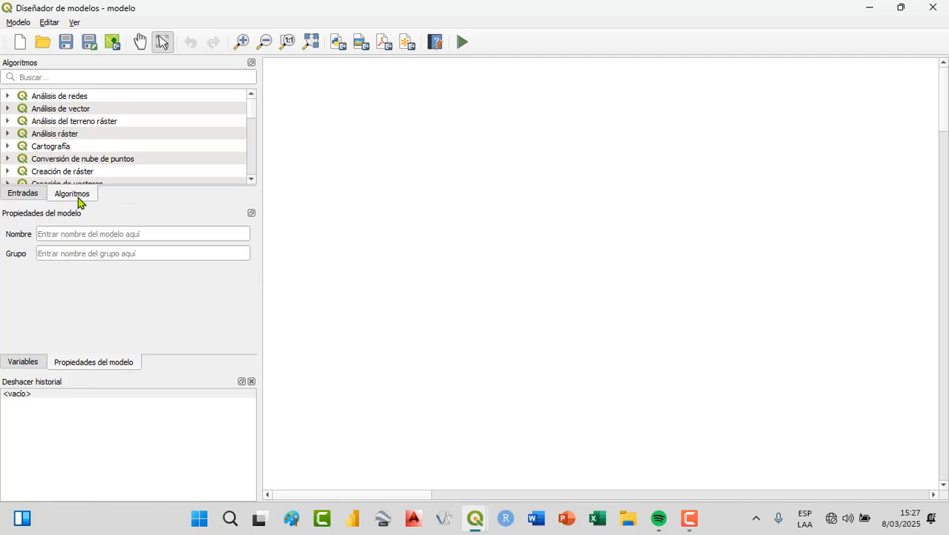
pyautogui.click(37, 193)
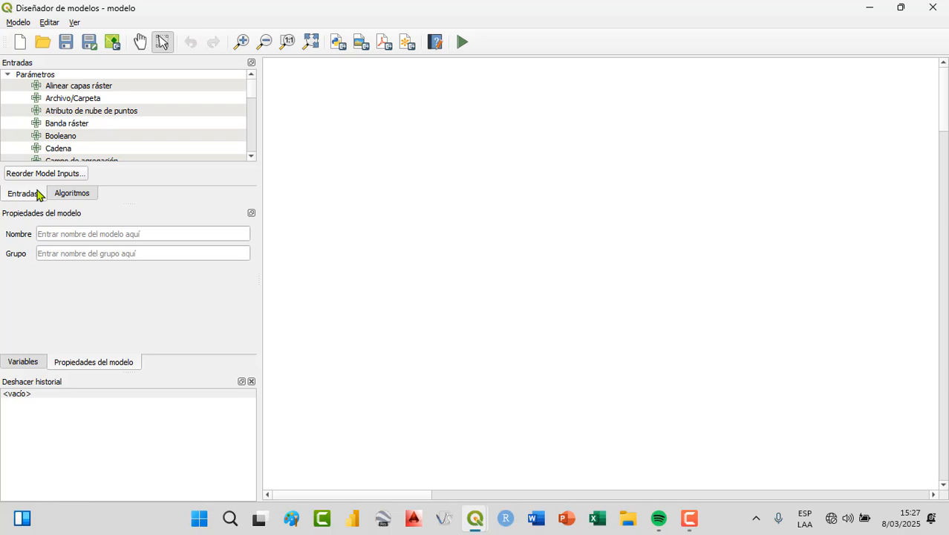
# Step: Find the algorithm "Crear capa de puntos a partir de tabla" and add it to the model canvas with its default settings
pyautogui.click(65, 193)
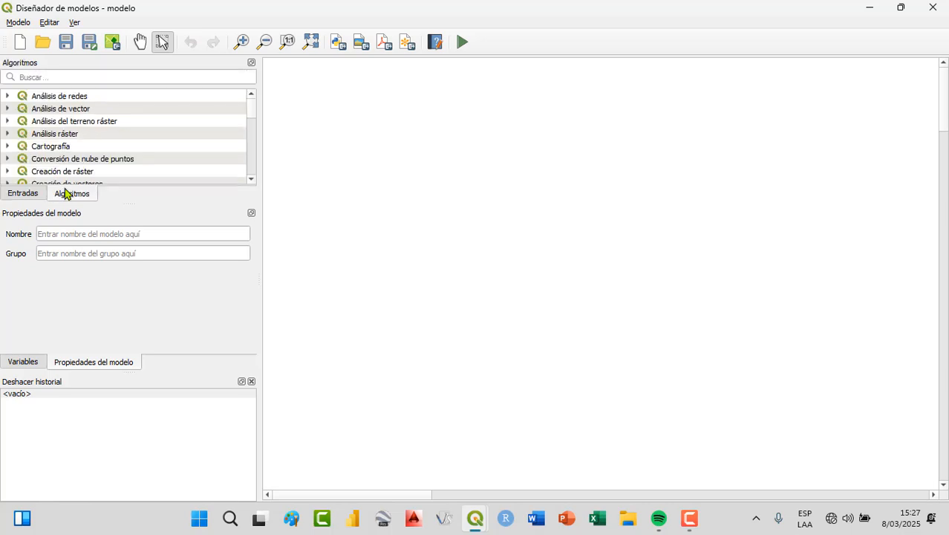
pyautogui.click(82, 77)
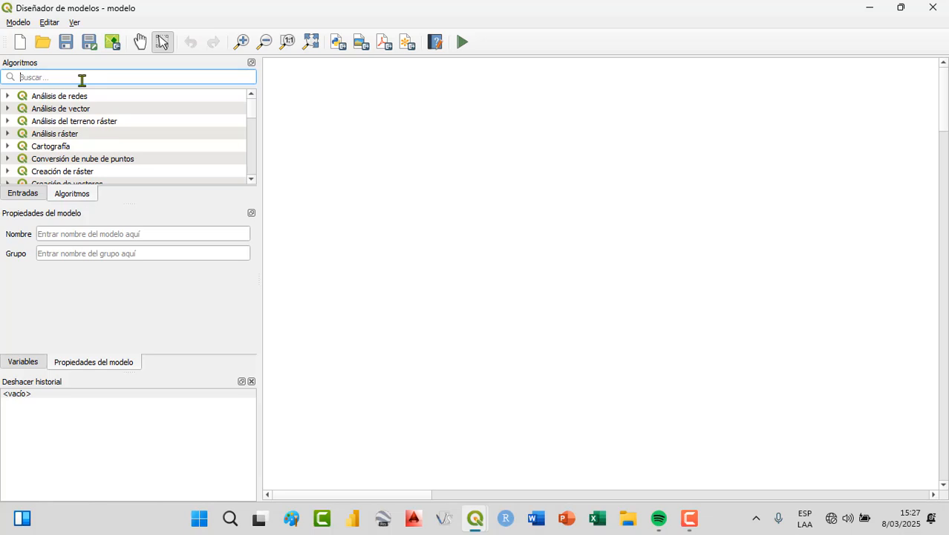
pyautogui.write('a')
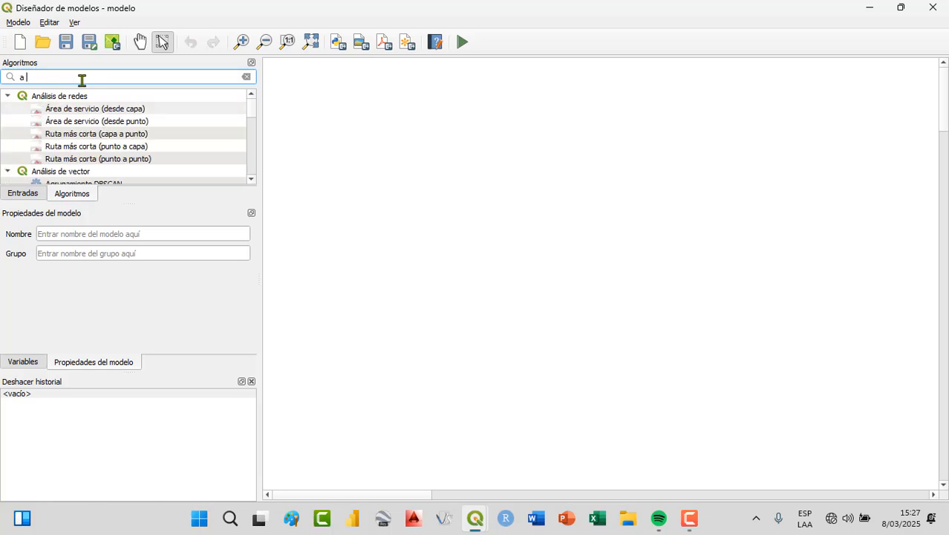
pyautogui.write(' partir')
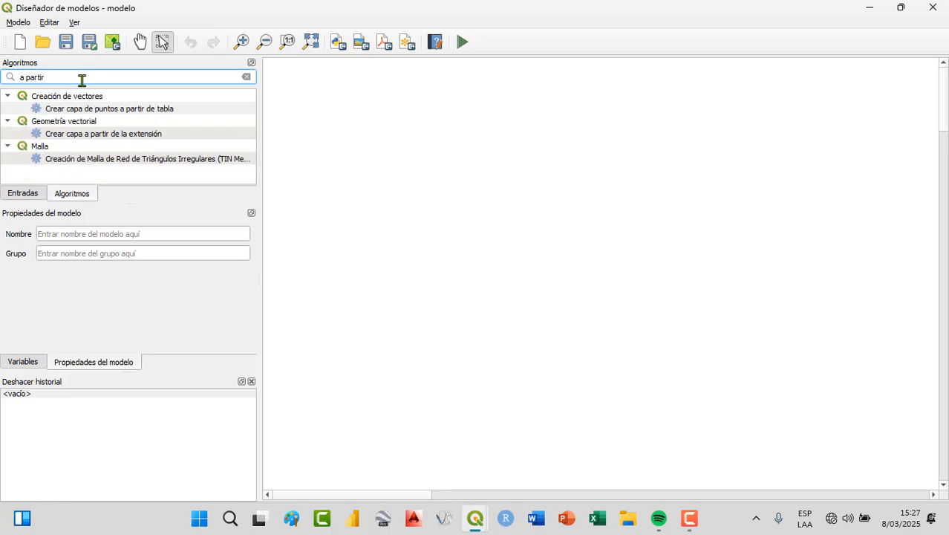
pyautogui.click(84, 110)
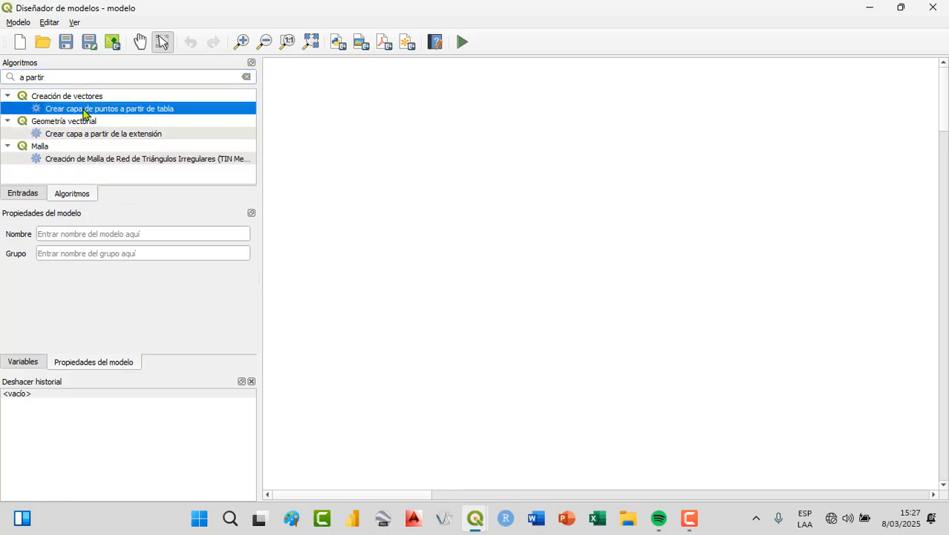
pyautogui.doubleClick(84, 110)
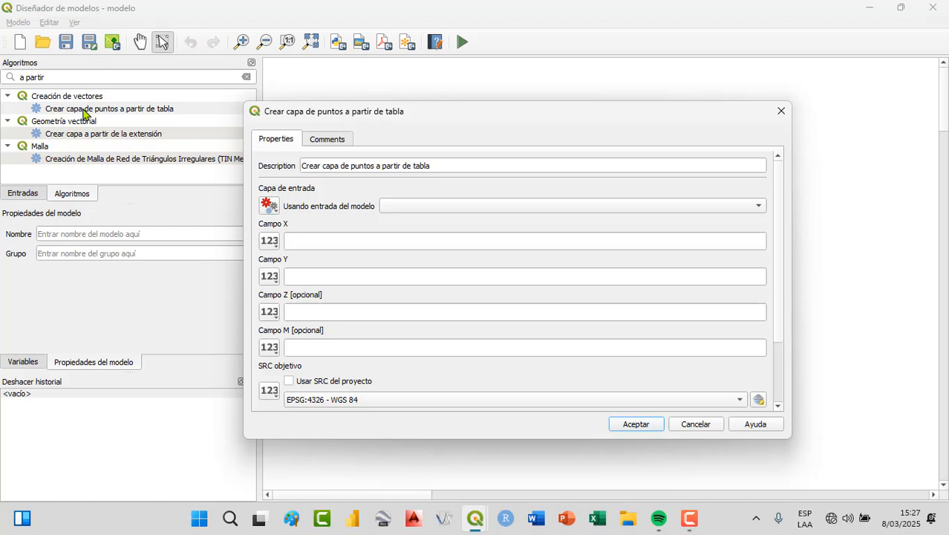
pyautogui.click(781, 111)
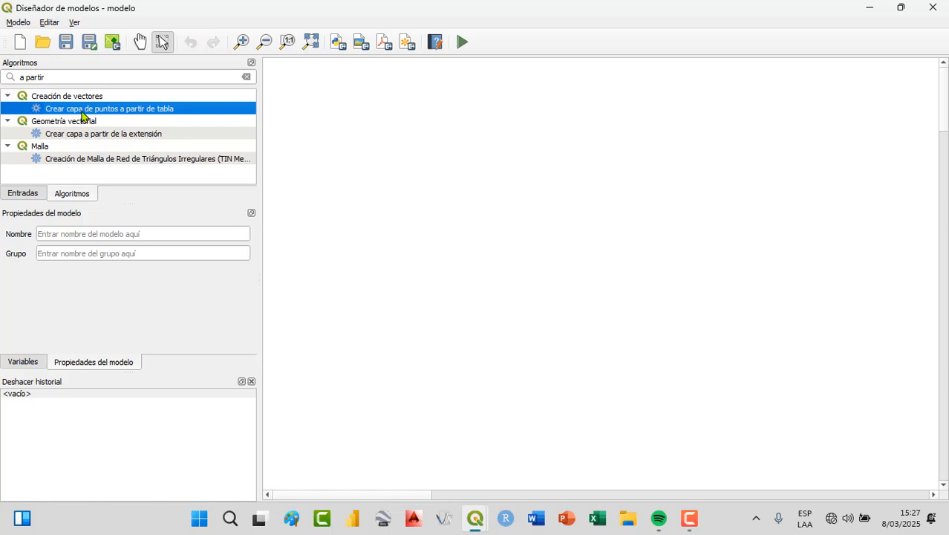
pyautogui.moveTo(85, 115); pyautogui.dragTo(544, 267)
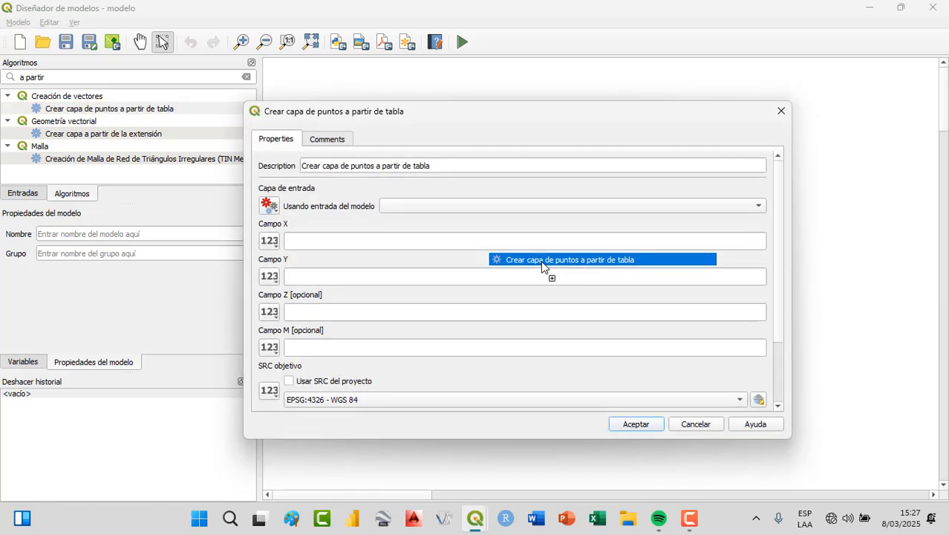
pyautogui.click(641, 430)
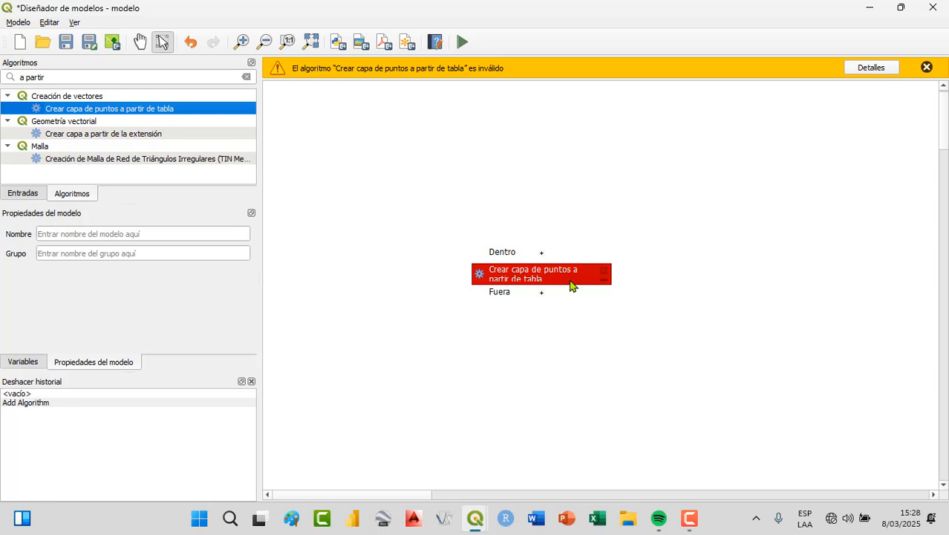
# Step: Review why the added algorithm is invalid, dismiss the warning and move the algorithm block higher on the canvas
pyautogui.click(871, 67)
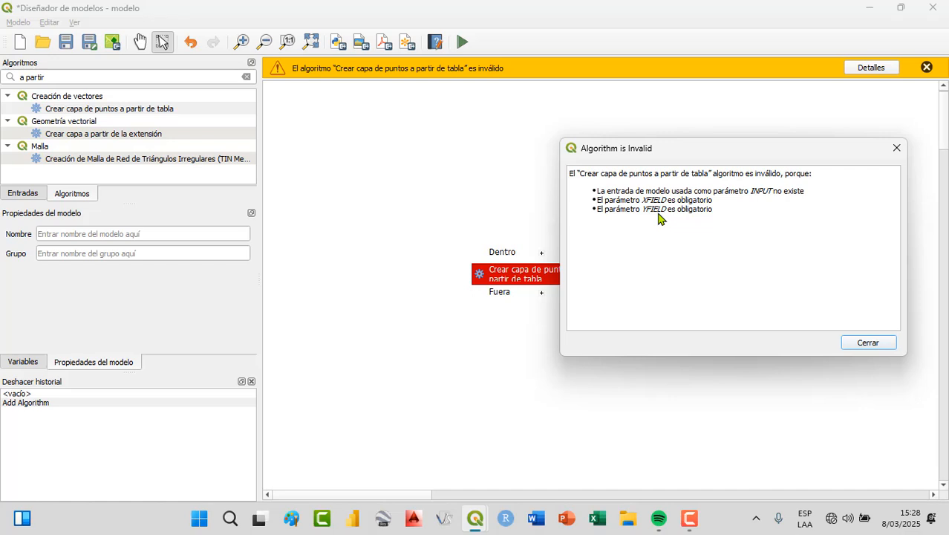
pyautogui.click(896, 148)
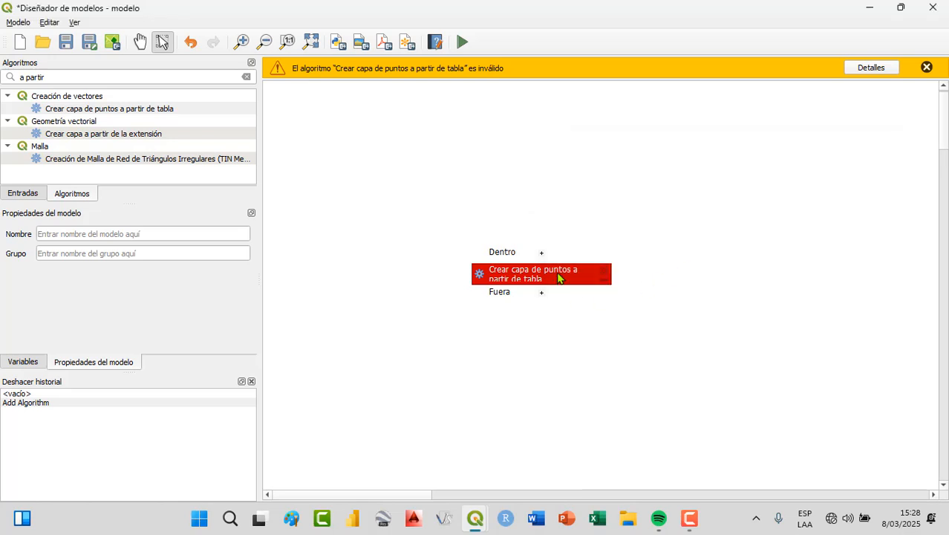
pyautogui.moveTo(557, 278); pyautogui.dragTo(588, 208)
pyautogui.click(926, 68)
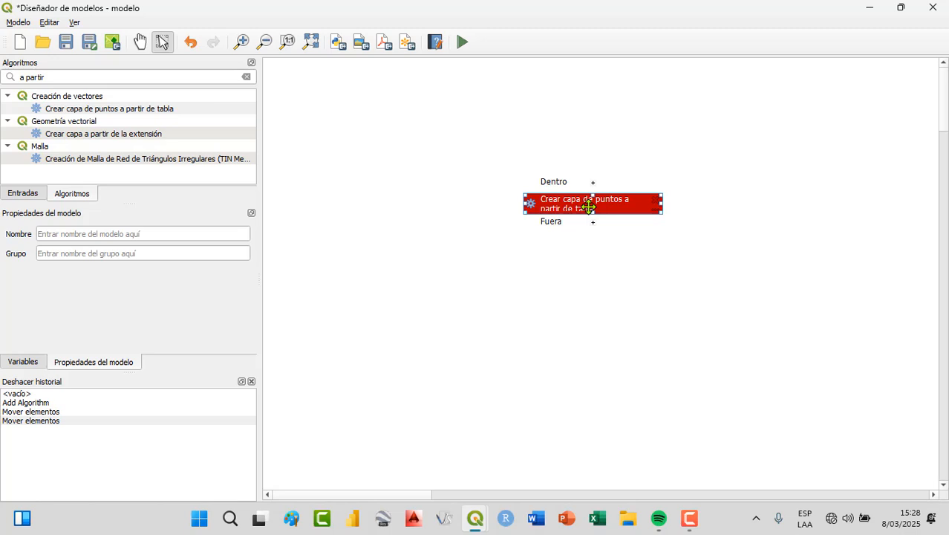
# Step: Locate and select the "Capa vectorial" parameter among the available model inputs
pyautogui.click(23, 194)
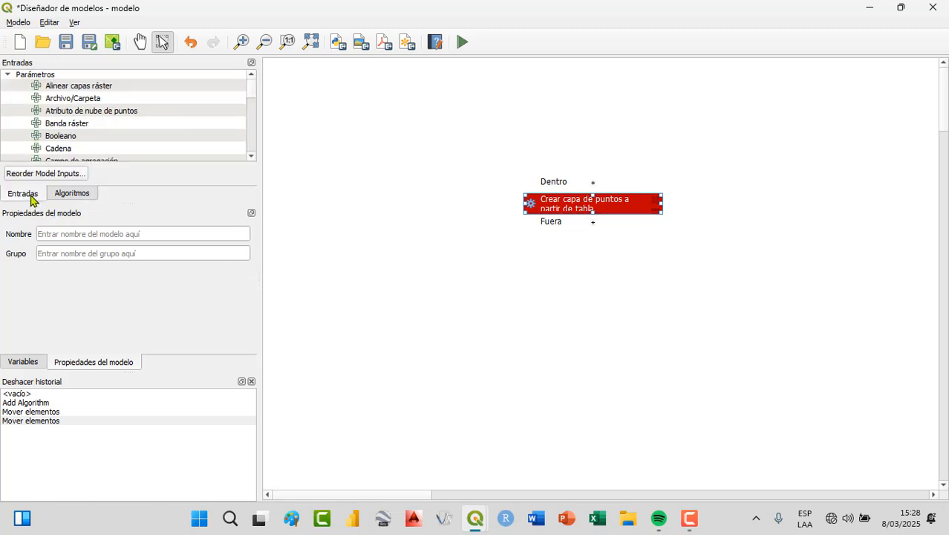
pyautogui.click(251, 156)
pyautogui.click(251, 156)
pyautogui.click(251, 157)
pyautogui.click(251, 157)
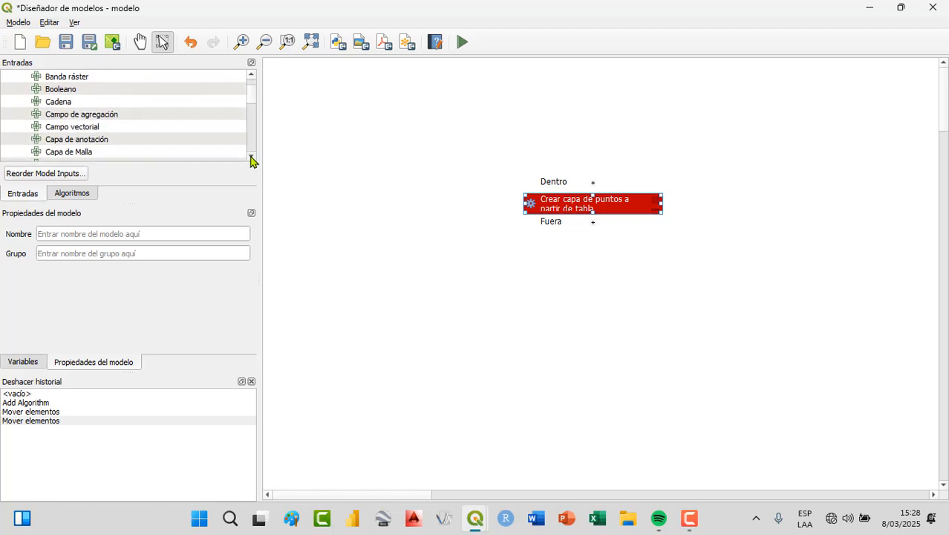
pyautogui.click(251, 157)
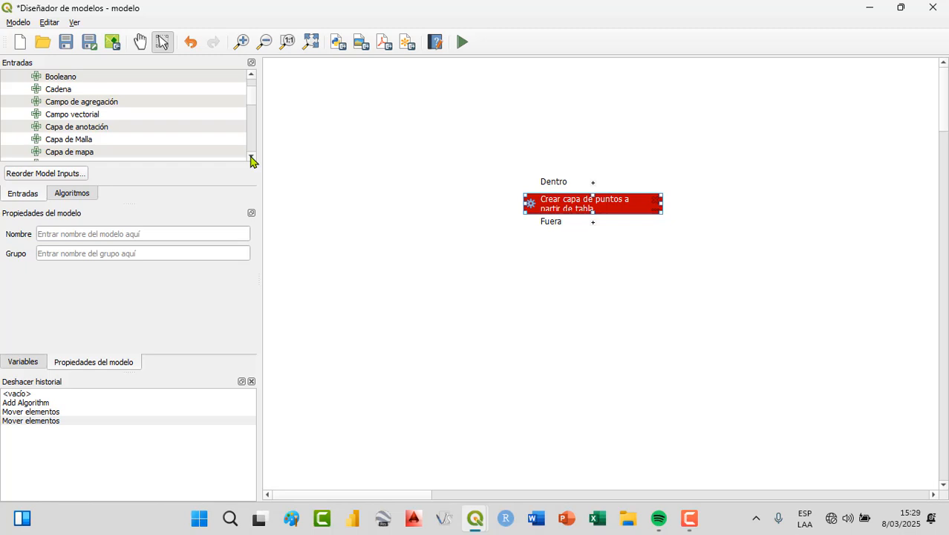
pyautogui.click(251, 157)
pyautogui.click(251, 157)
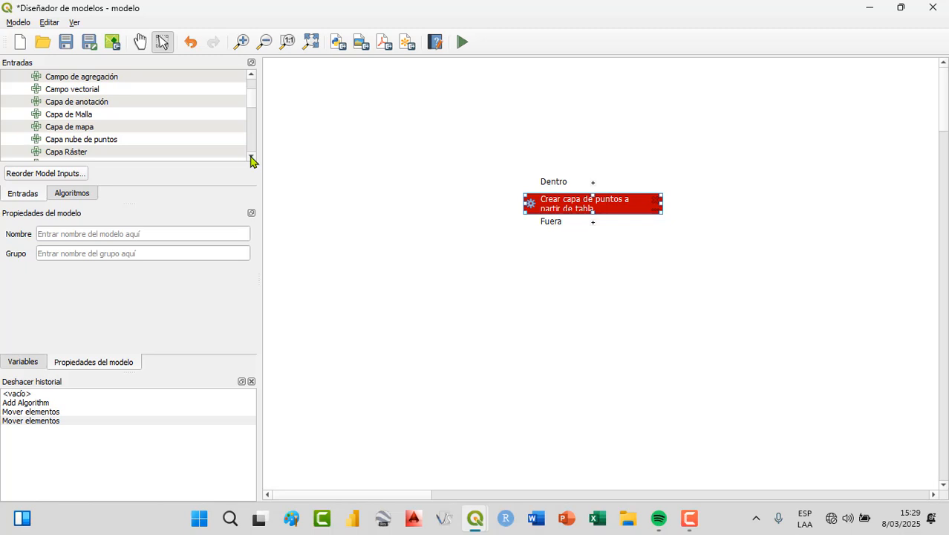
pyautogui.click(251, 156)
pyautogui.click(251, 156)
pyautogui.click(251, 157)
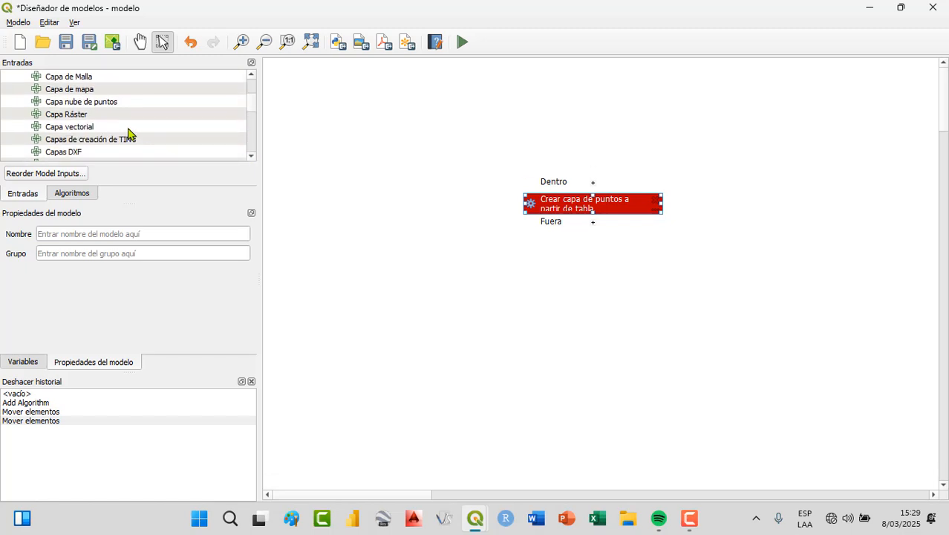
pyautogui.click(128, 132)
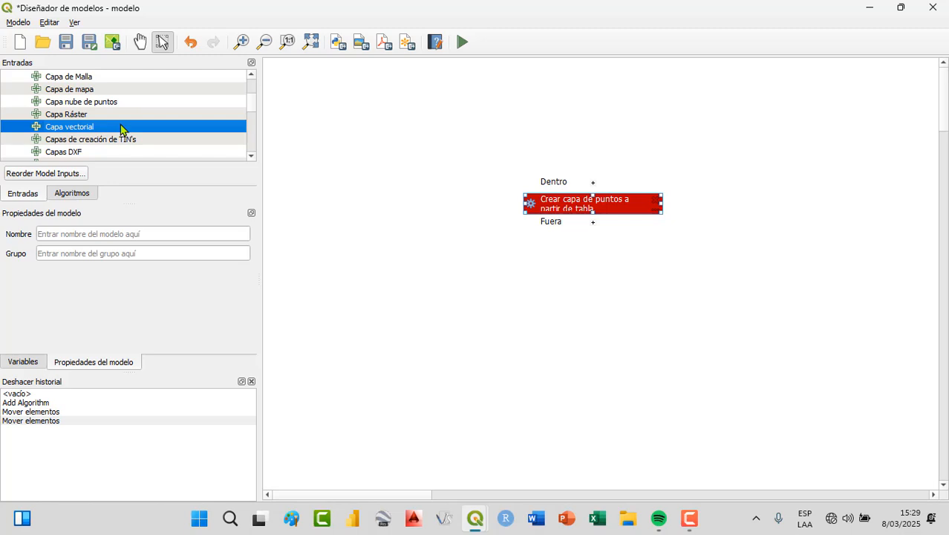
pyautogui.moveTo(121, 129); pyautogui.dragTo(398, 218)
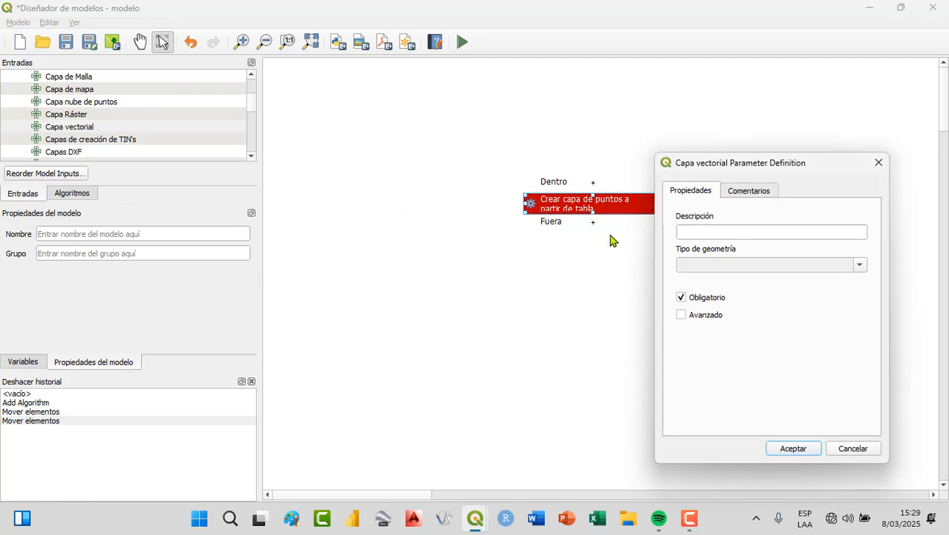
pyautogui.click(698, 234)
pyautogui.moveTo(745, 162); pyautogui.dragTo(387, 139)
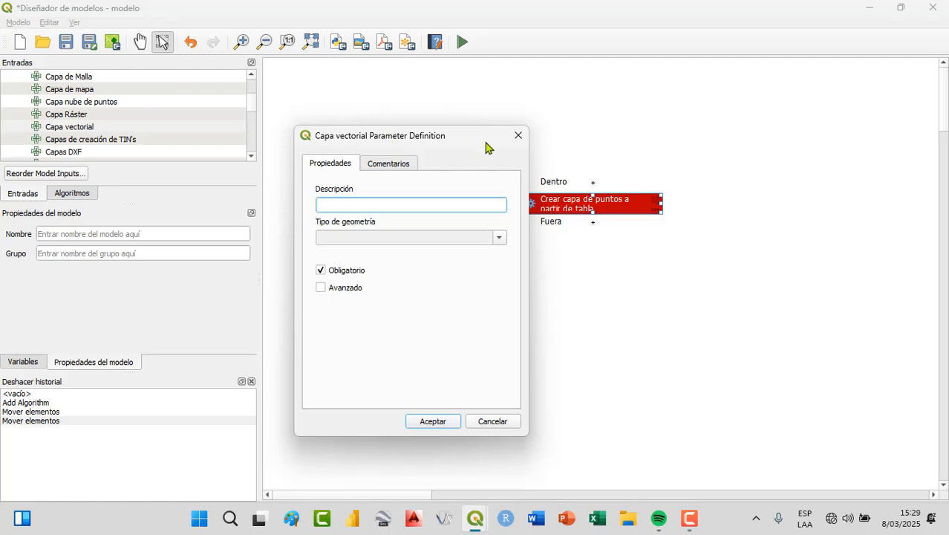
pyautogui.click(518, 135)
# Step: Reposition the algorithm block slightly and place a "Capa vectorial" input beside it on the canvas
pyautogui.moveTo(574, 207); pyautogui.dragTo(553, 205)
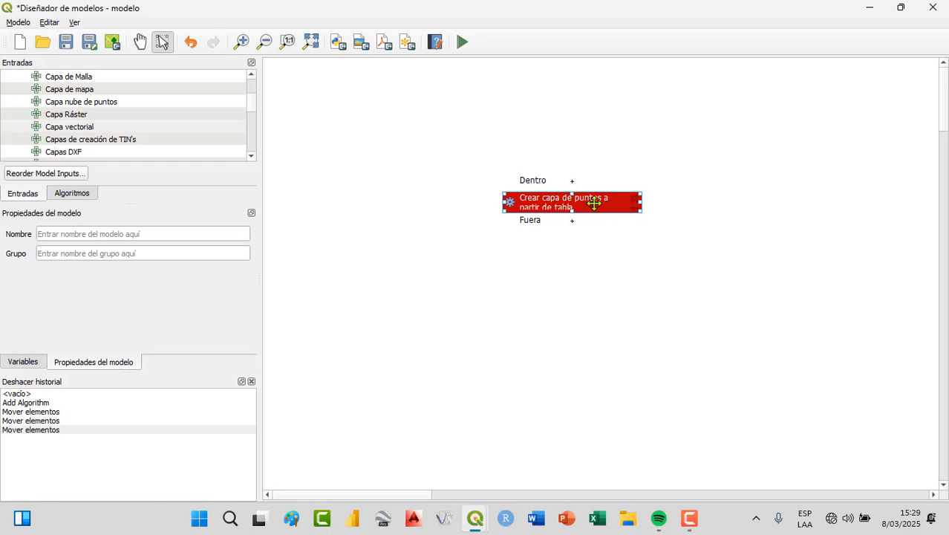
pyautogui.moveTo(599, 210); pyautogui.dragTo(620, 215)
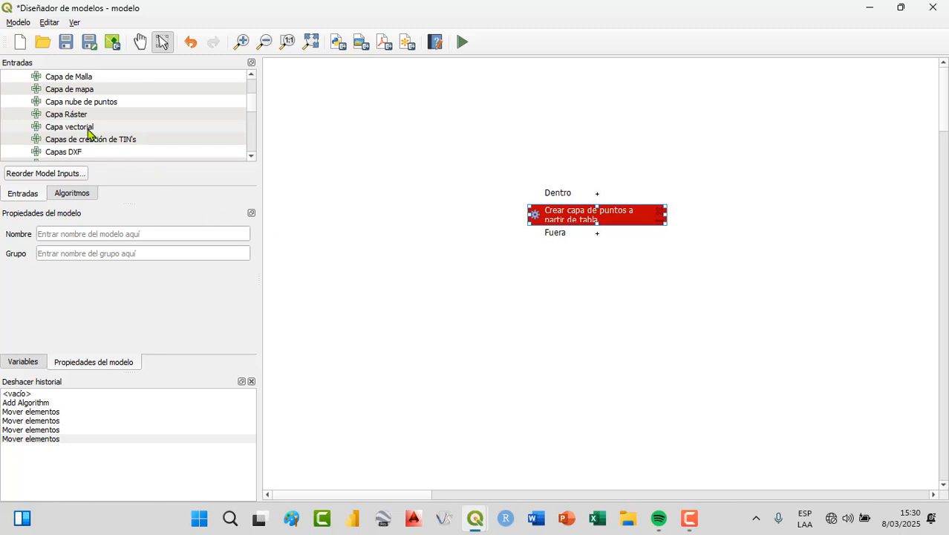
pyautogui.moveTo(89, 132); pyautogui.dragTo(363, 216)
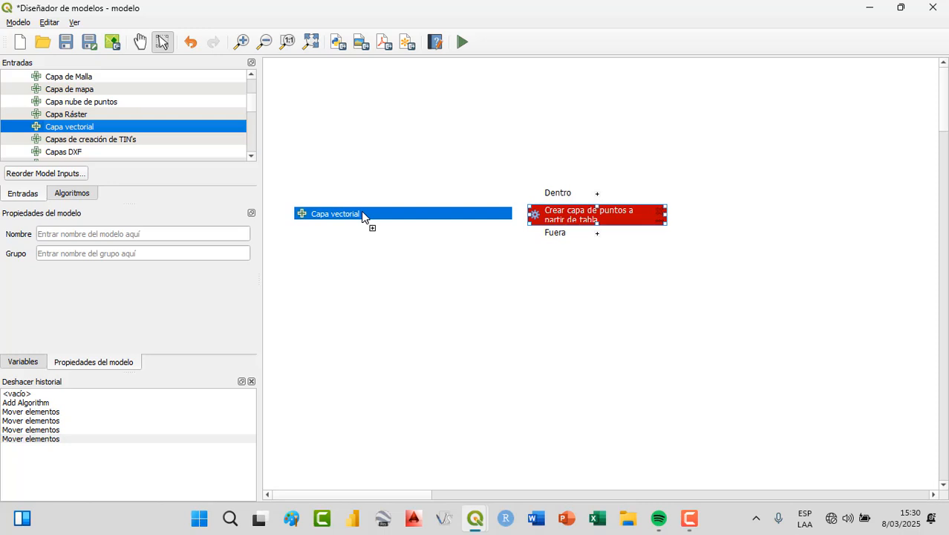
pyautogui.moveTo(363, 216); pyautogui.dragTo(363, 216)
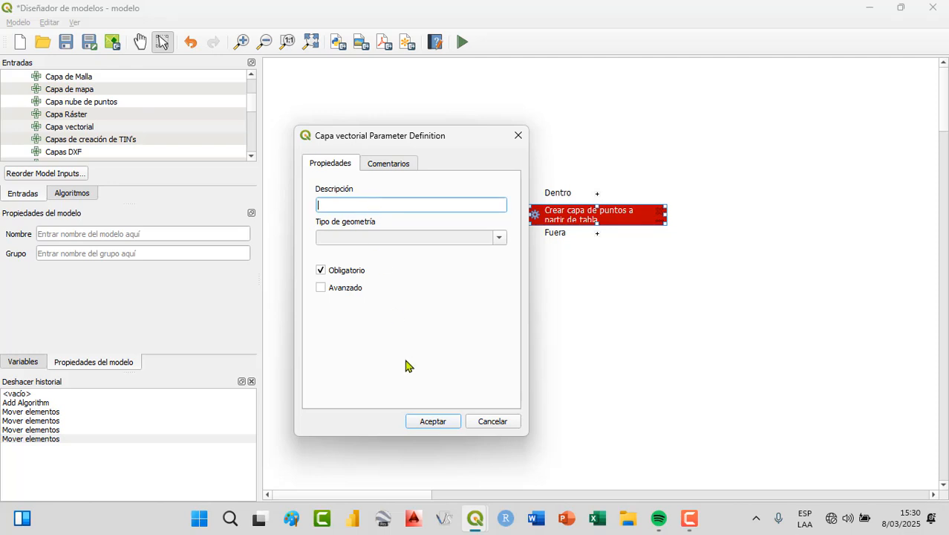
# Step: Describe the vector layer input as "1. Añadir un archivo de excel con coordenadas:"
pyautogui.write('1.')
pyautogui.write('Ala')
pyautogui.write('cc')
pyautogui.press('BackSpace')
pyautogui.press('BackSpace')
pyautogui.press('BackSpace')
pyautogui.press('BackSpace')
pyautogui.write('ñadir un archivo de excel con')
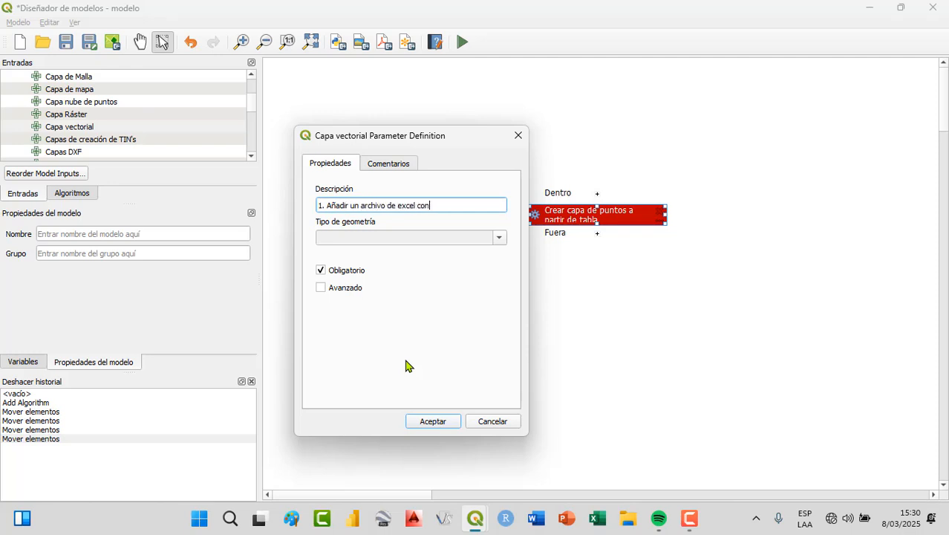
pyautogui.write(' coordenadas')
pyautogui.write(':')
# Step: Set the input's geometry type to "Geometría no requerida", accept the parameter and align its block with the algorithm block
pyautogui.click(500, 239)
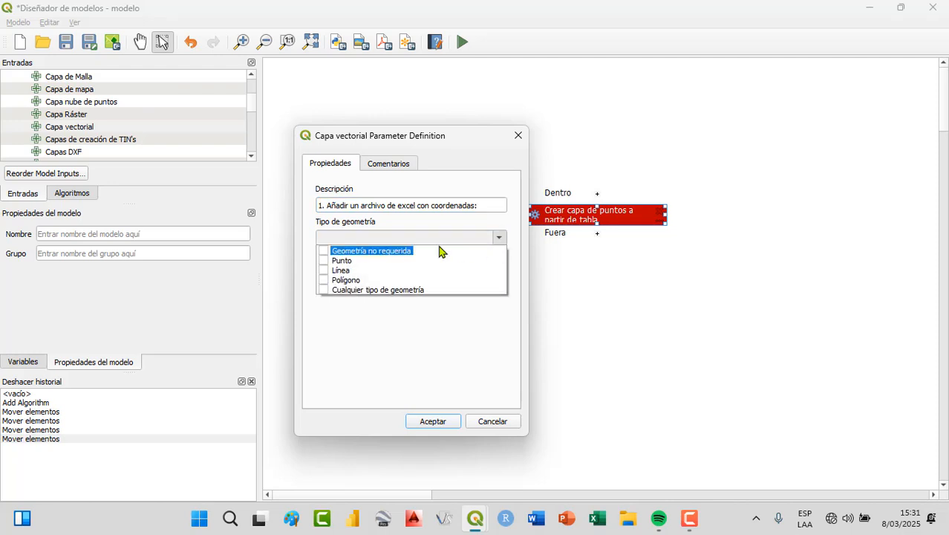
pyautogui.click(324, 252)
pyautogui.click(364, 351)
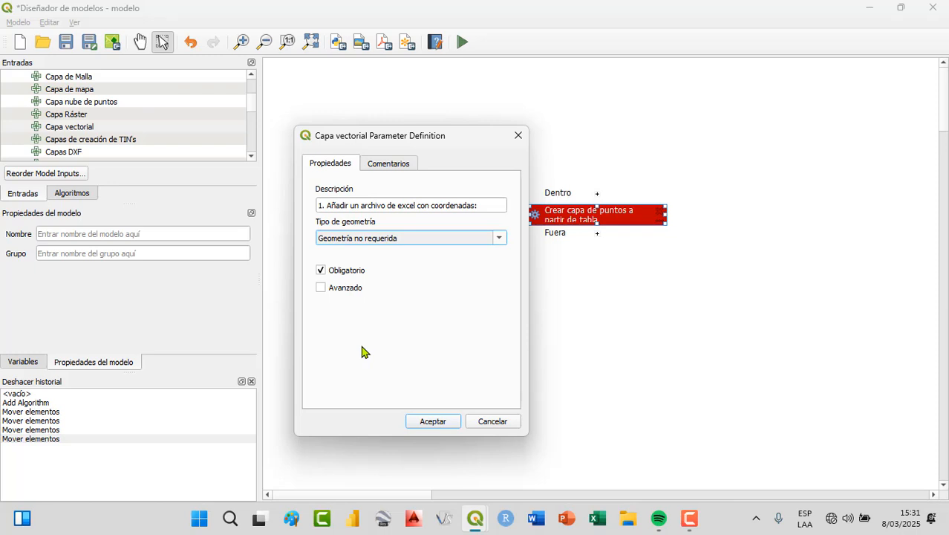
pyautogui.click(424, 422)
pyautogui.moveTo(360, 218); pyautogui.dragTo(383, 223)
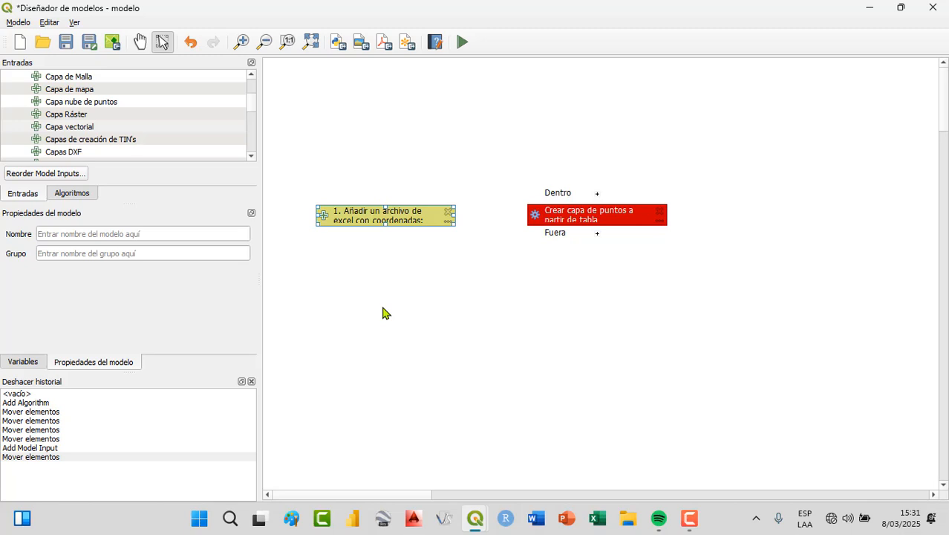
# Step: Expand the list of incoming parameters on the "Crear capa de puntos a partir de tabla" block
pyautogui.click(619, 214)
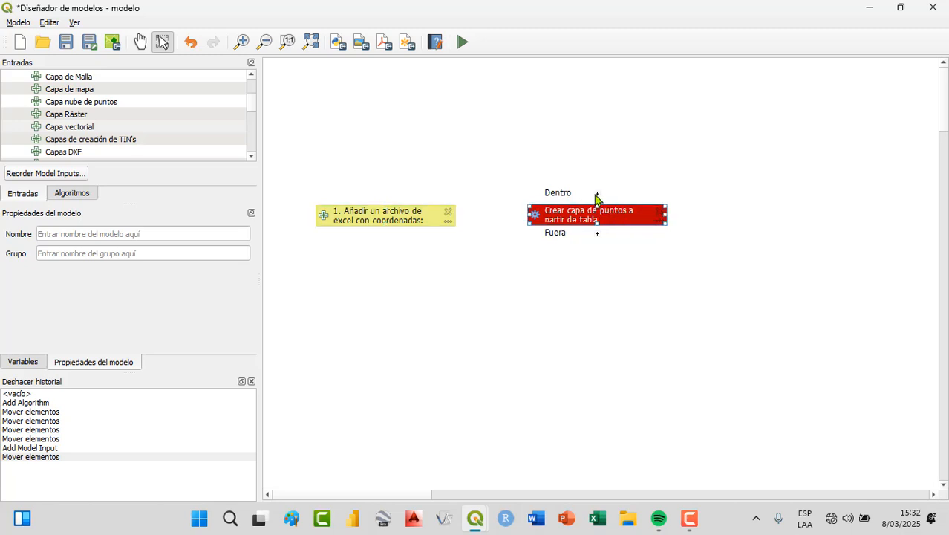
pyautogui.click(597, 194)
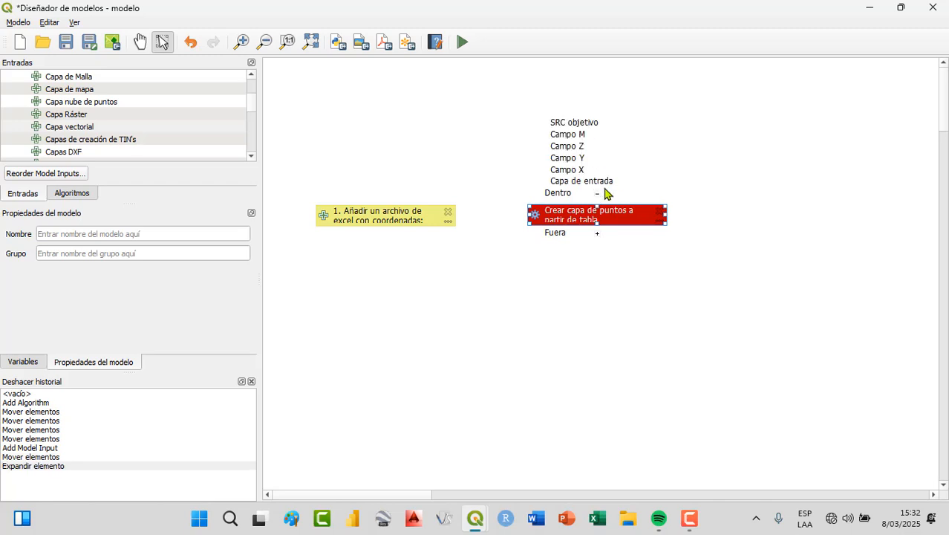
pyautogui.click(399, 221)
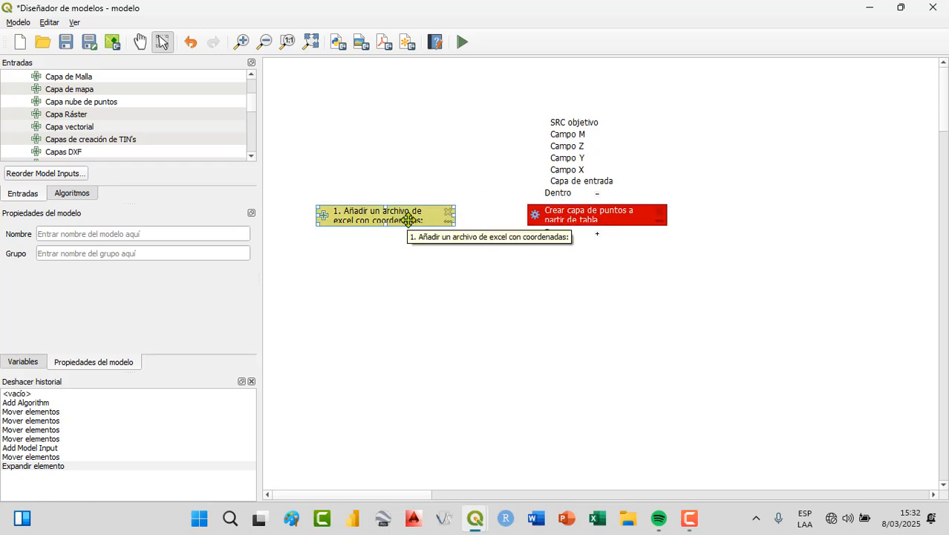
pyautogui.click(568, 177)
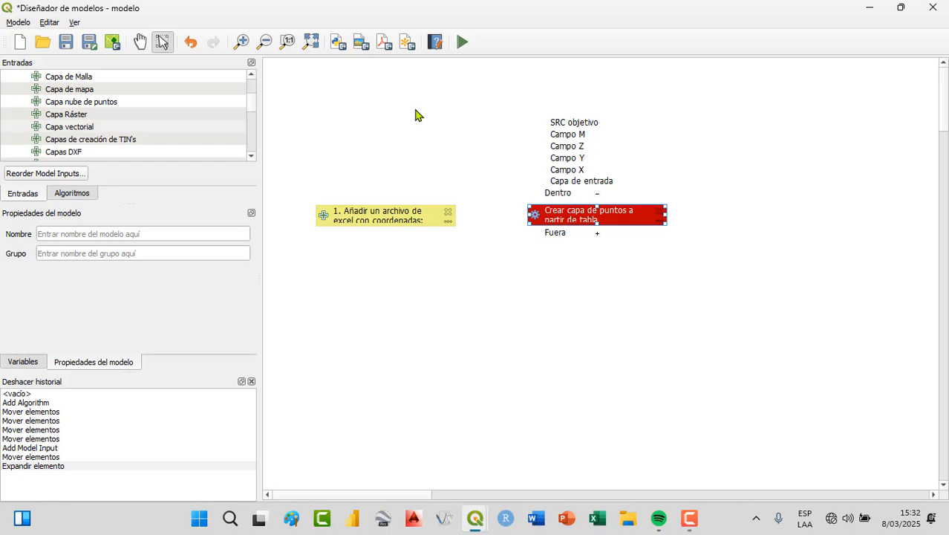
# Step: Find the "Campo vectorial" parameter among the model inputs and add it to the canvas
pyautogui.click(250, 73)
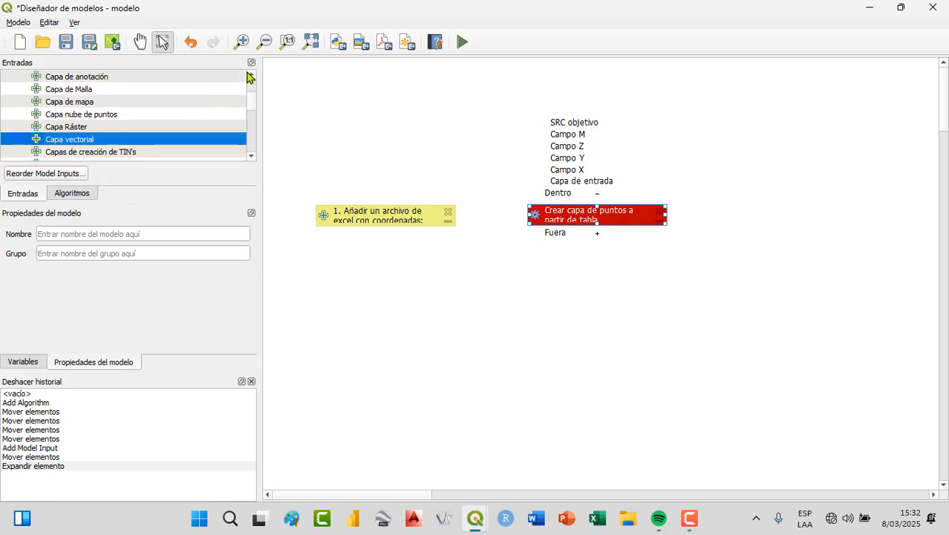
pyautogui.click(251, 73)
pyautogui.click(251, 73)
pyautogui.click(251, 73)
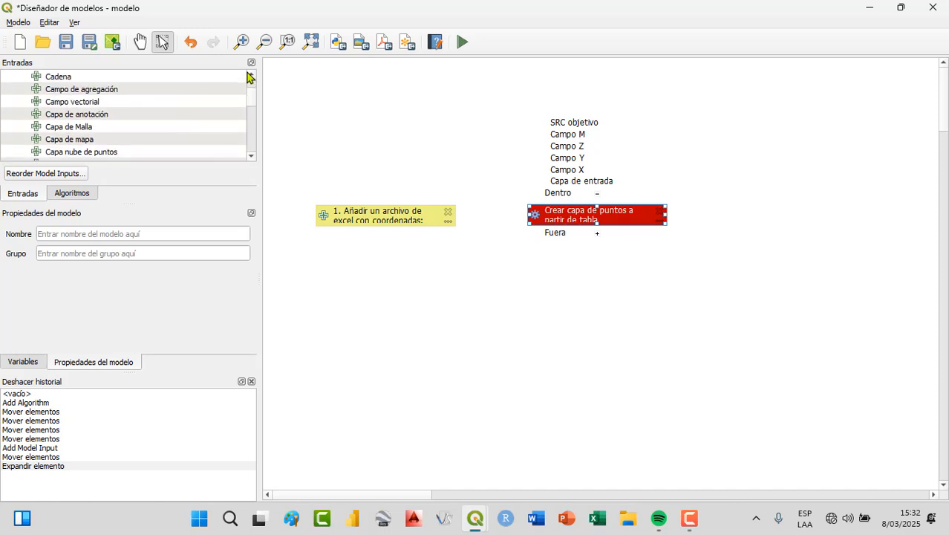
pyautogui.click(111, 104)
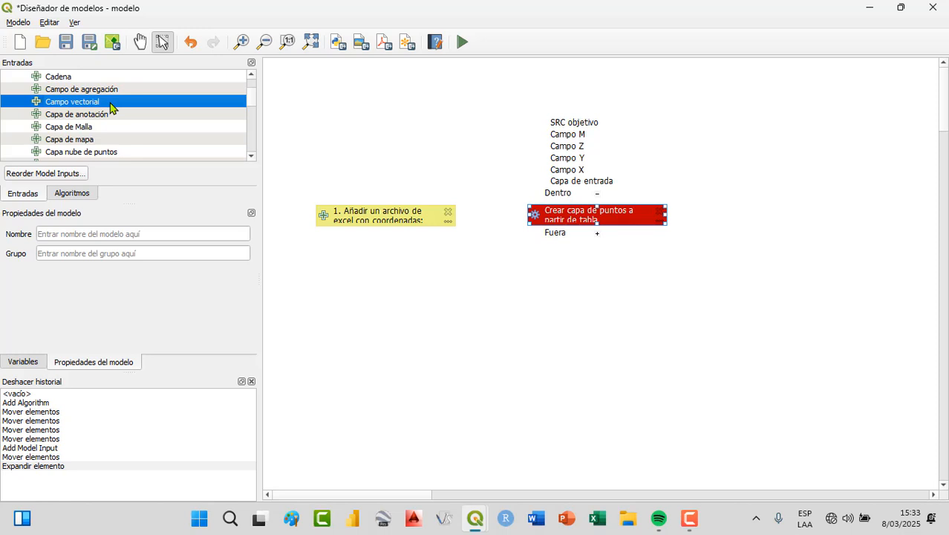
pyautogui.moveTo(110, 107); pyautogui.dragTo(819, 139)
# Step: Describe the field input as "2. Seleccionar el campo con la coordenada X:" and set its allowed data type to "Número"
pyautogui.click(775, 205)
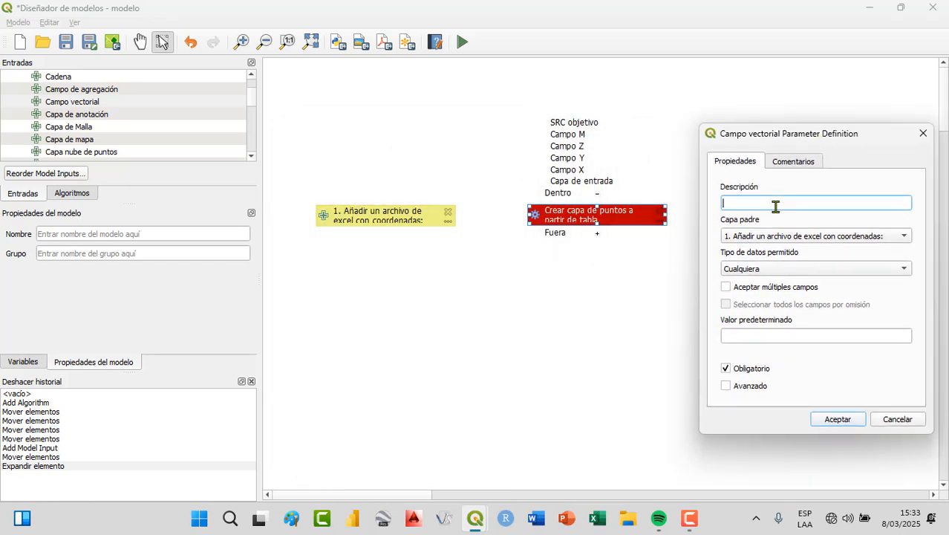
pyautogui.write('2. Seleccionar el campo con la coordenada ')
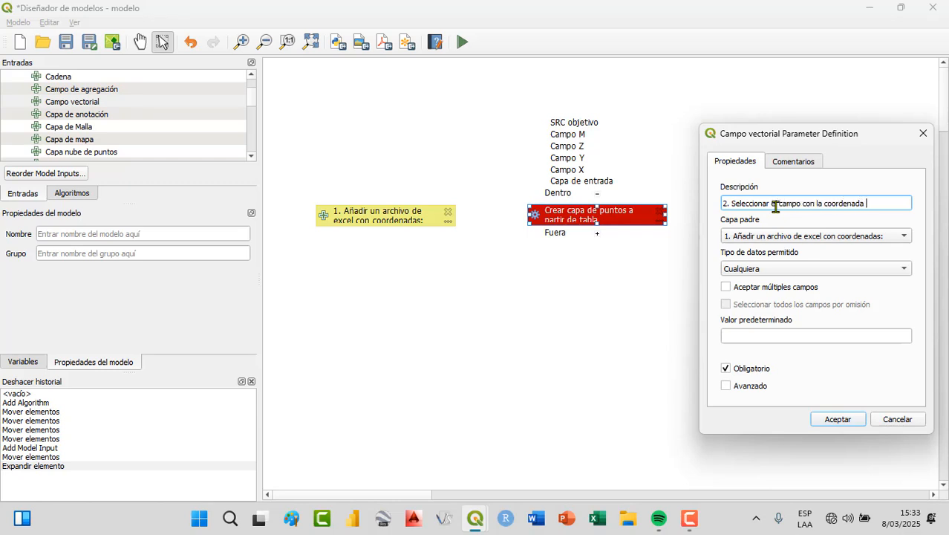
pyautogui.write('X:')
pyautogui.click(824, 268)
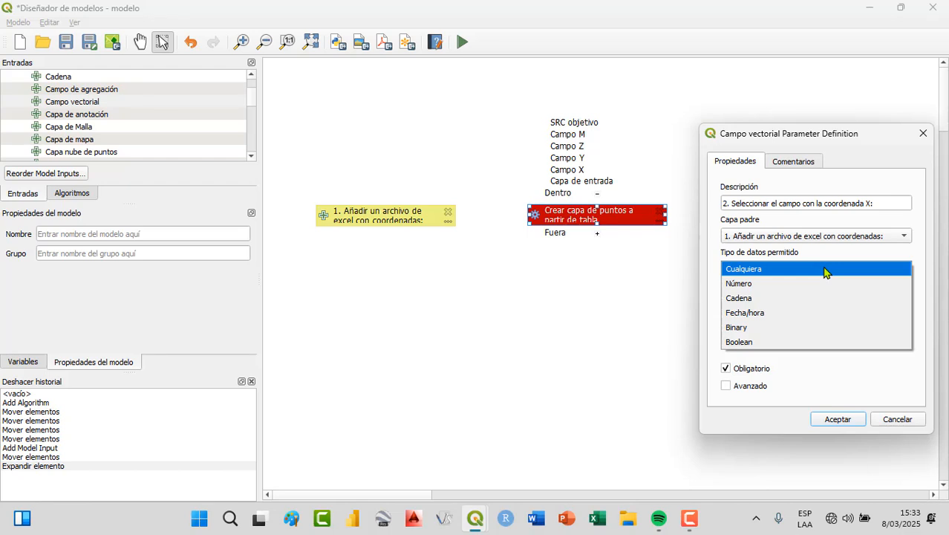
pyautogui.click(828, 286)
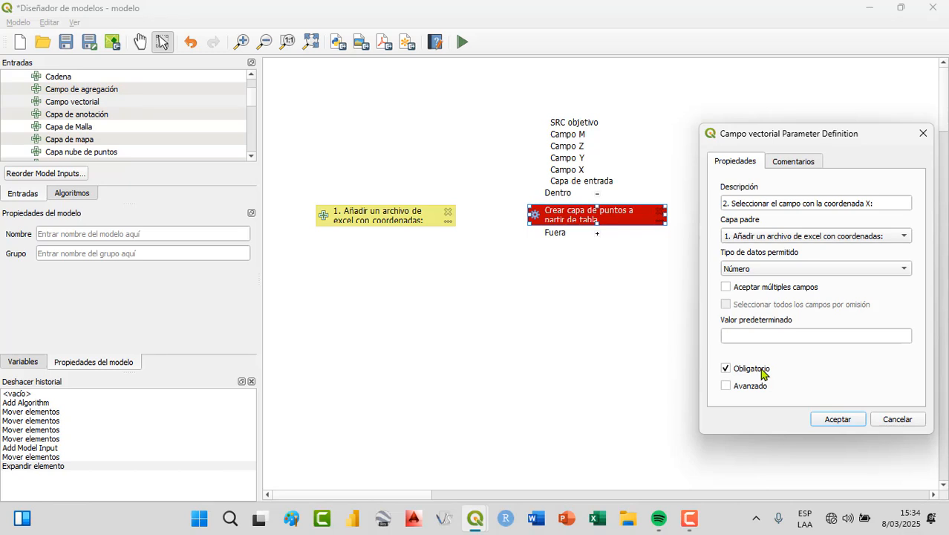
# Step: Keep "1. Añadir un archivo de excel con coordenadas:" as the X field's parent layer with data type "Número", and accept the parameter
pyautogui.click(813, 238)
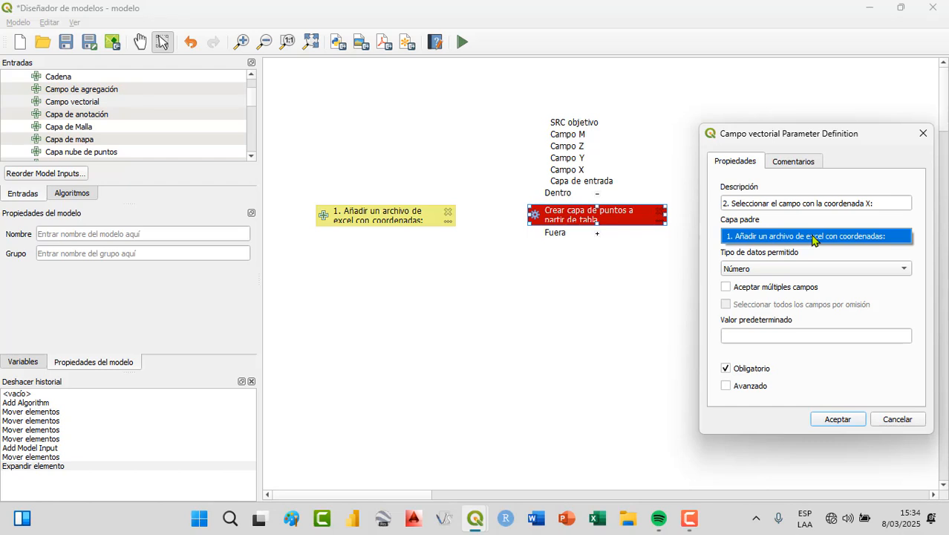
pyautogui.click(814, 236)
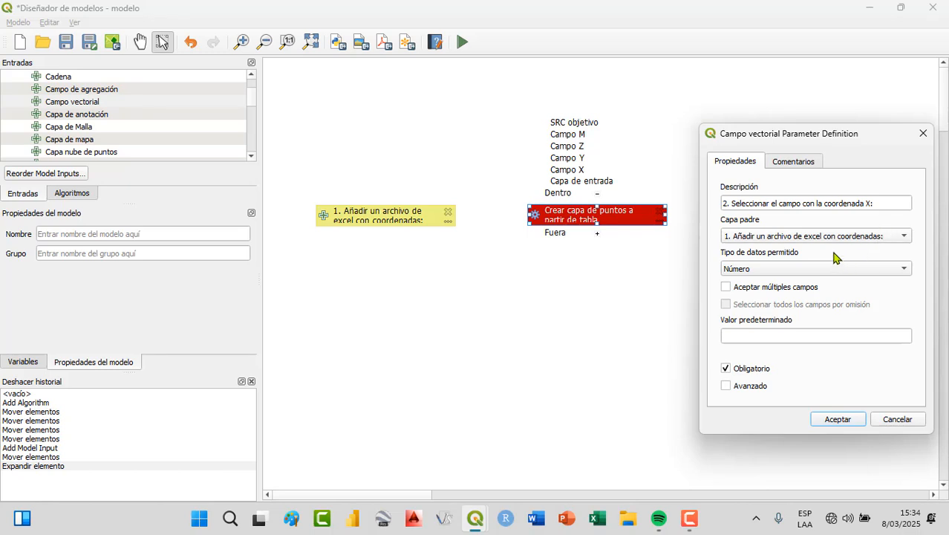
pyautogui.click(828, 237)
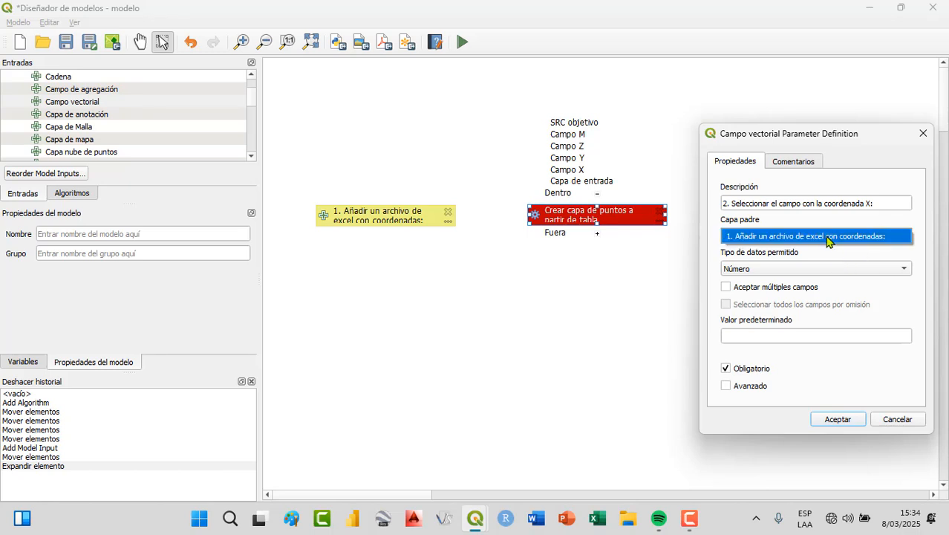
pyautogui.click(827, 238)
pyautogui.click(819, 269)
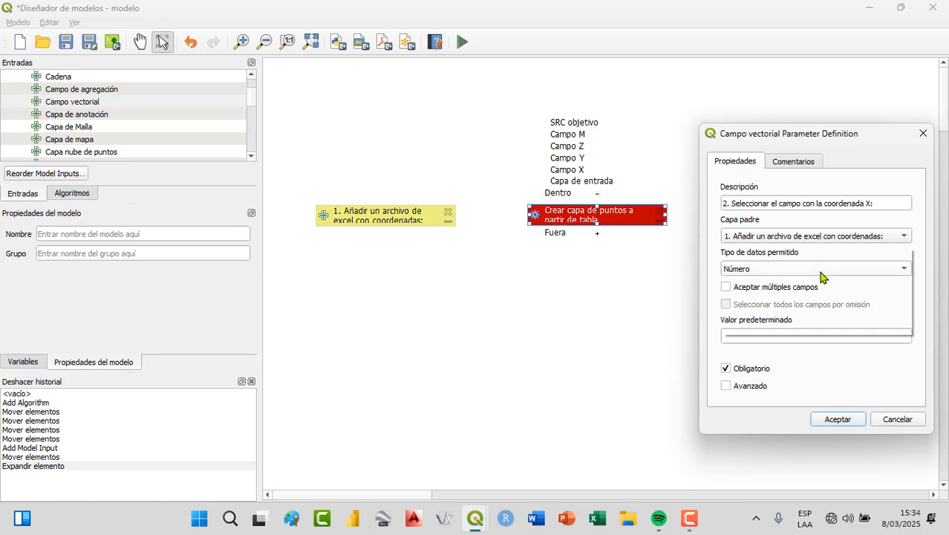
pyautogui.click(822, 271)
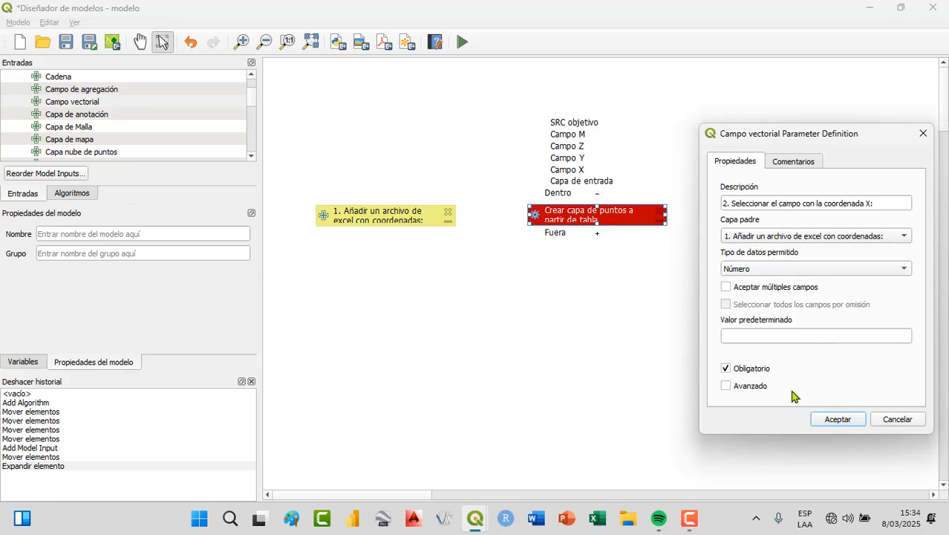
pyautogui.click(840, 422)
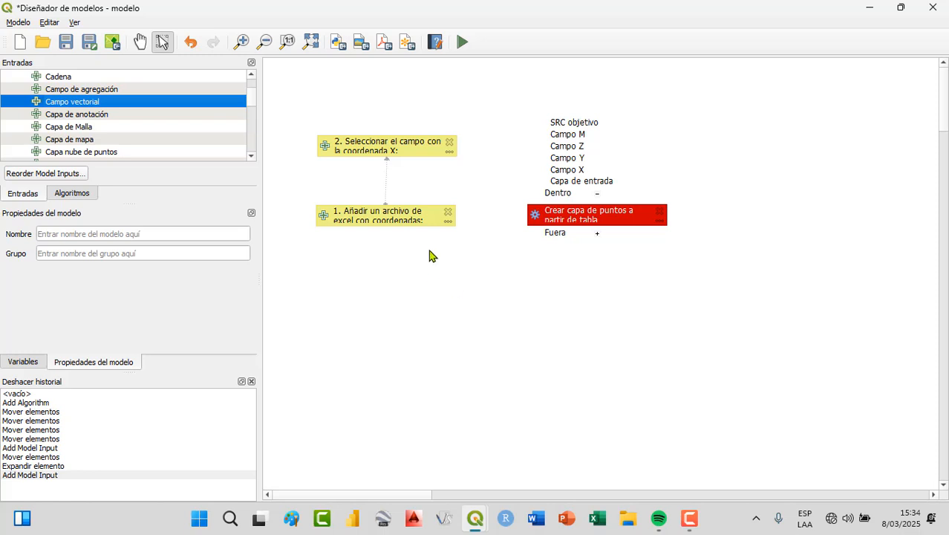
# Step: Stack the X-coordinate field block just above the Excel file block and move the algorithm block farther away from them
pyautogui.moveTo(409, 218); pyautogui.dragTo(414, 300)
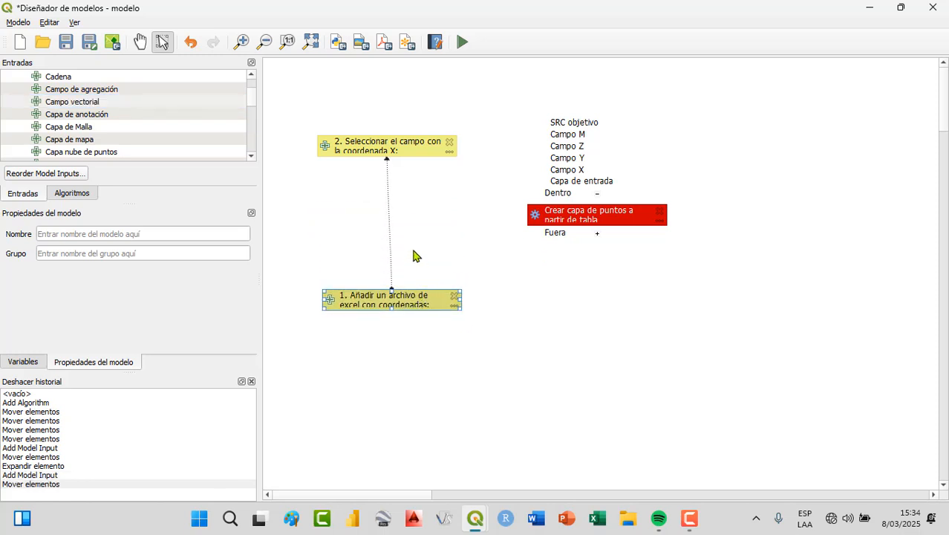
pyautogui.click(401, 159)
pyautogui.moveTo(401, 159); pyautogui.dragTo(405, 226)
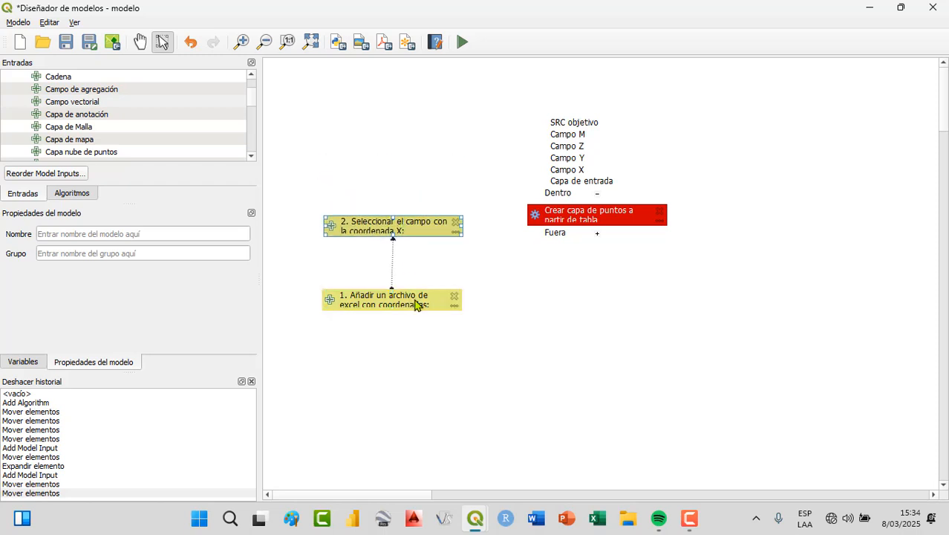
pyautogui.moveTo(417, 301); pyautogui.dragTo(415, 318)
pyautogui.moveTo(408, 230); pyautogui.dragTo(409, 254)
pyautogui.moveTo(417, 316); pyautogui.dragTo(420, 323)
pyautogui.moveTo(418, 257); pyautogui.dragTo(421, 253)
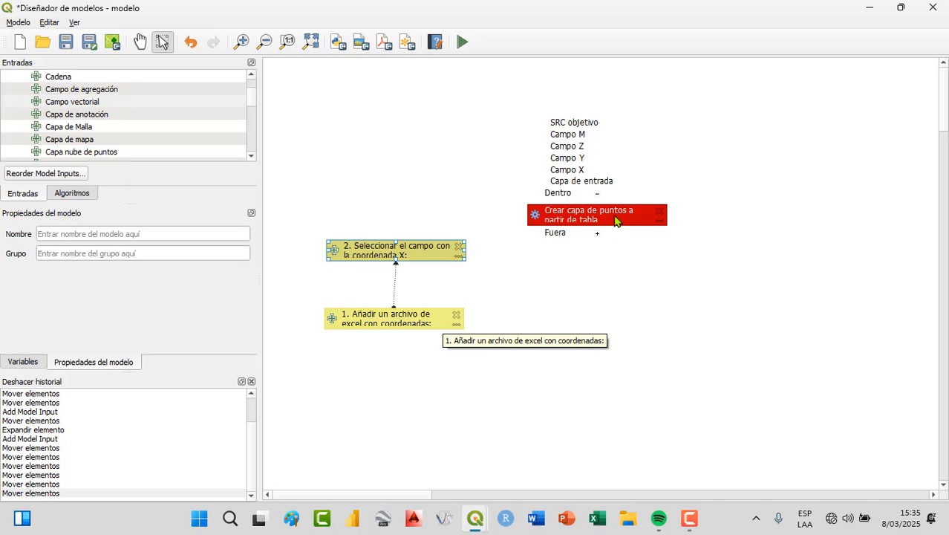
pyautogui.moveTo(614, 220); pyautogui.dragTo(678, 276)
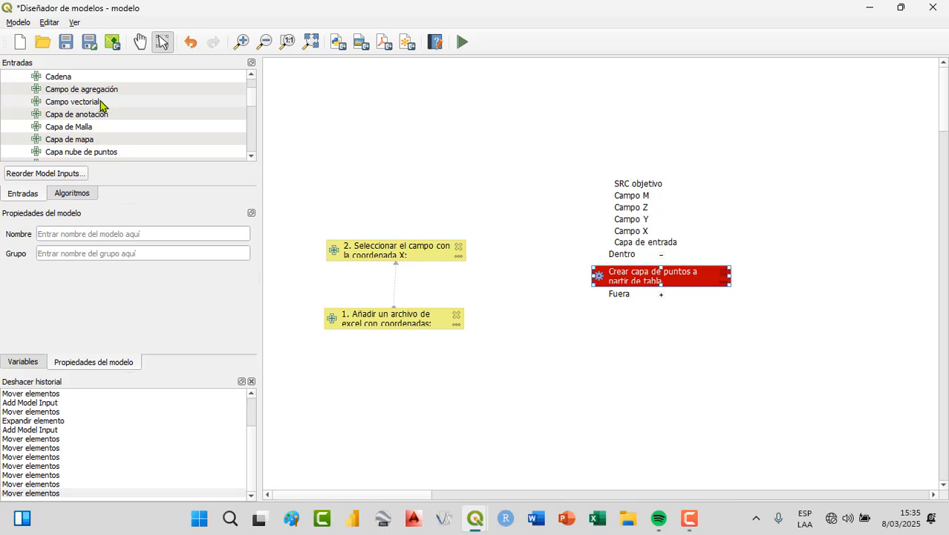
# Step: Add another "Campo vectorial" input above the X-coordinate block, described as "3. Seleccionar el campo con la coordenada Y:"
pyautogui.moveTo(101, 104); pyautogui.dragTo(413, 210)
pyautogui.click(748, 206)
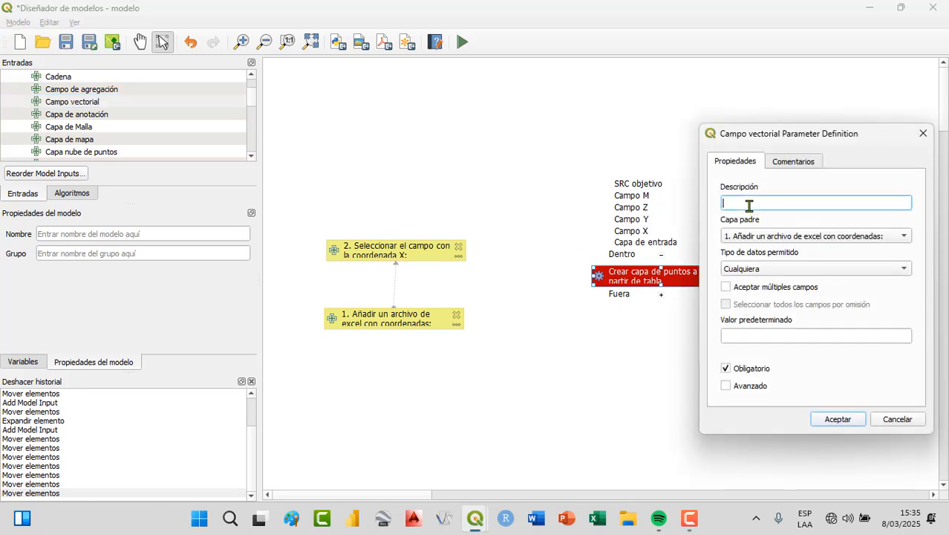
pyautogui.write('3. Seleccionar el campo con ')
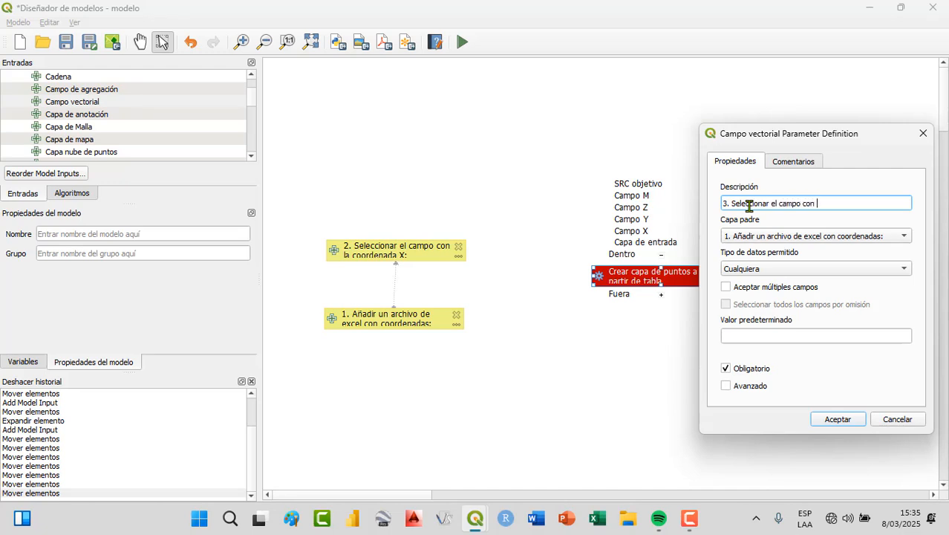
pyautogui.write('la coordenada Y:')
# Step: Choose "1. Añadir un archivo de excel con coordenadas:" as the Y field's parent layer and "Número" as its allowed data type
pyautogui.click(767, 238)
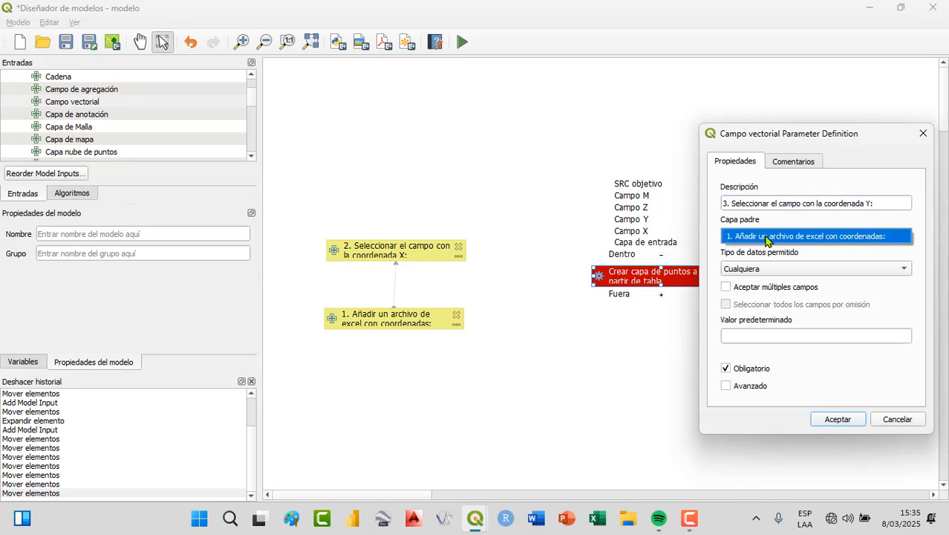
pyautogui.click(766, 238)
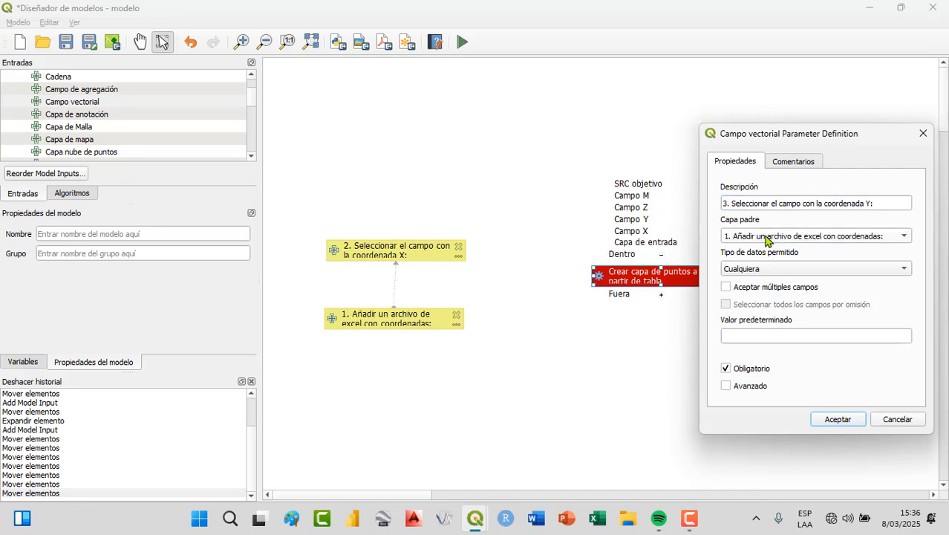
pyautogui.click(780, 269)
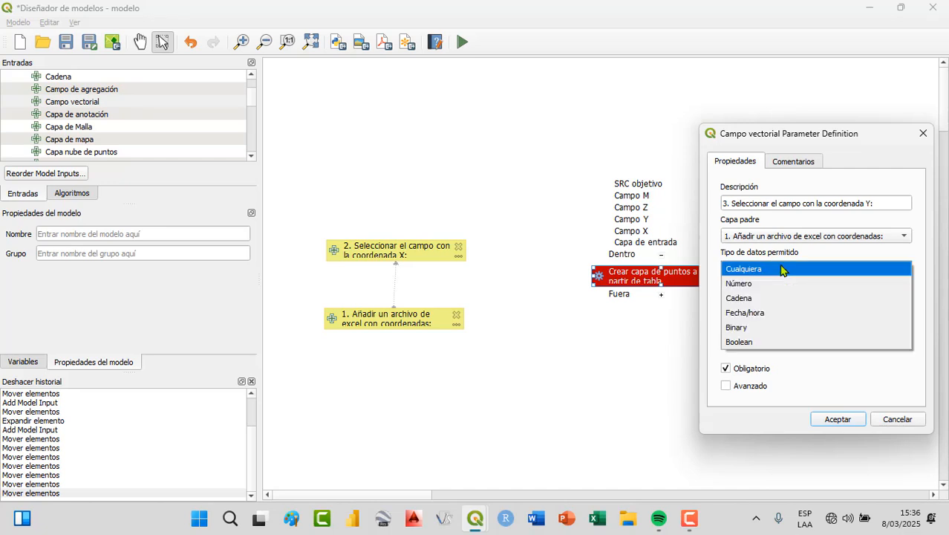
pyautogui.click(785, 284)
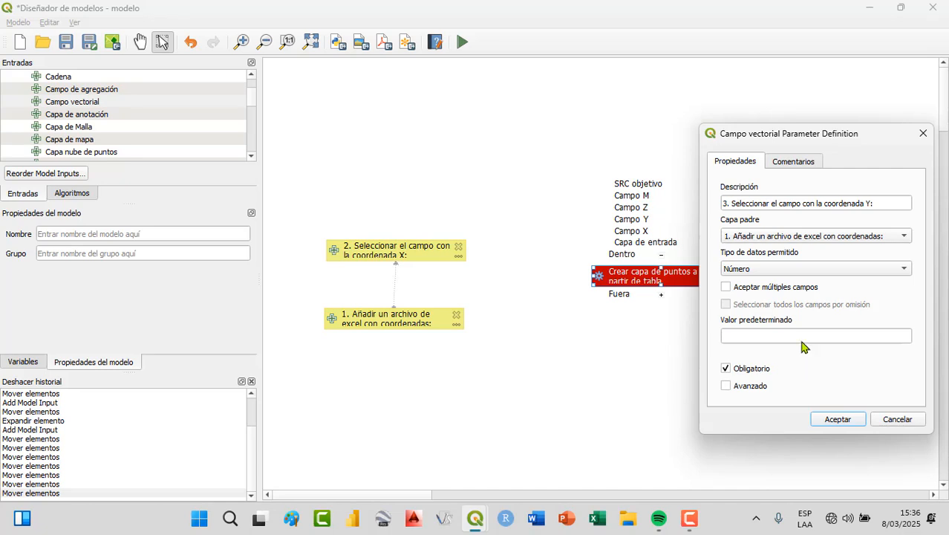
pyautogui.click(813, 239)
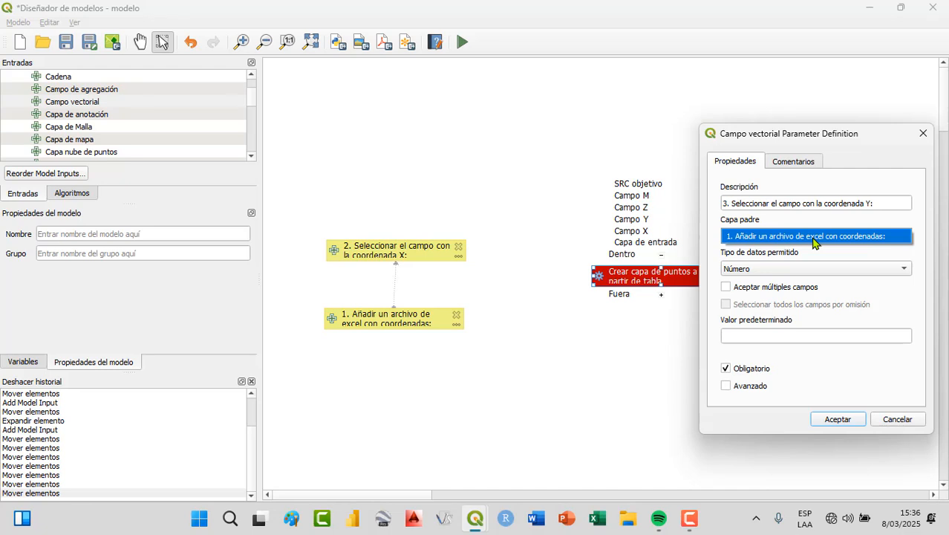
pyautogui.click(813, 236)
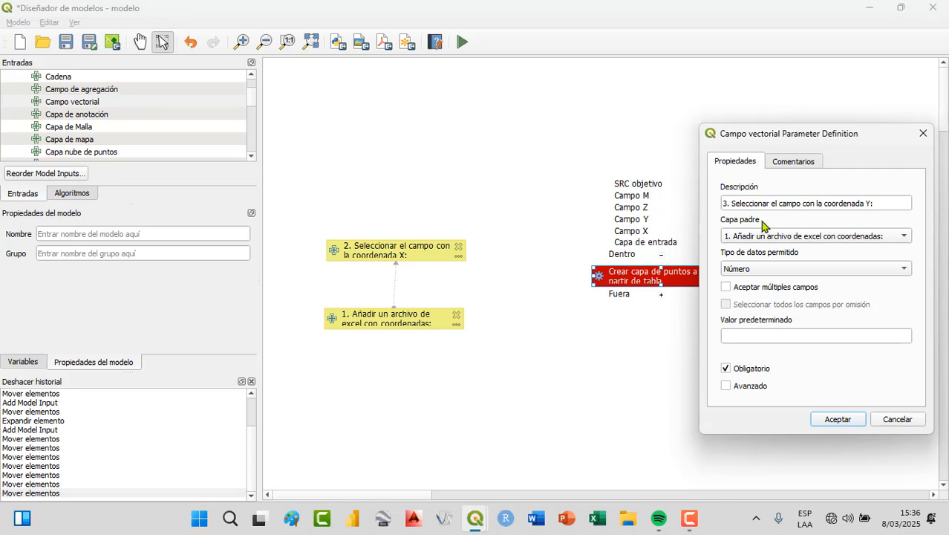
# Step: Review the Y-coordinate field's settings, accept the parameter and align its block above the X-coordinate block
pyautogui.click(722, 205)
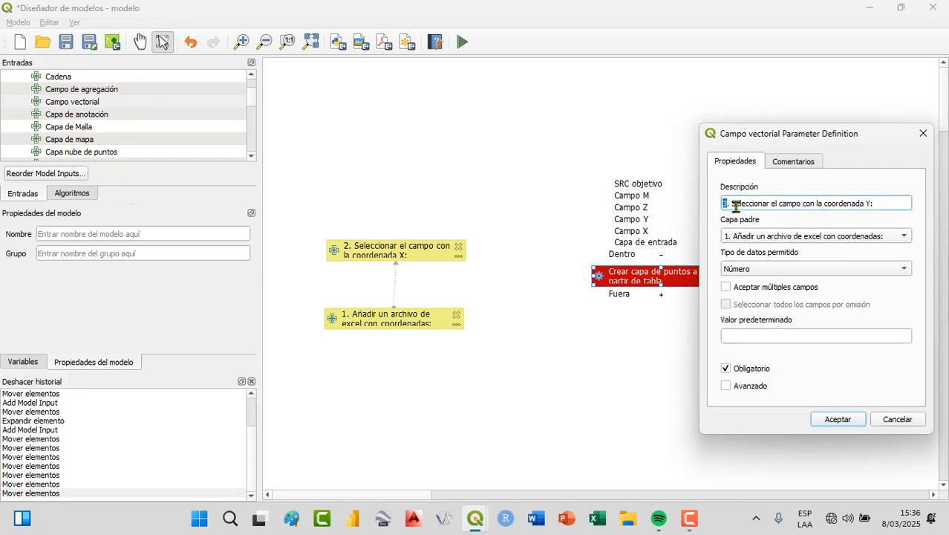
pyautogui.moveTo(732, 205); pyautogui.dragTo(881, 205)
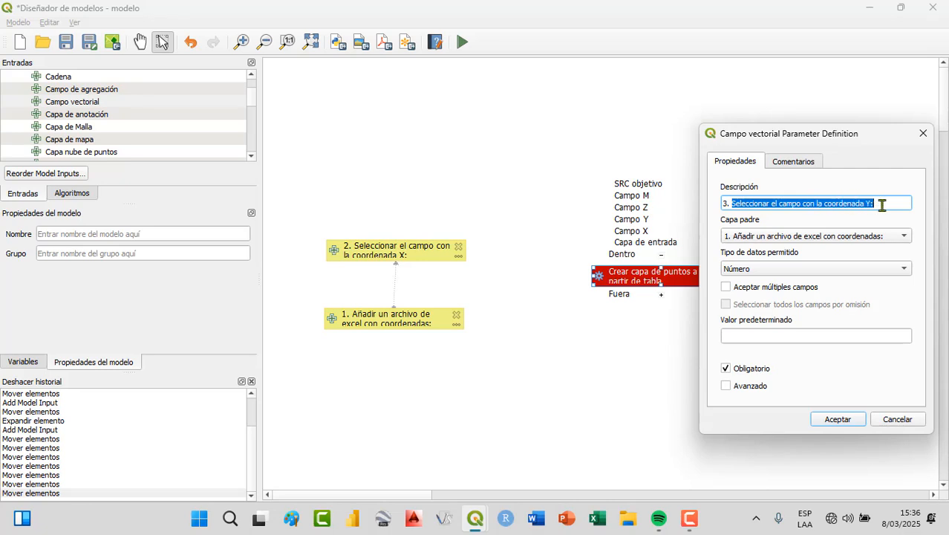
pyautogui.click(830, 236)
pyautogui.click(830, 237)
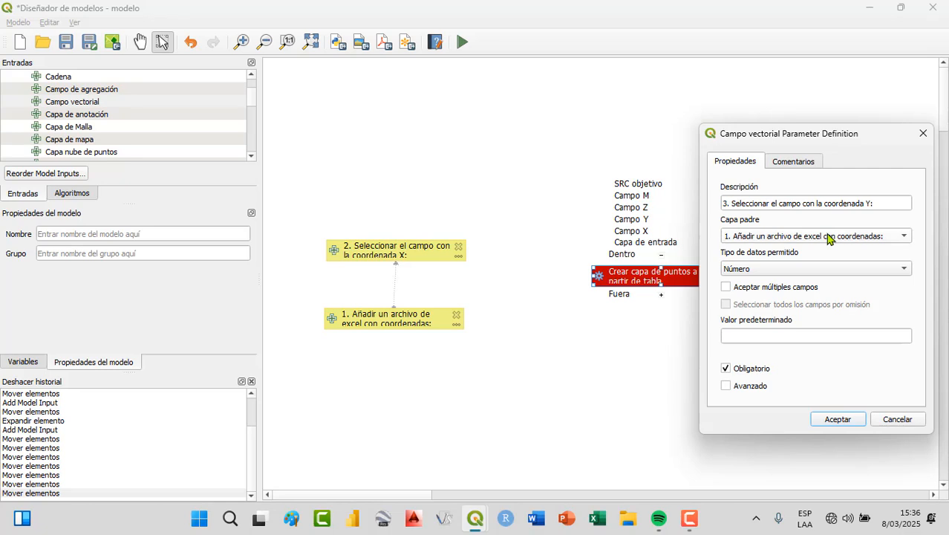
pyautogui.click(831, 270)
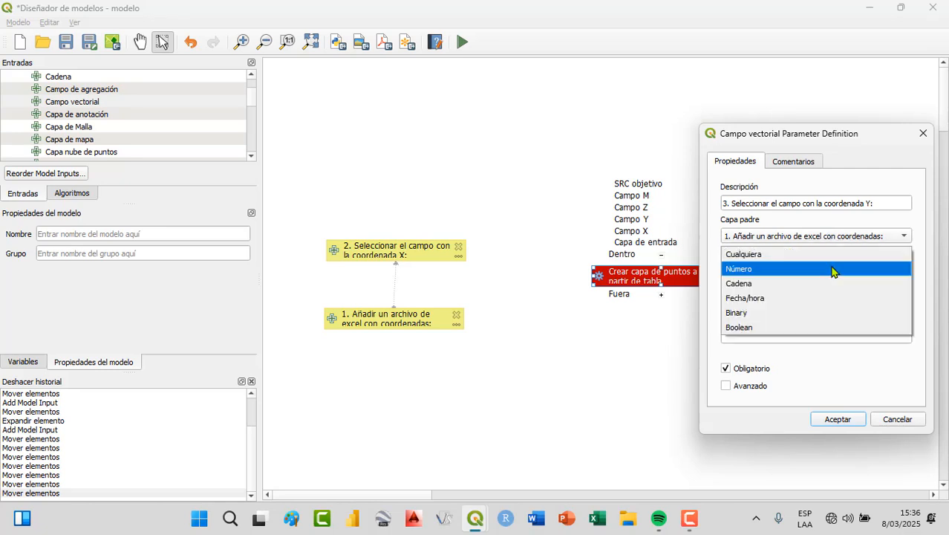
pyautogui.click(832, 270)
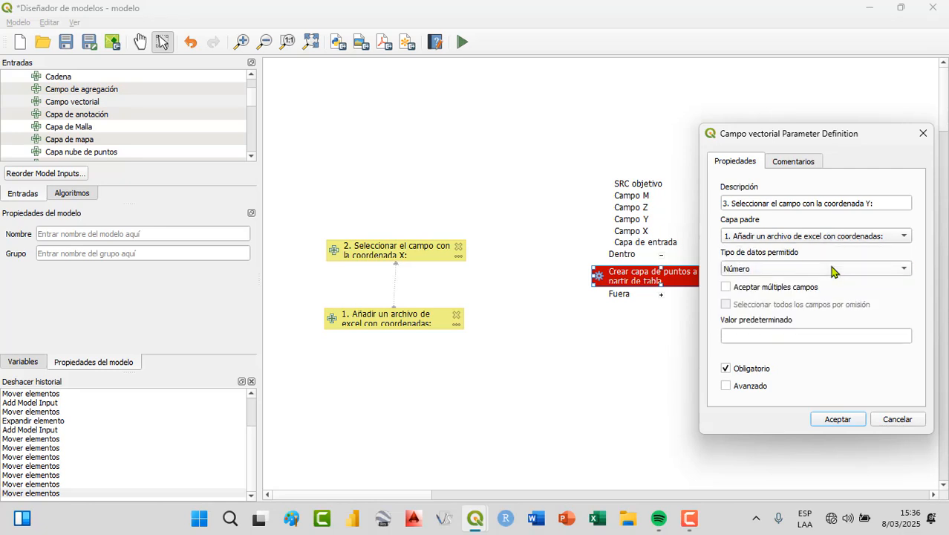
pyautogui.click(836, 419)
pyautogui.moveTo(403, 198)
pyautogui.mouseDown()
pyautogui.moveTo(407, 180)
pyautogui.moveTo(411, 193)
pyautogui.mouseUp()
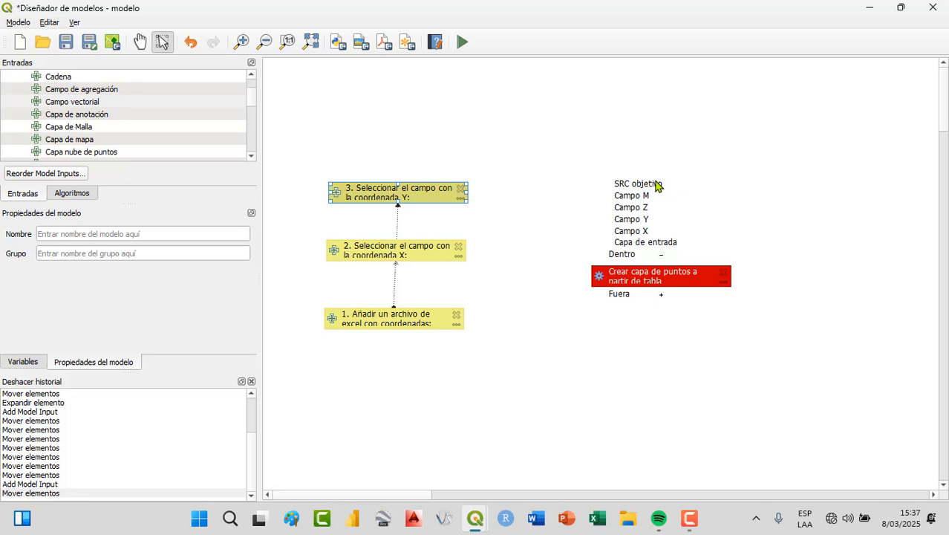
# Step: Straighten the Y-coordinate field block over the X-coordinate block and add an "SRC" input above it
pyautogui.moveTo(424, 194); pyautogui.dragTo(421, 193)
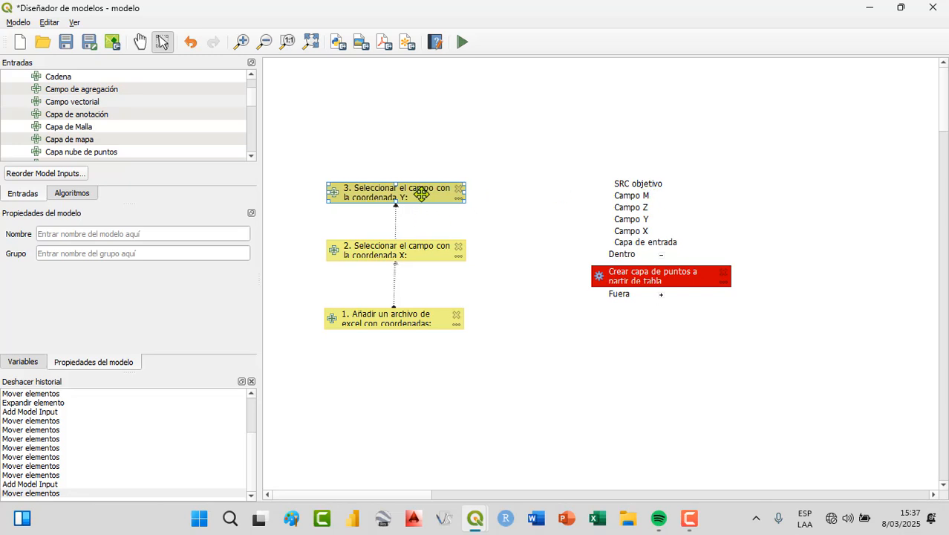
pyautogui.moveTo(254, 104); pyautogui.dragTo(255, 146)
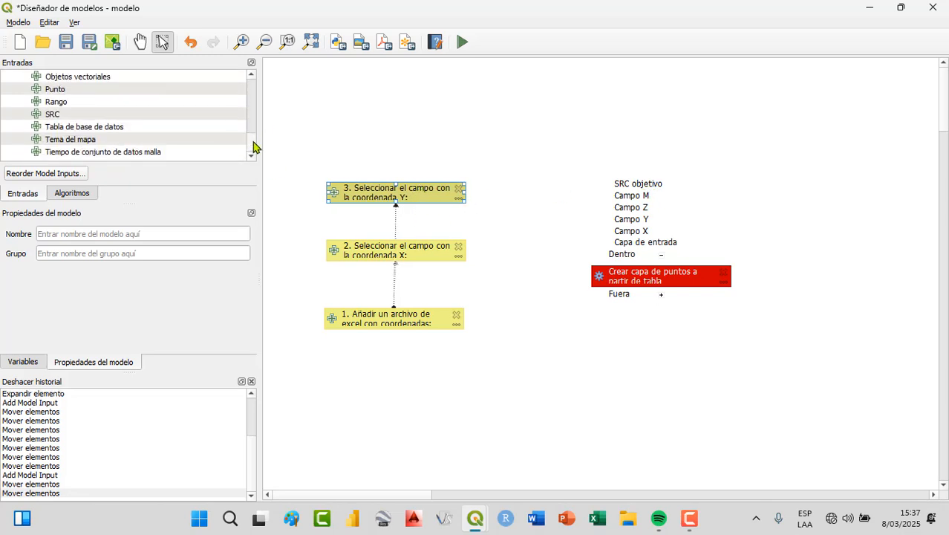
pyautogui.click(90, 115)
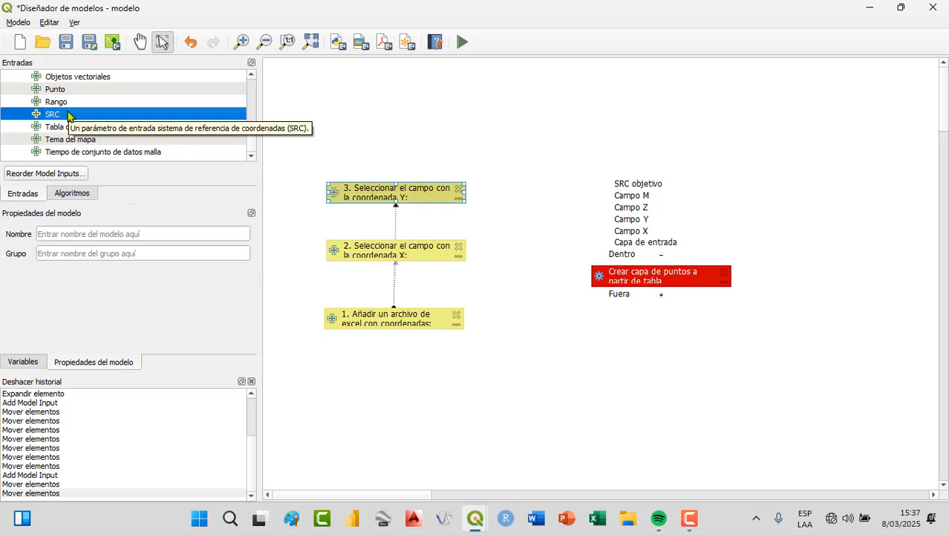
pyautogui.moveTo(68, 115); pyautogui.dragTo(365, 127)
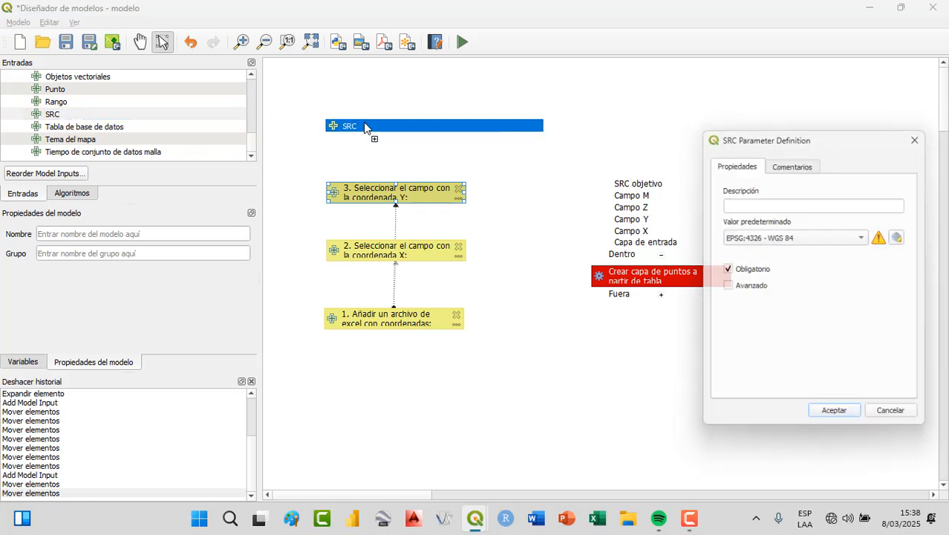
# Step: Describe the SRC parameter as "4. Seleccione el SRC de las coordenadas:"
pyautogui.click(739, 201)
pyautogui.write('4.')
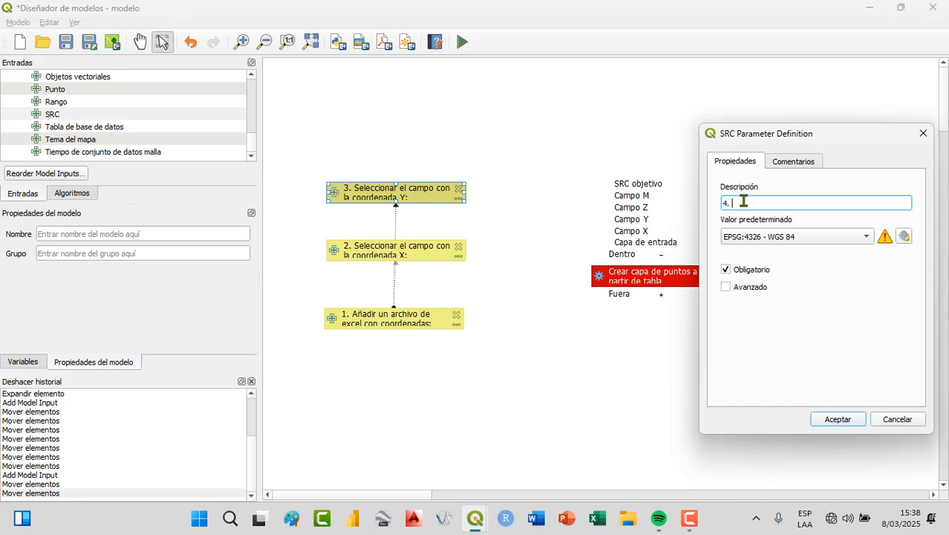
pyautogui.write(' Seleccione e')
pyautogui.press('BackSpace')
pyautogui.write('l SRC de las coordenadas')
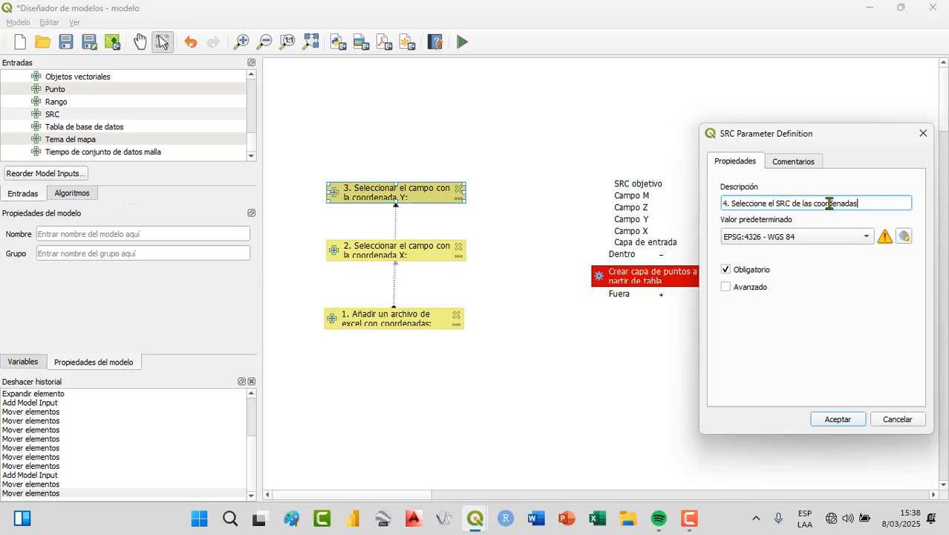
pyautogui.write(':')
pyautogui.click(726, 203)
pyautogui.write('.')
pyautogui.moveTo(732, 203); pyautogui.dragTo(790, 203)
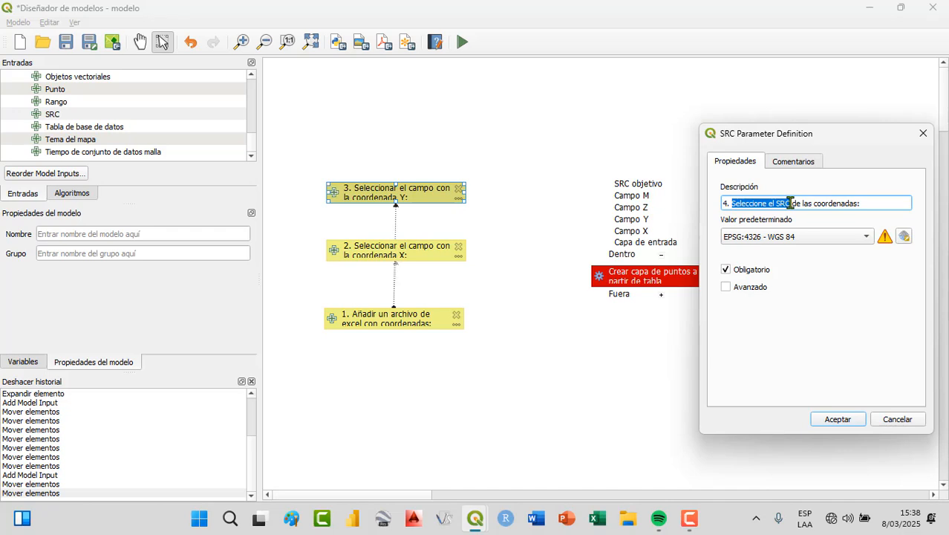
pyautogui.moveTo(790, 203); pyautogui.dragTo(926, 204)
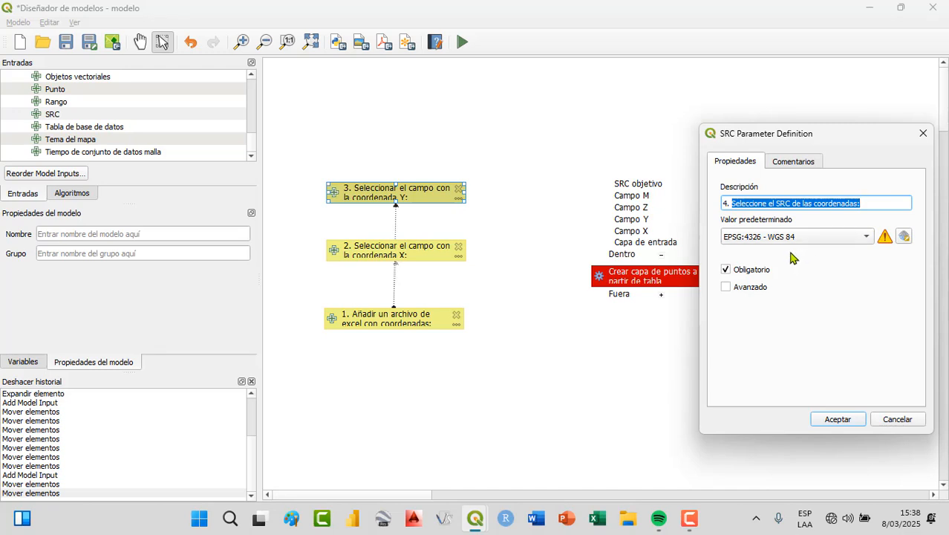
# Step: Set the SRC parameter's default value to the project CRS, ESRI:103598 - GTM
pyautogui.click(830, 237)
pyautogui.click(830, 236)
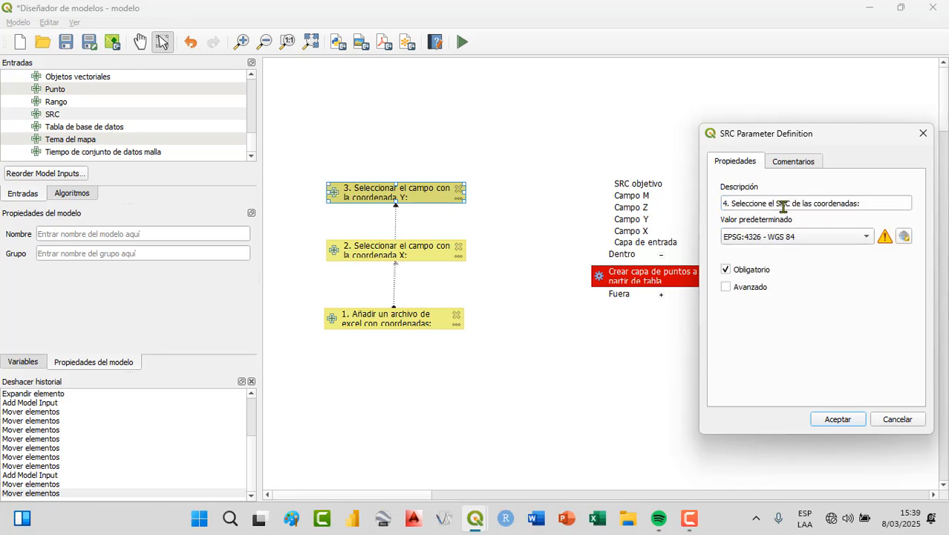
pyautogui.click(866, 237)
pyautogui.click(861, 250)
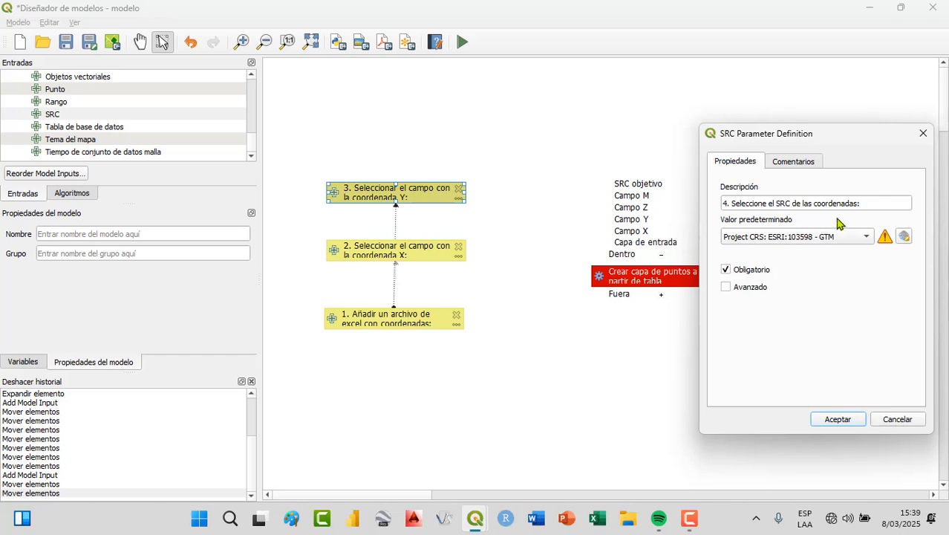
# Step: Extend the SRC parameter's description to "4. Seleccione el SRC de las coordenadas el archivo excel:" and accept the parameter
pyautogui.click(859, 202)
pyautogui.press('BackSpace')
pyautogui.write('el archivo')
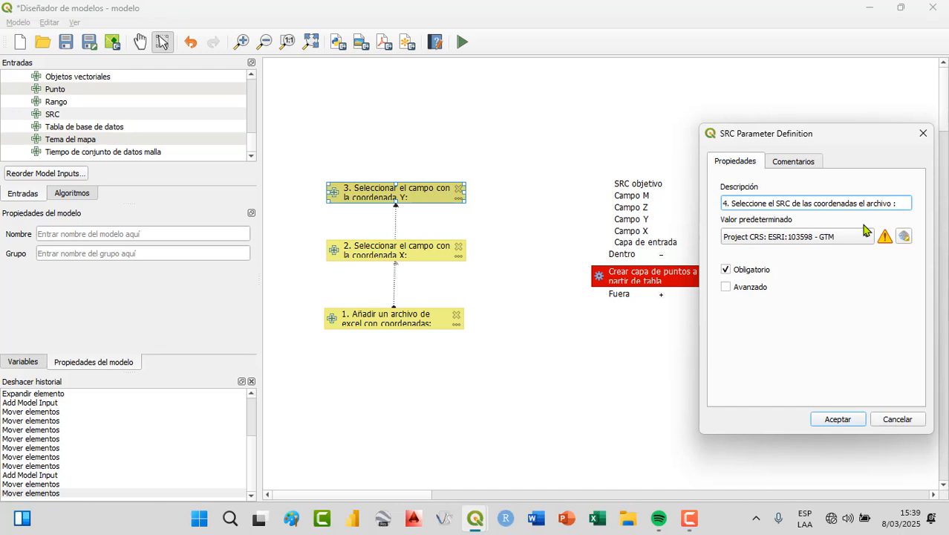
pyautogui.write(' excel')
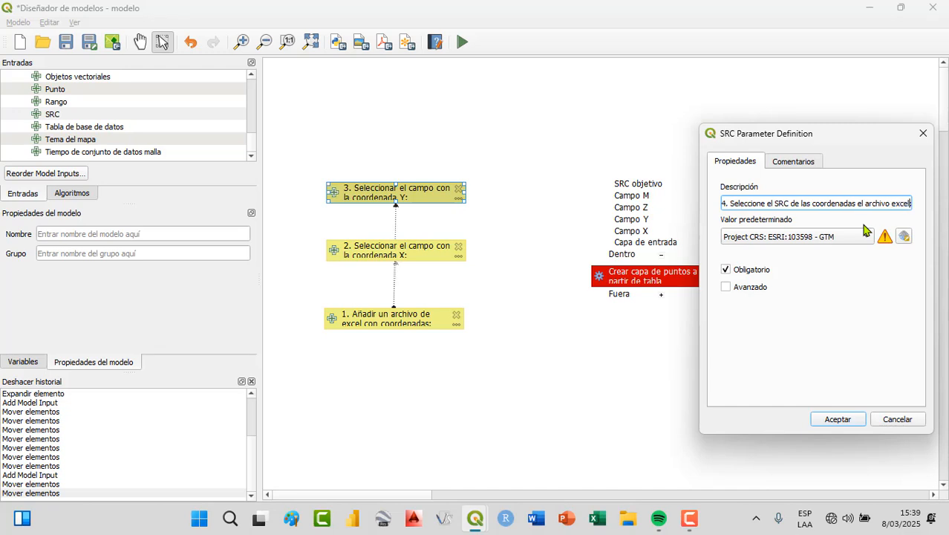
pyautogui.click(843, 424)
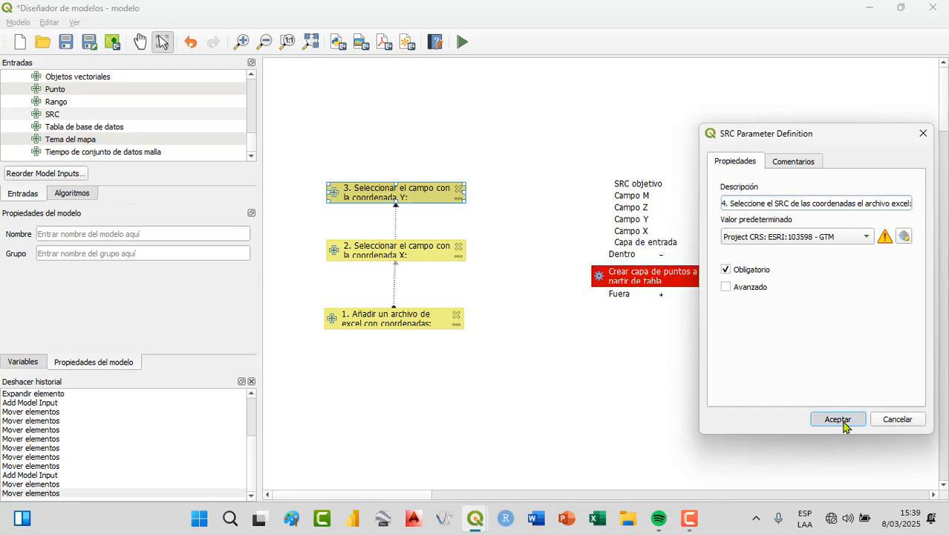
# Step: Recheck the SRC parameter's definition, accept it and align its block above the Y-coordinate field block
pyautogui.click(393, 121)
pyautogui.moveTo(394, 120); pyautogui.dragTo(417, 129)
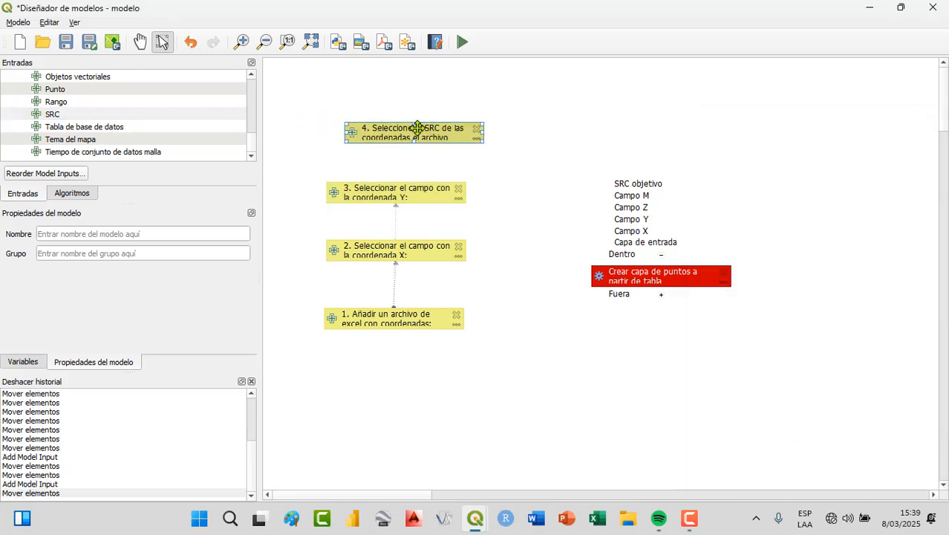
pyautogui.rightClick(417, 128)
pyautogui.click(446, 149)
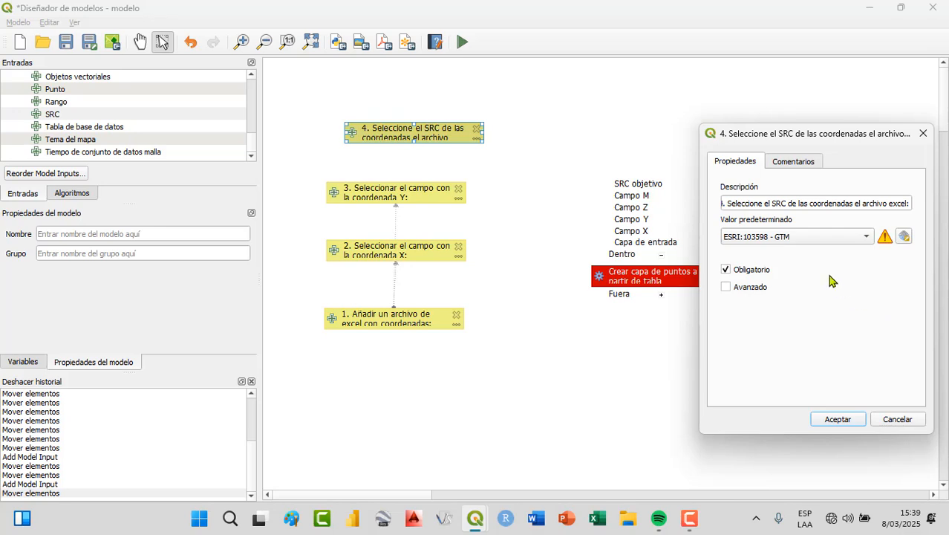
pyautogui.click(798, 203)
pyautogui.click(832, 420)
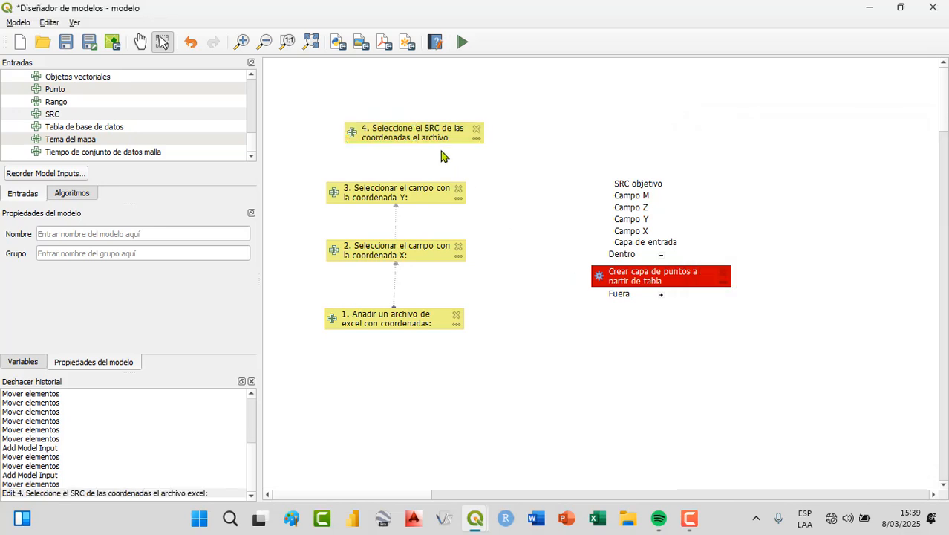
pyautogui.moveTo(438, 132); pyautogui.dragTo(418, 133)
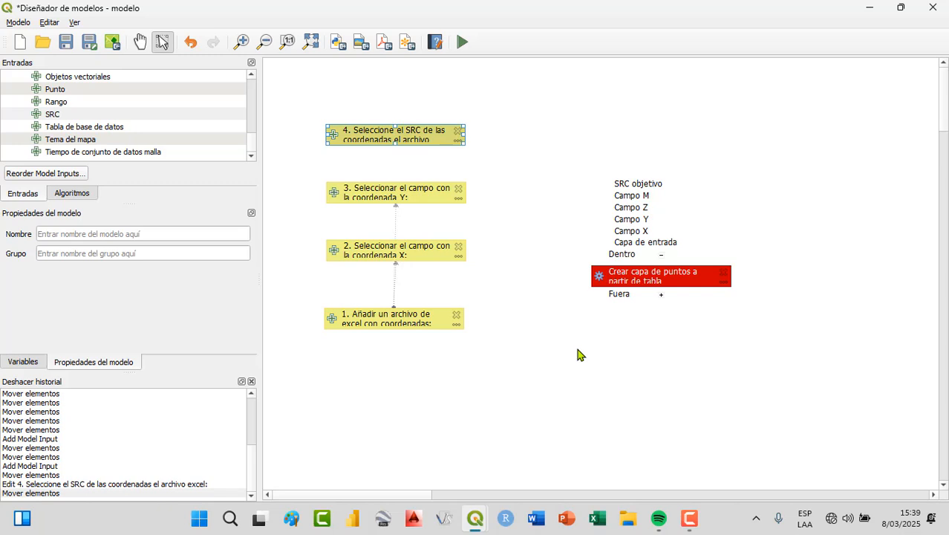
# Step: Review the settings of the SRC input and the parent layer of the Y-coordinate field without changing them
pyautogui.click(655, 275)
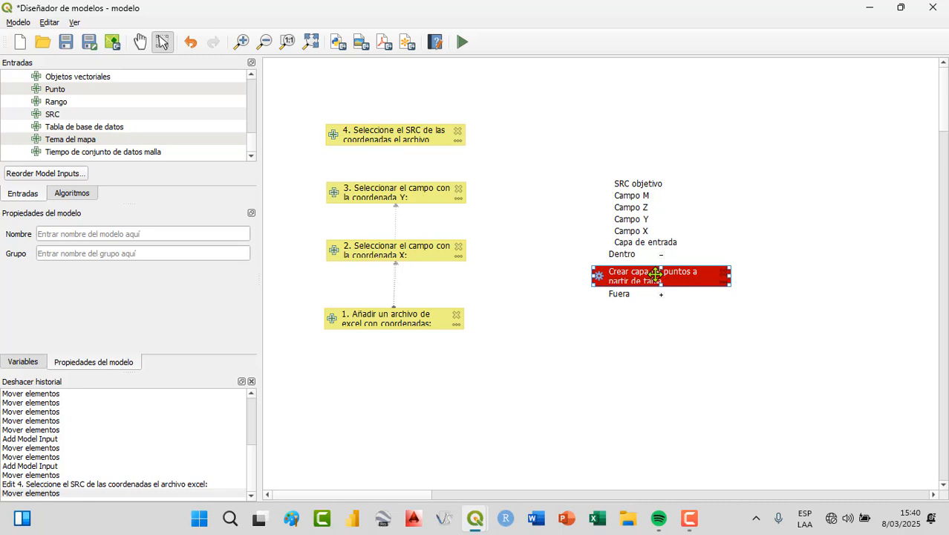
pyautogui.click(420, 138)
pyautogui.rightClick(420, 139)
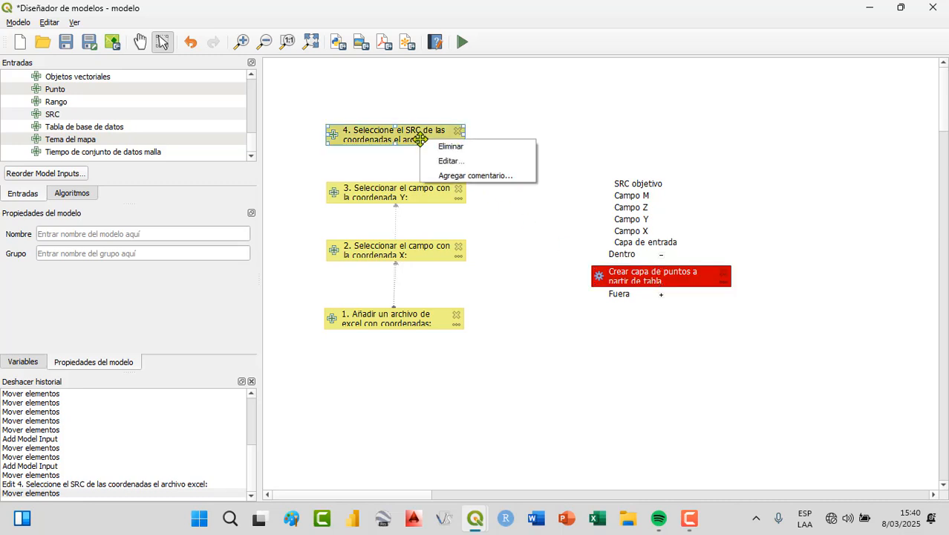
pyautogui.click(449, 160)
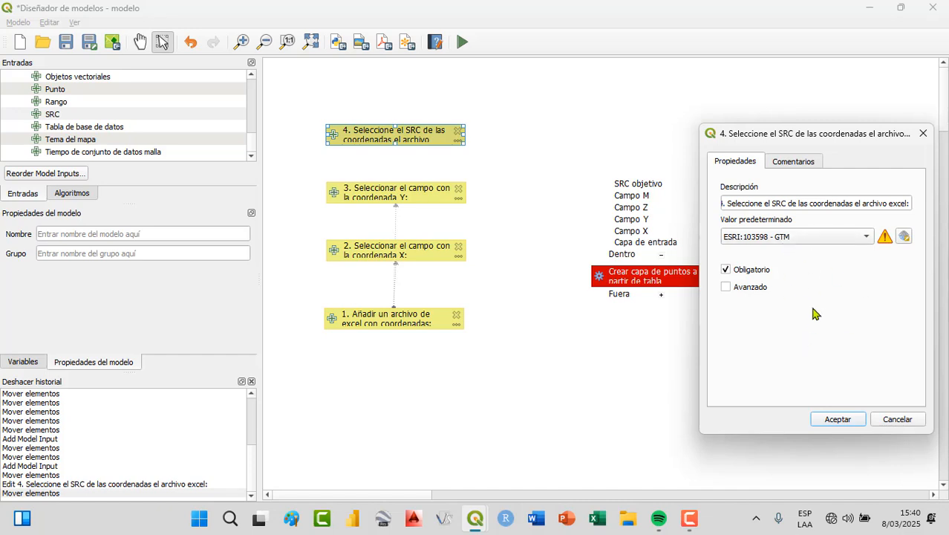
pyautogui.click(923, 133)
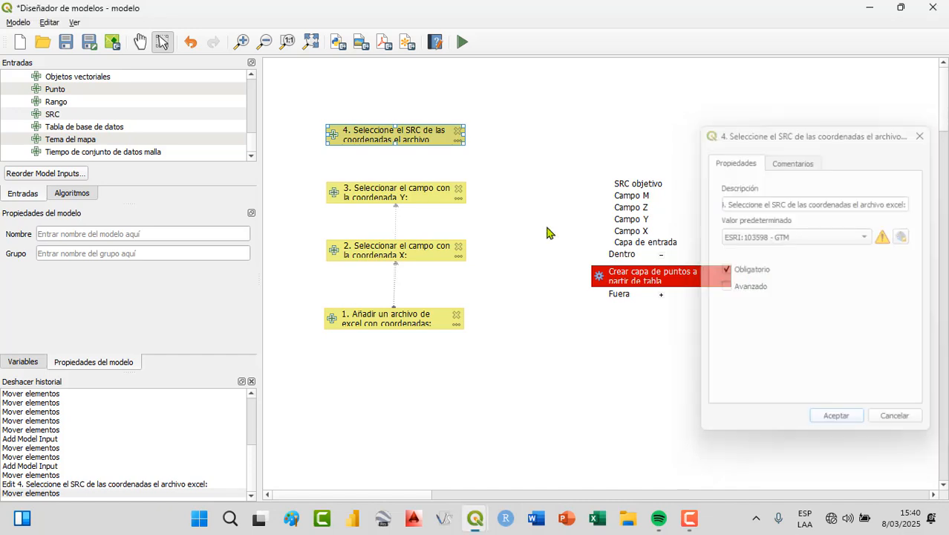
pyautogui.click(422, 194)
pyautogui.rightClick(423, 195)
pyautogui.click(451, 214)
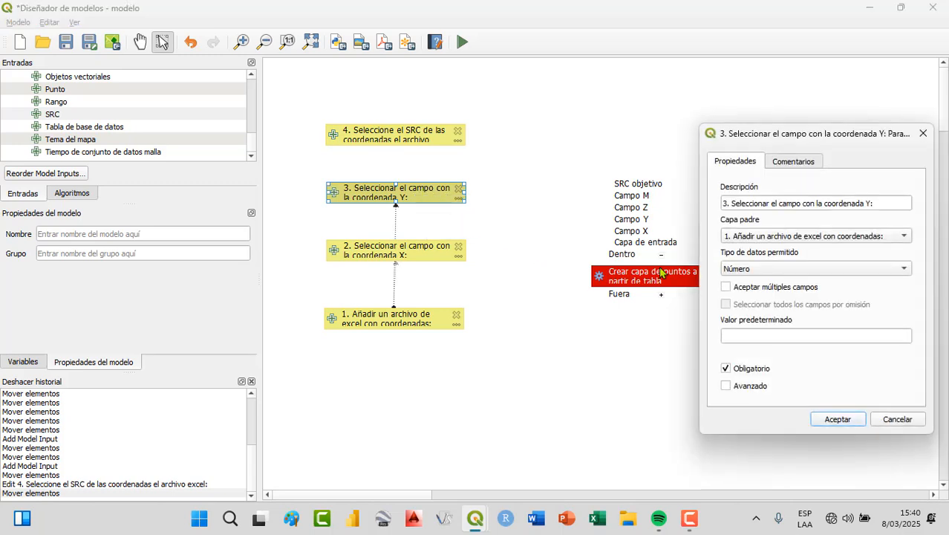
pyautogui.click(779, 236)
pyautogui.click(782, 236)
pyautogui.click(923, 133)
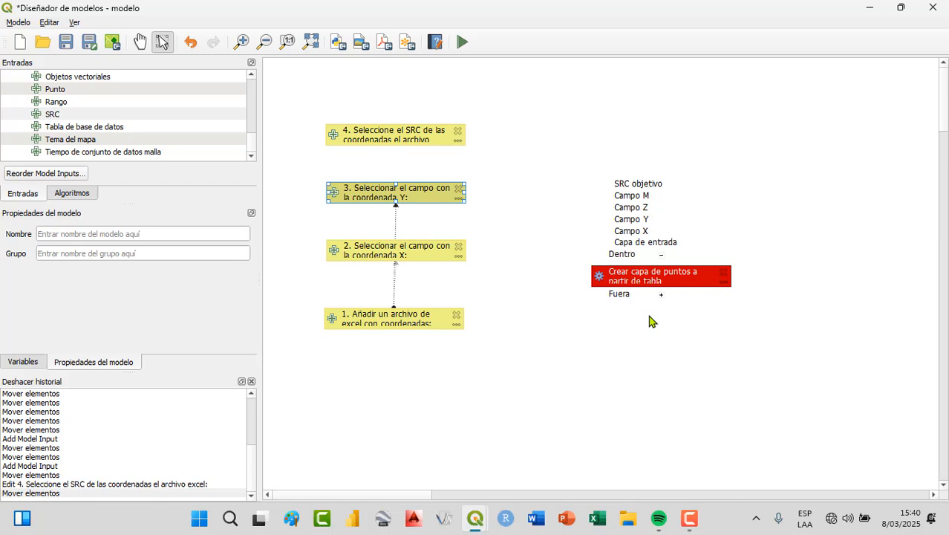
# Step: Connect the "Crear capa de puntos a partir de tabla" algorithm's input layer to the model input "1. Añadir un archivo de excel con coordenadas:"
pyautogui.click(660, 277)
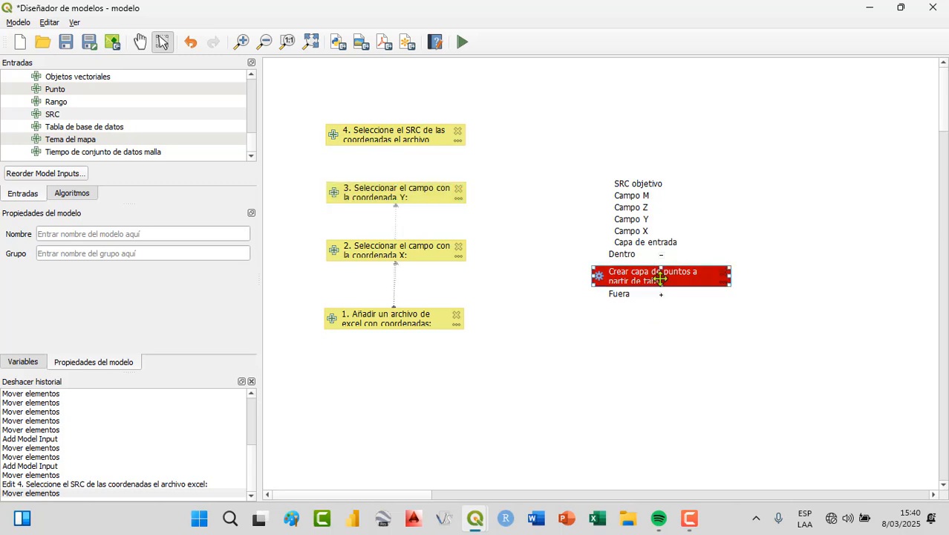
pyautogui.rightClick(660, 277)
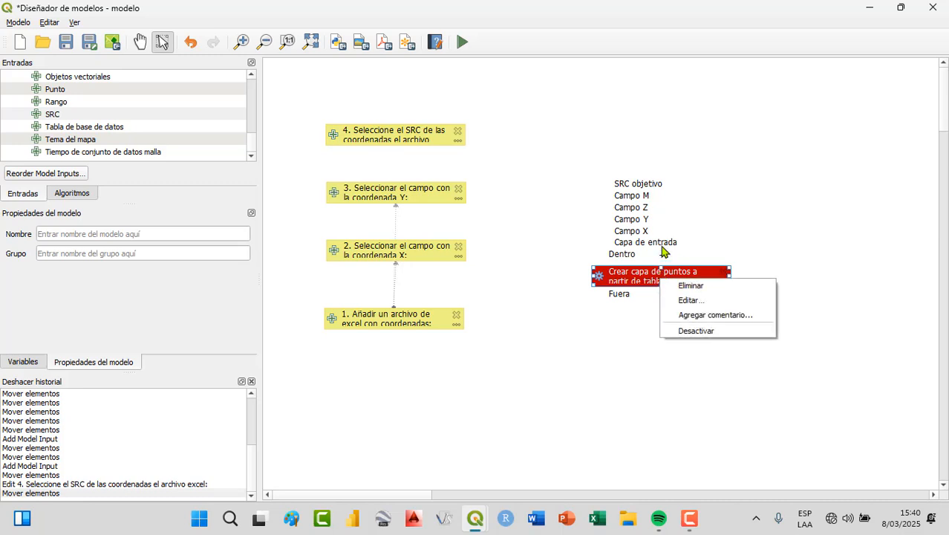
pyautogui.click(664, 252)
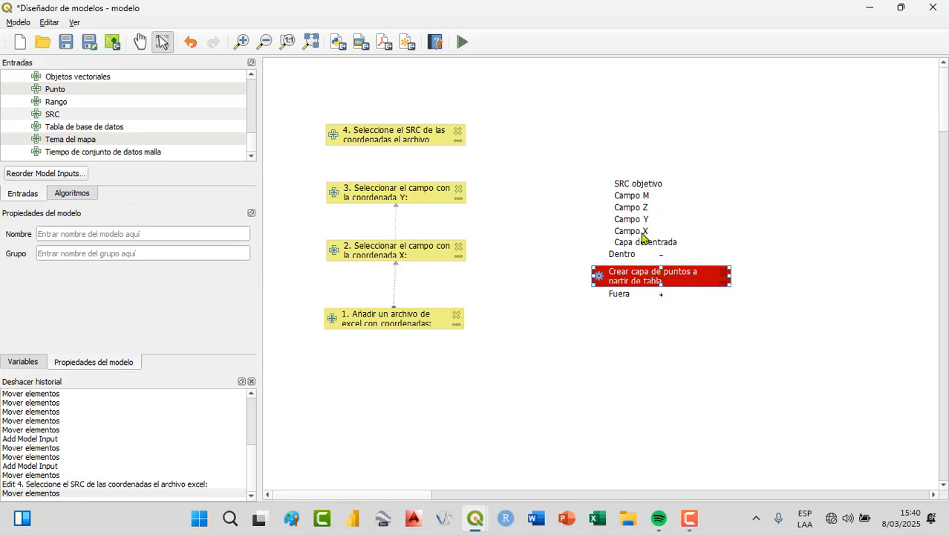
pyautogui.rightClick(666, 275)
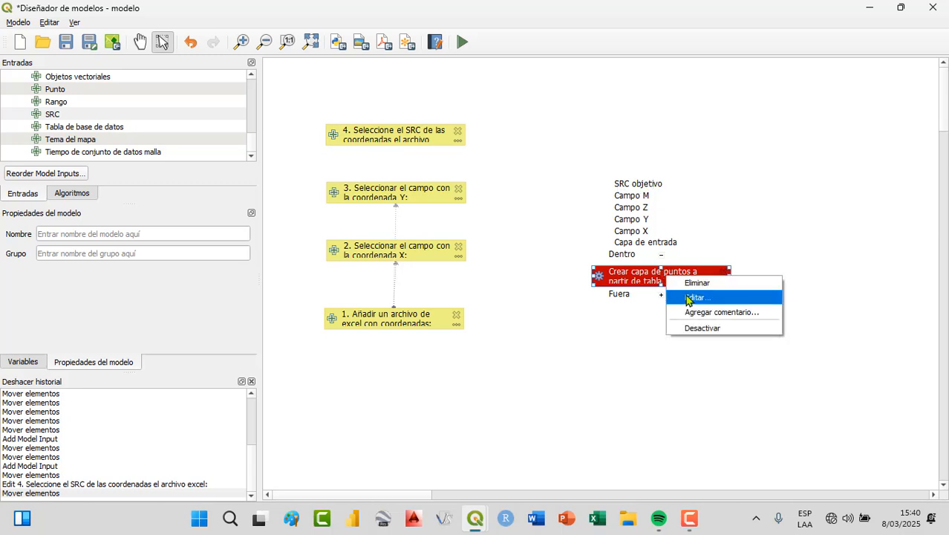
pyautogui.click(688, 298)
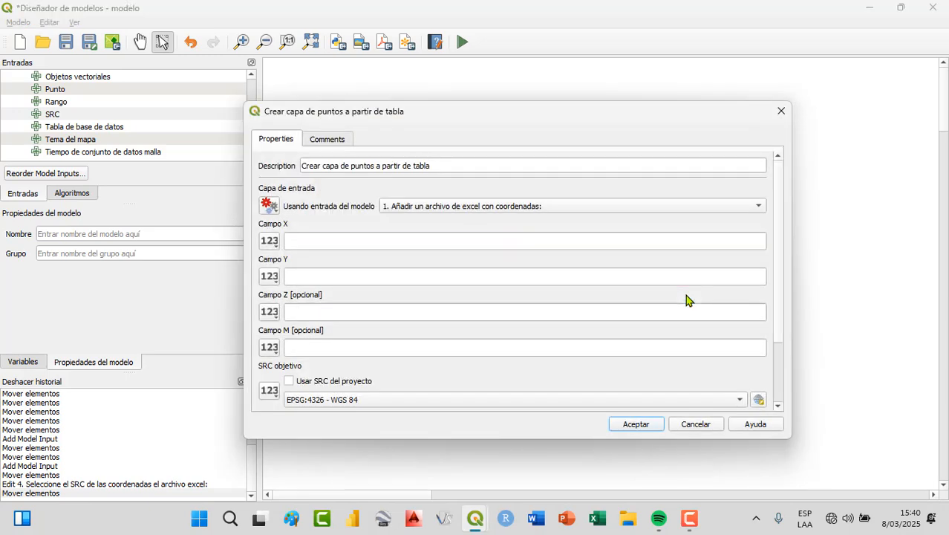
pyautogui.moveTo(381, 119); pyautogui.dragTo(598, 103)
pyautogui.click(460, 187)
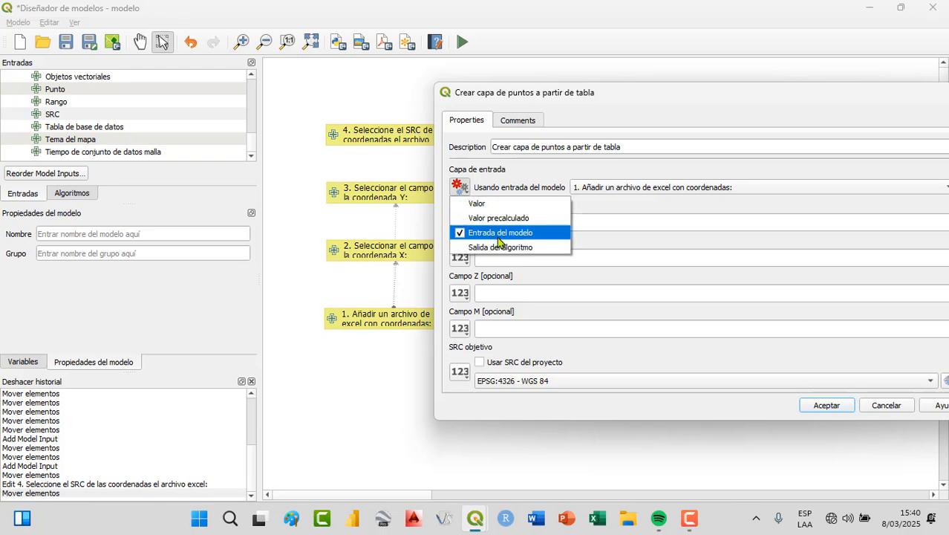
pyautogui.click(601, 190)
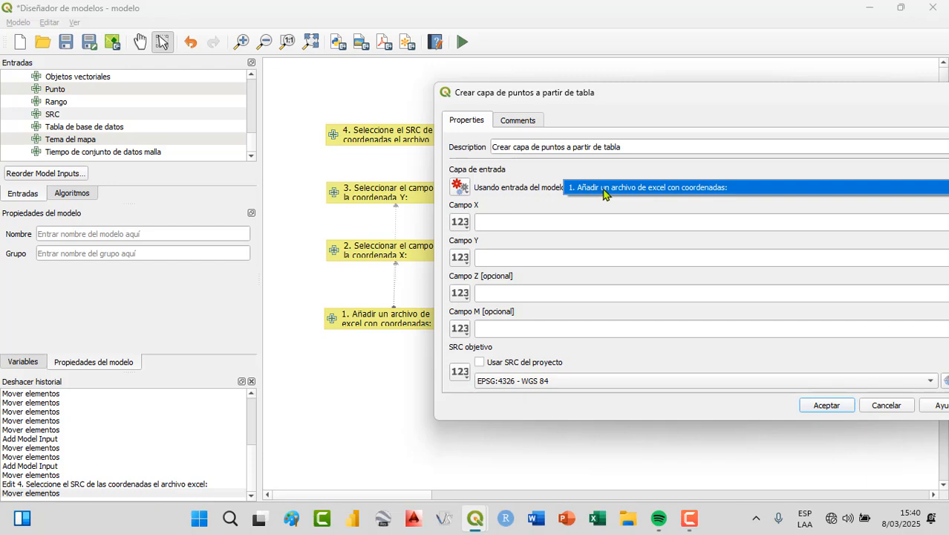
pyautogui.click(715, 197)
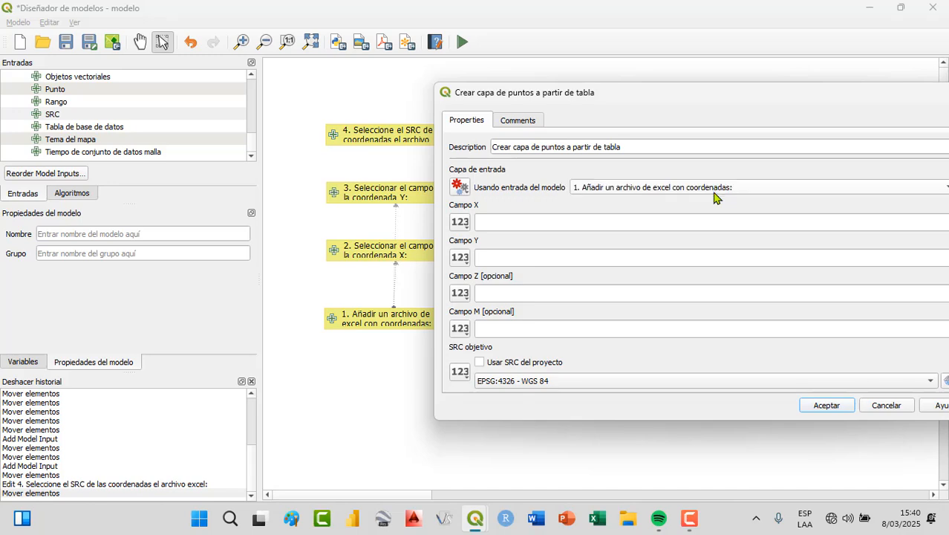
pyautogui.moveTo(624, 102); pyautogui.dragTo(604, 89)
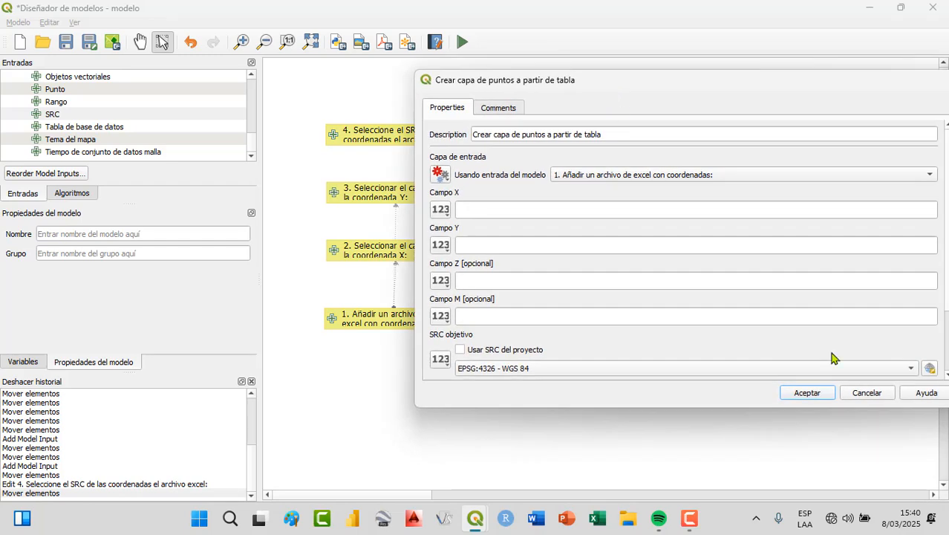
pyautogui.click(816, 396)
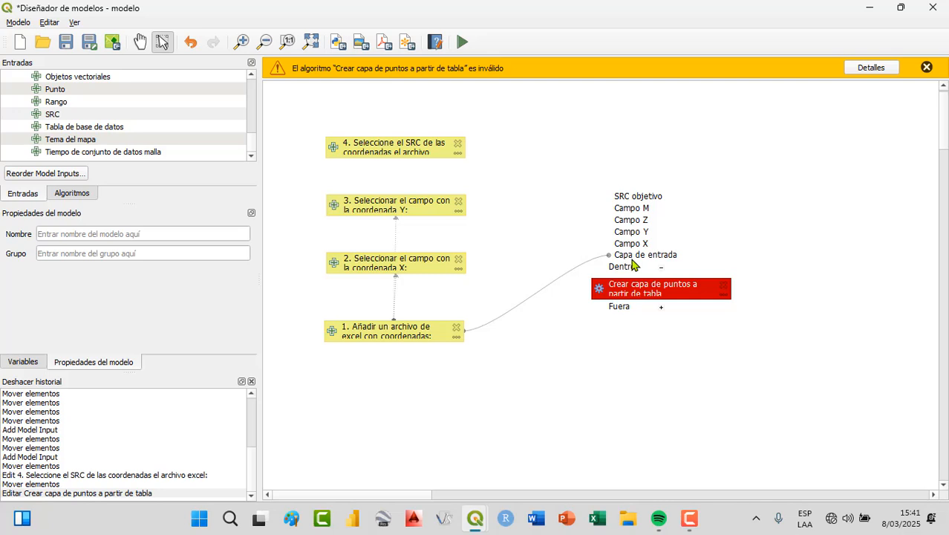
pyautogui.click(926, 67)
# Step: In the "Crear capa de puntos a partir de tabla" algorithm, link Campo X to the model input "2. Seleccionar el campo con la coordenada X:"
pyautogui.rightClick(663, 270)
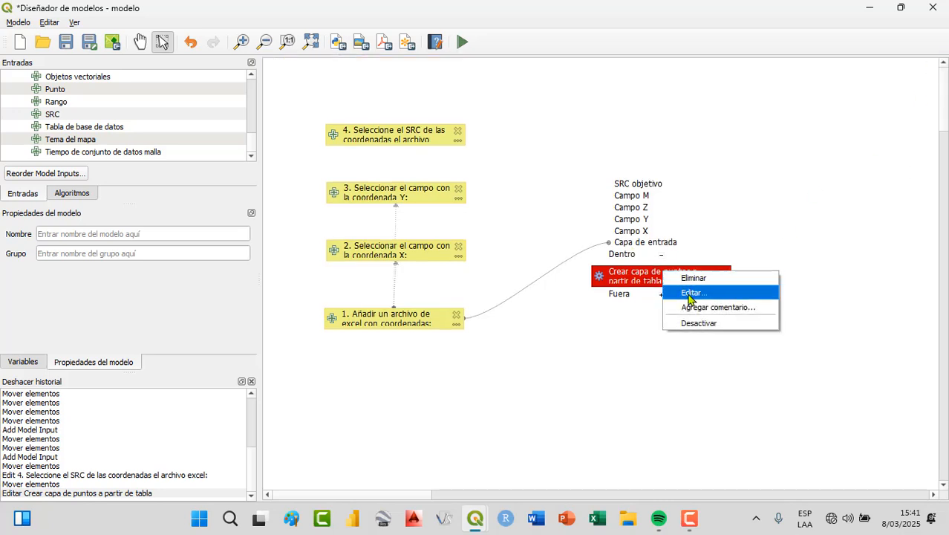
pyautogui.click(689, 293)
pyautogui.moveTo(664, 84); pyautogui.dragTo(752, 63)
pyautogui.click(531, 188)
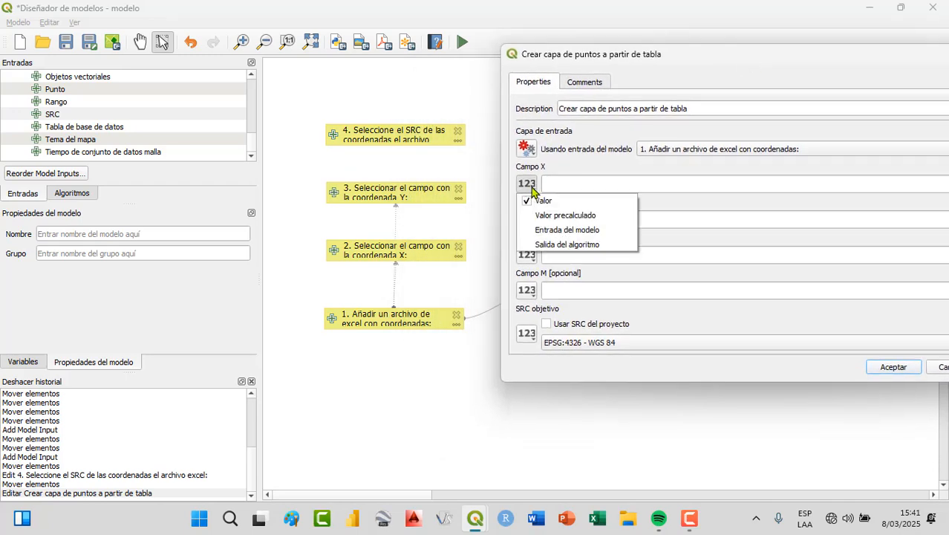
pyautogui.click(550, 232)
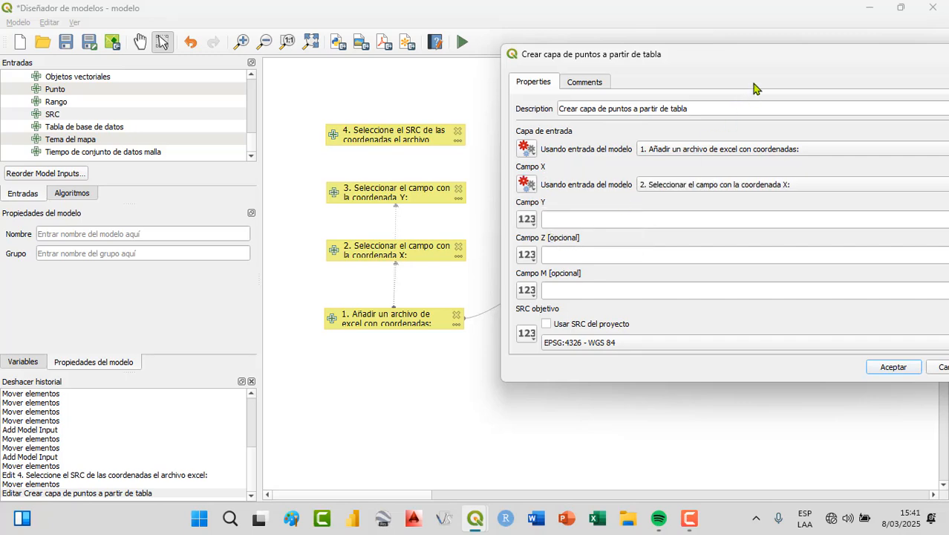
pyautogui.moveTo(733, 61); pyautogui.dragTo(614, 68)
pyautogui.click(631, 186)
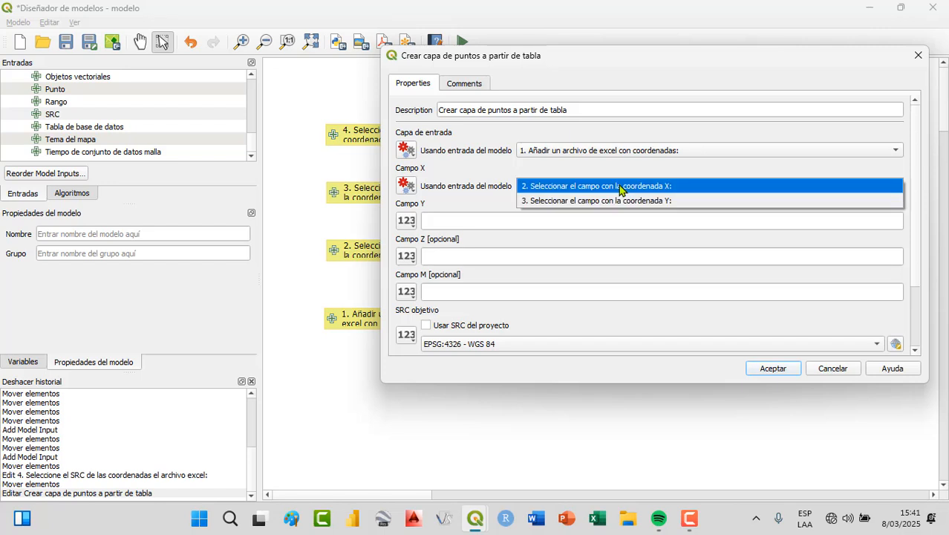
pyautogui.click(620, 189)
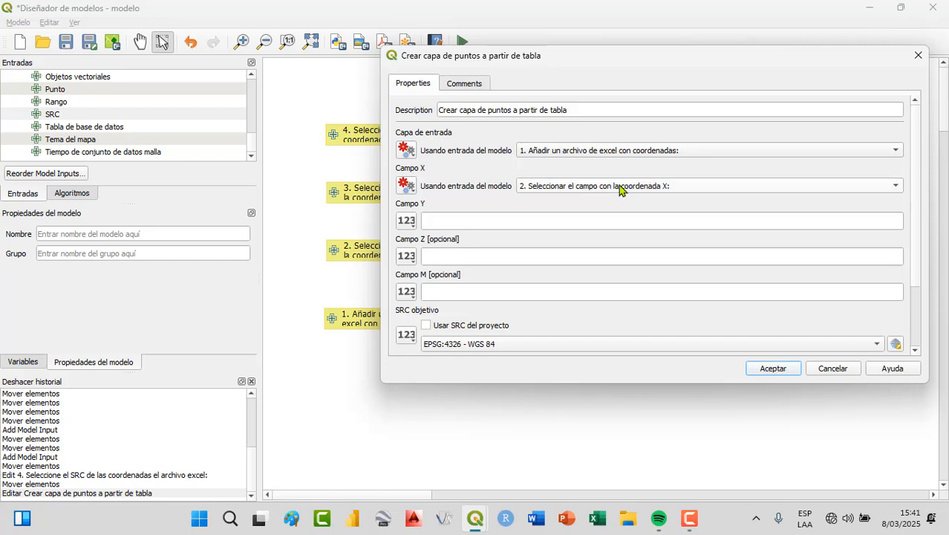
# Step: Link the algorithm's Campo Y to the model input "3. Seleccionar el campo con la coordenada Y:"
pyautogui.click(410, 227)
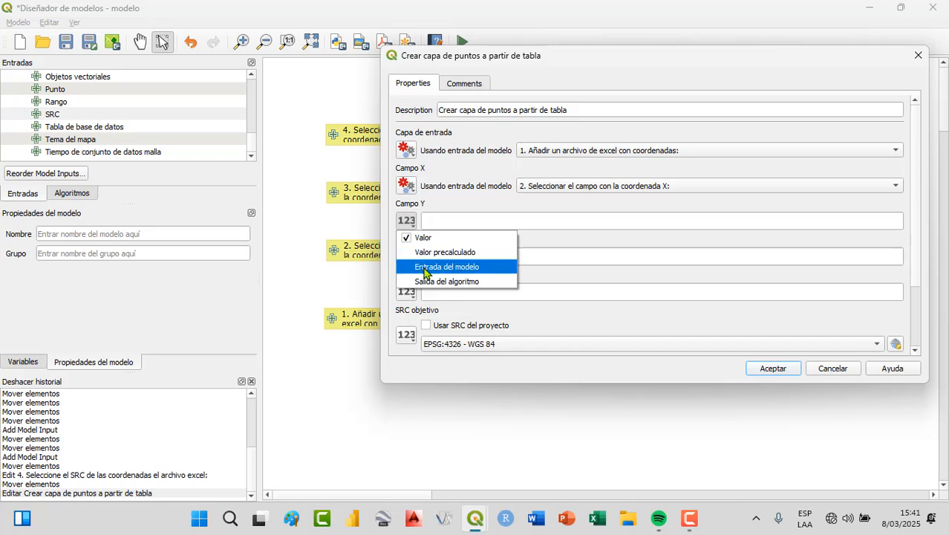
pyautogui.click(426, 269)
pyautogui.click(744, 225)
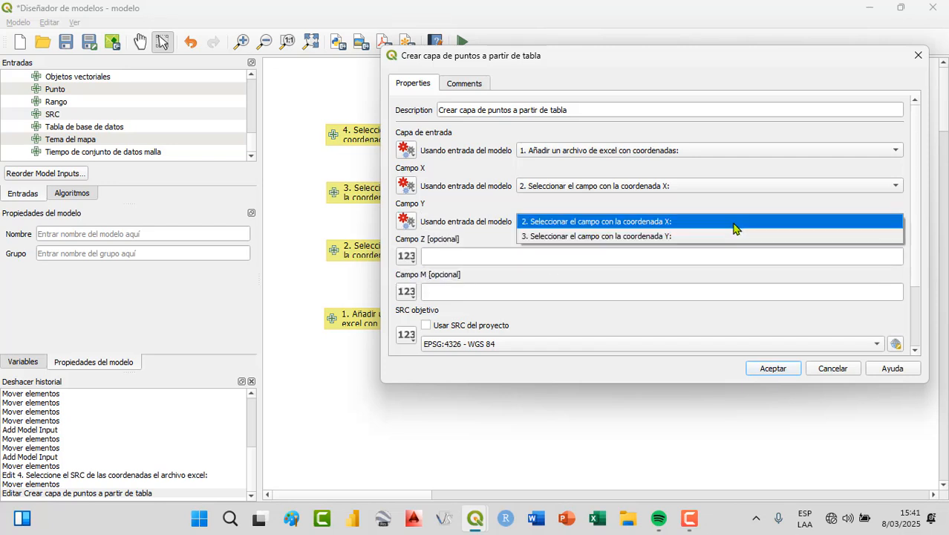
pyautogui.click(732, 236)
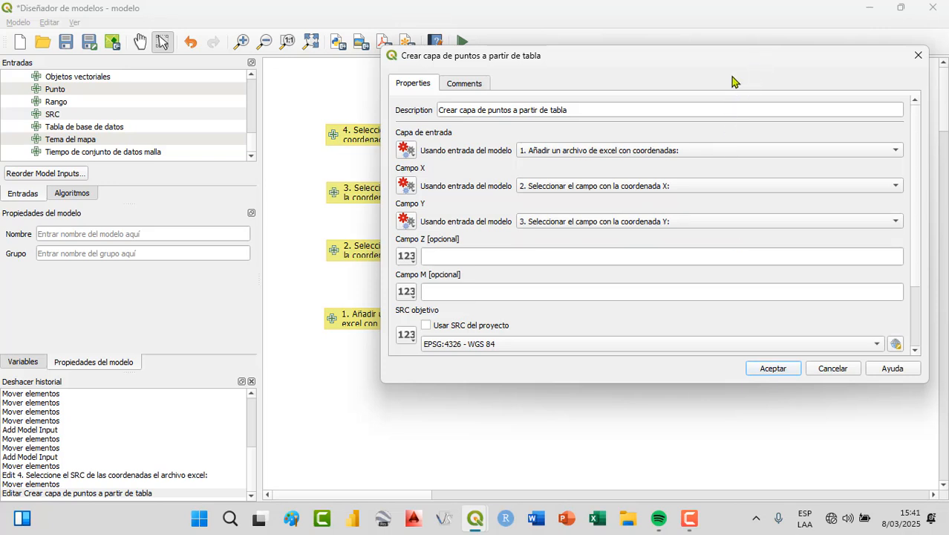
# Step: Link SRC objetivo to the model input "4. Seleccione el SRC de las coordenadas el archivo excel:", accept the algorithm and shift its block slightly
pyautogui.click(408, 338)
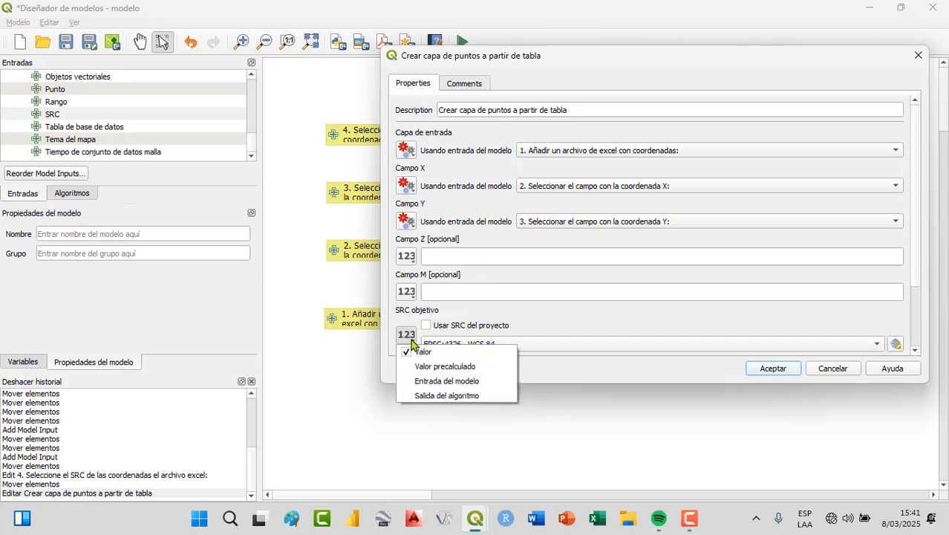
pyautogui.click(433, 381)
pyautogui.click(817, 336)
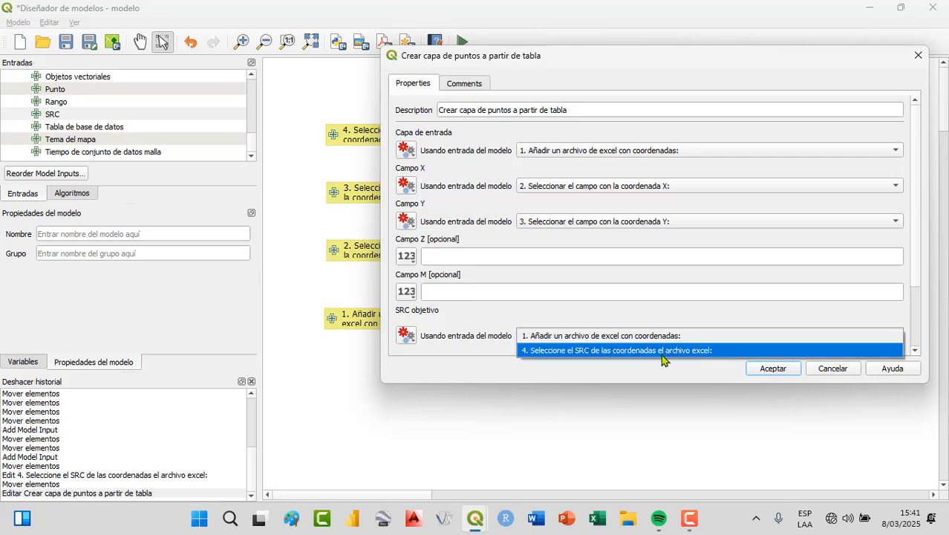
pyautogui.click(599, 351)
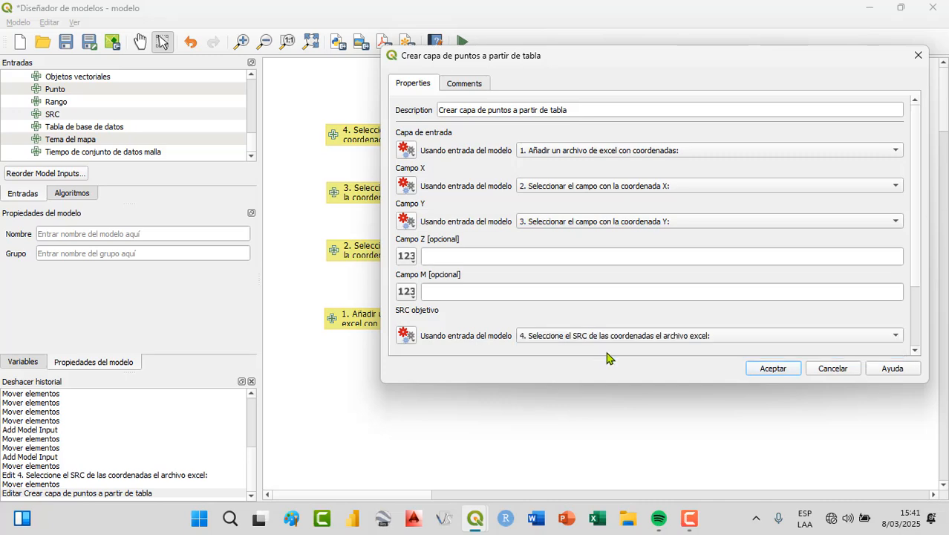
pyautogui.click(777, 370)
pyautogui.moveTo(672, 275); pyautogui.dragTo(686, 286)
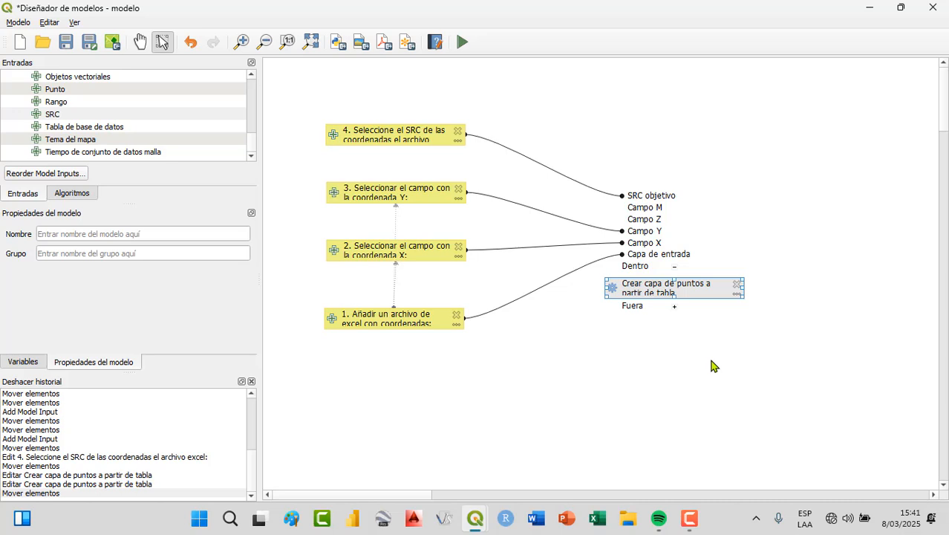
# Step: Reopen the "Crear capa de puntos a partir de tabla" algorithm and review the source type and model input of its Capa de entrada
pyautogui.rightClick(673, 289)
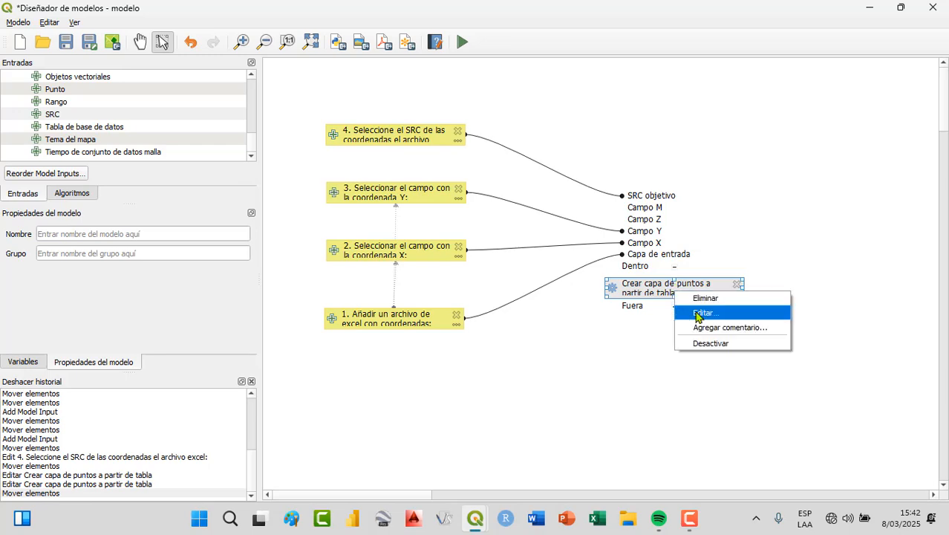
pyautogui.click(700, 312)
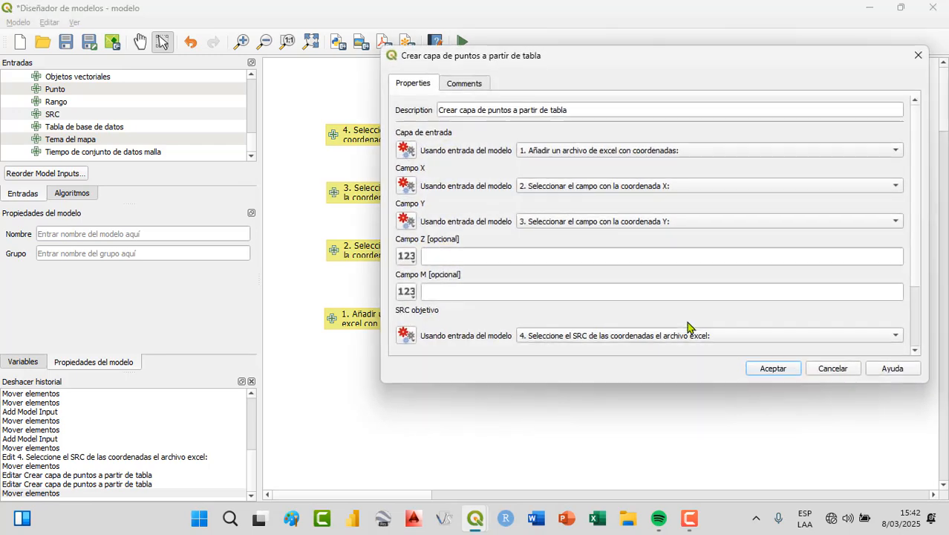
pyautogui.click(406, 151)
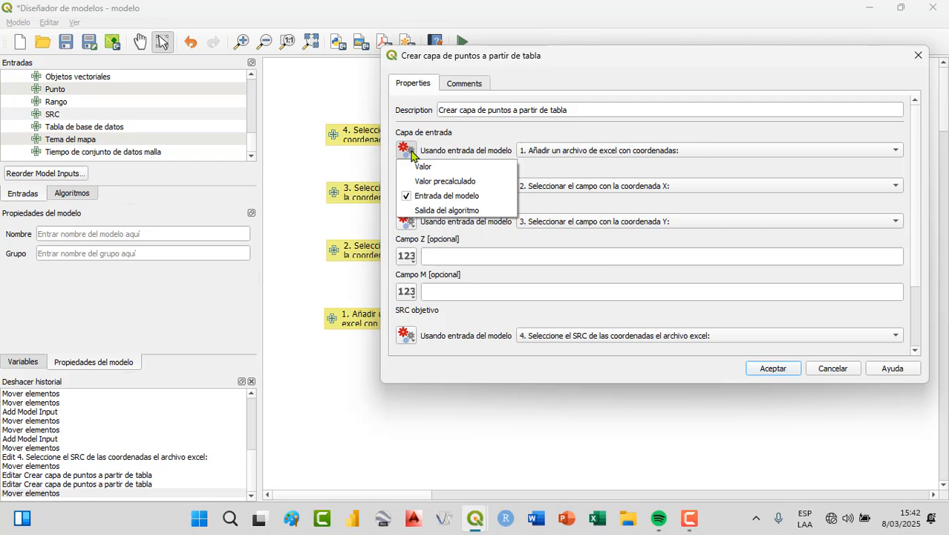
pyautogui.click(412, 156)
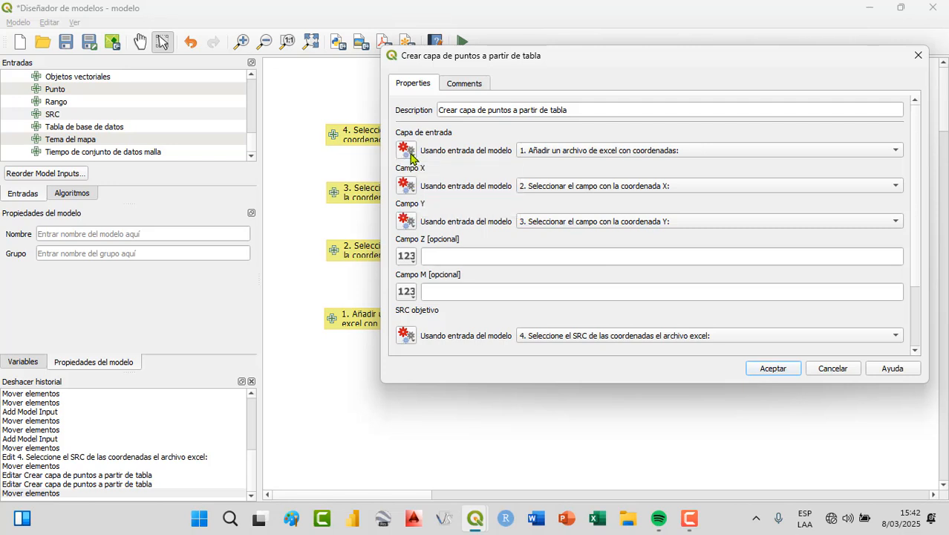
pyautogui.click(408, 153)
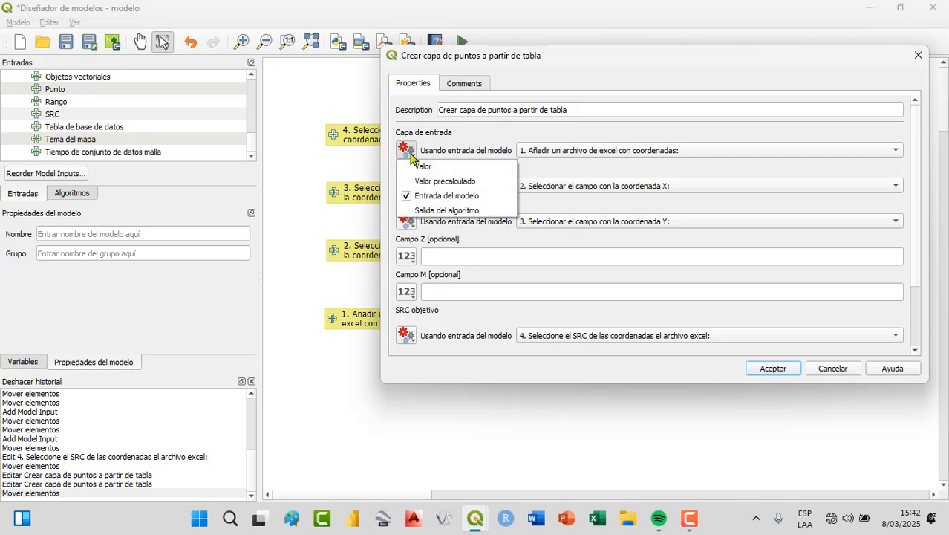
pyautogui.click(410, 158)
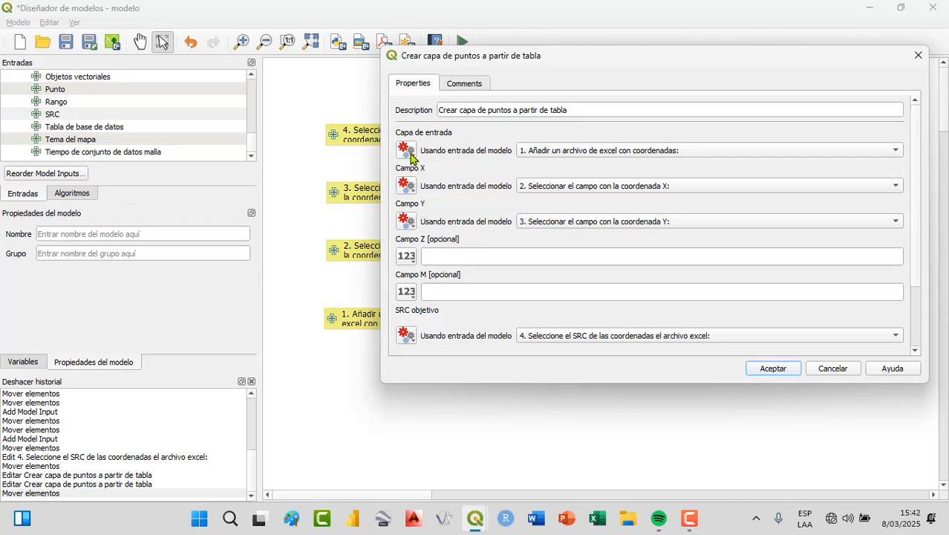
pyautogui.click(410, 157)
pyautogui.click(423, 196)
pyautogui.click(598, 153)
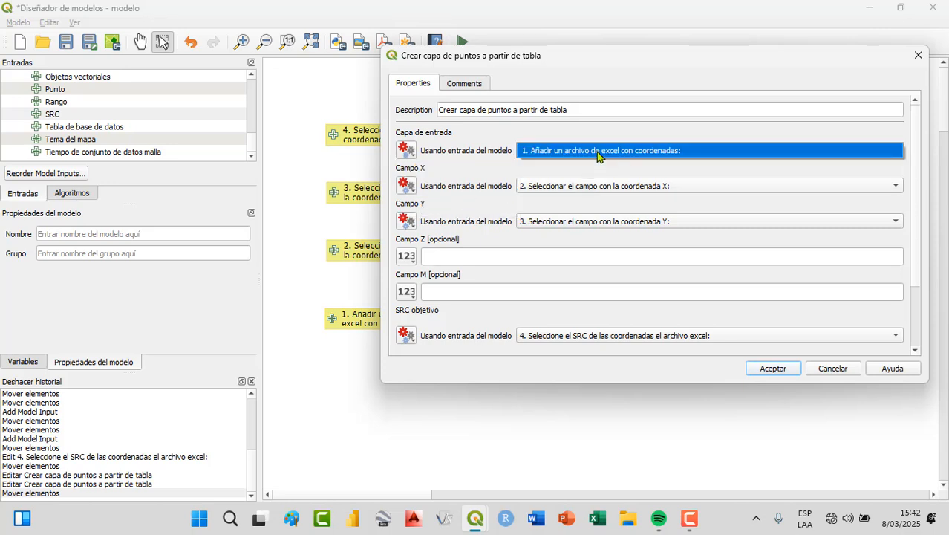
pyautogui.click(596, 151)
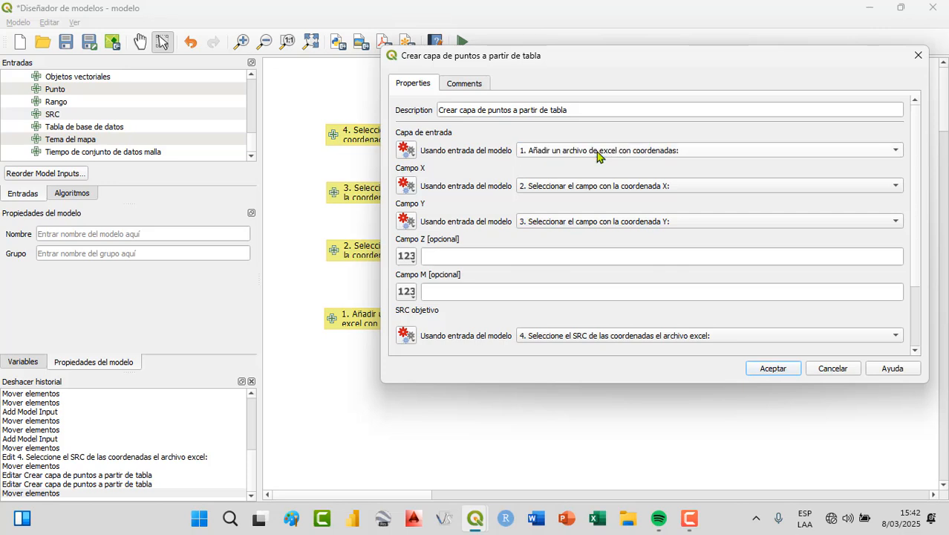
# Step: Review the source types and model inputs assigned to the algorithm's Campo X and Campo Y
pyautogui.click(410, 191)
pyautogui.click(433, 232)
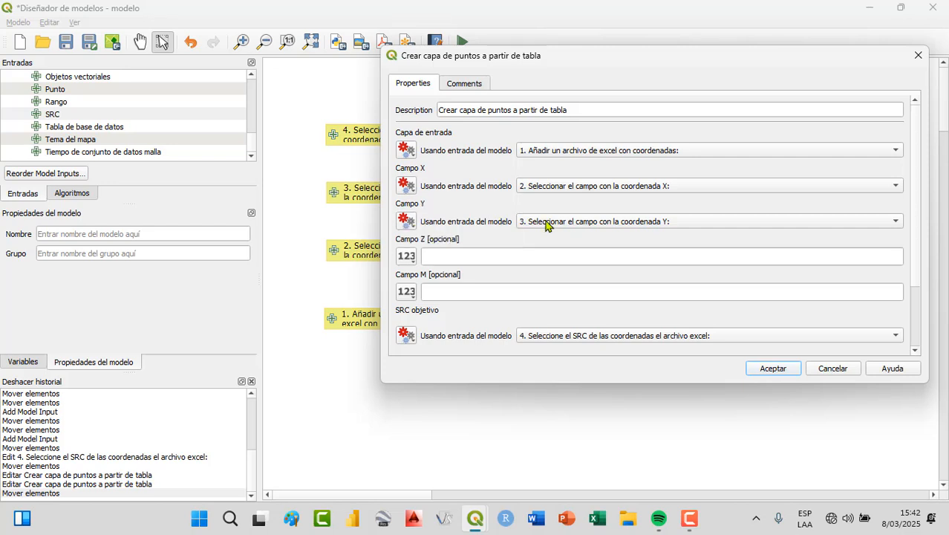
pyautogui.click(631, 185)
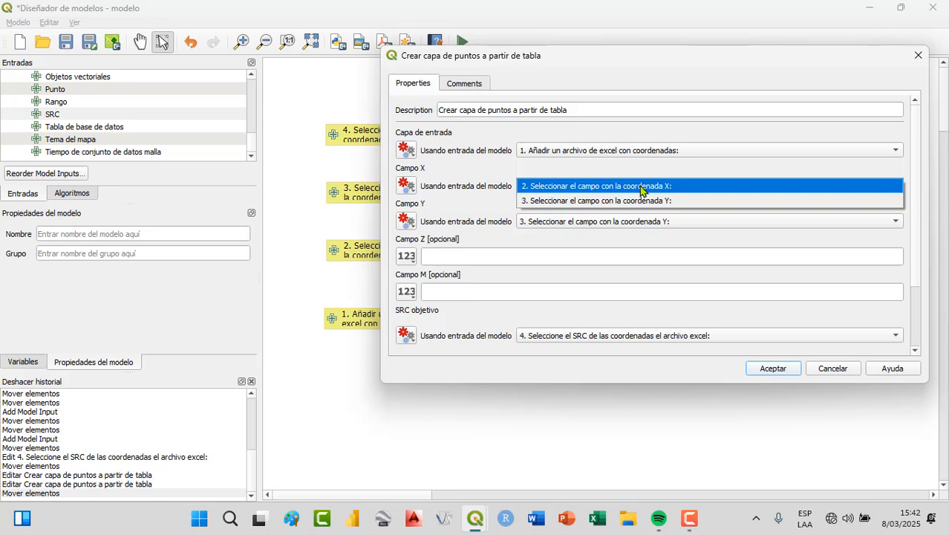
pyautogui.click(641, 189)
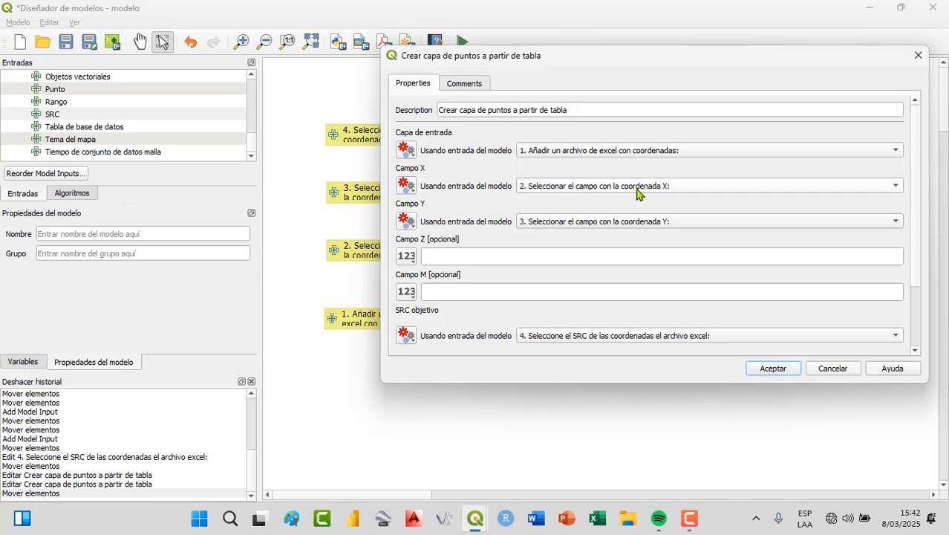
pyautogui.click(412, 225)
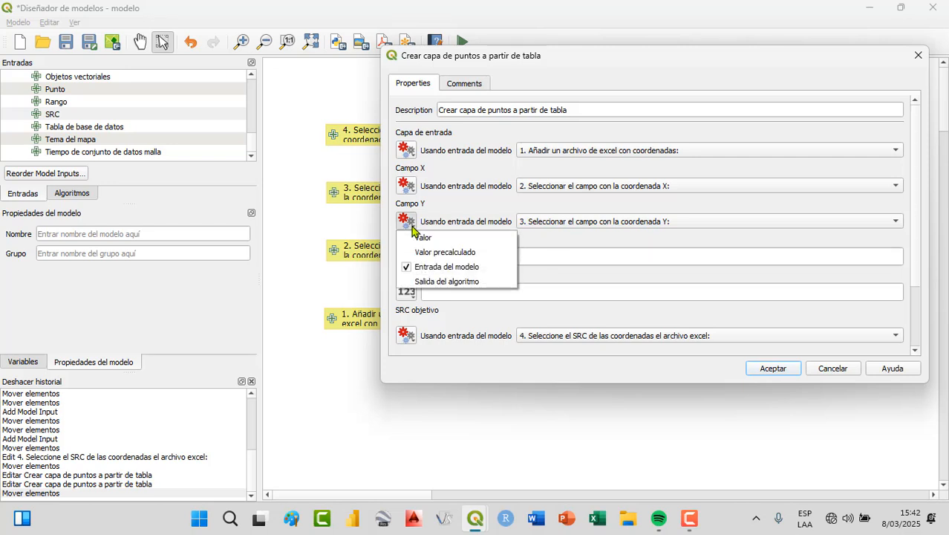
pyautogui.click(436, 267)
pyautogui.click(586, 222)
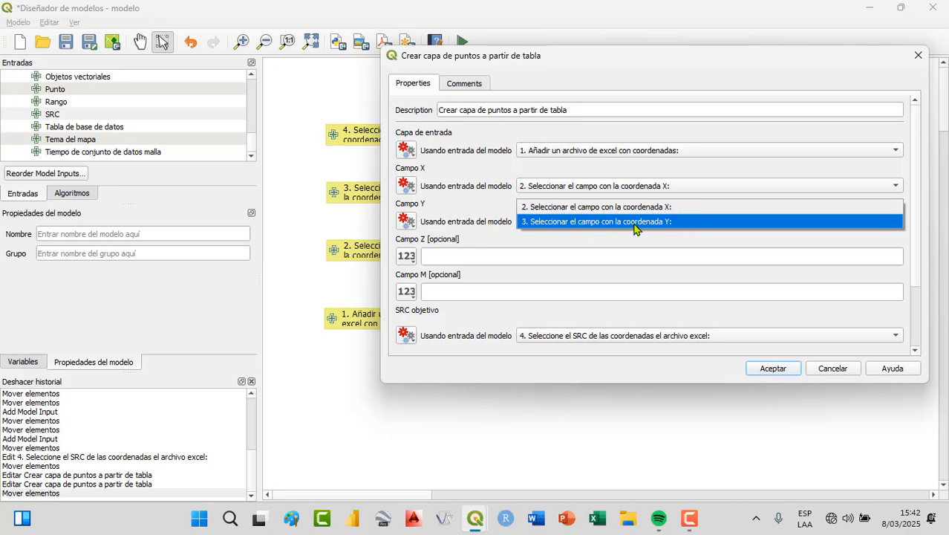
pyautogui.click(662, 222)
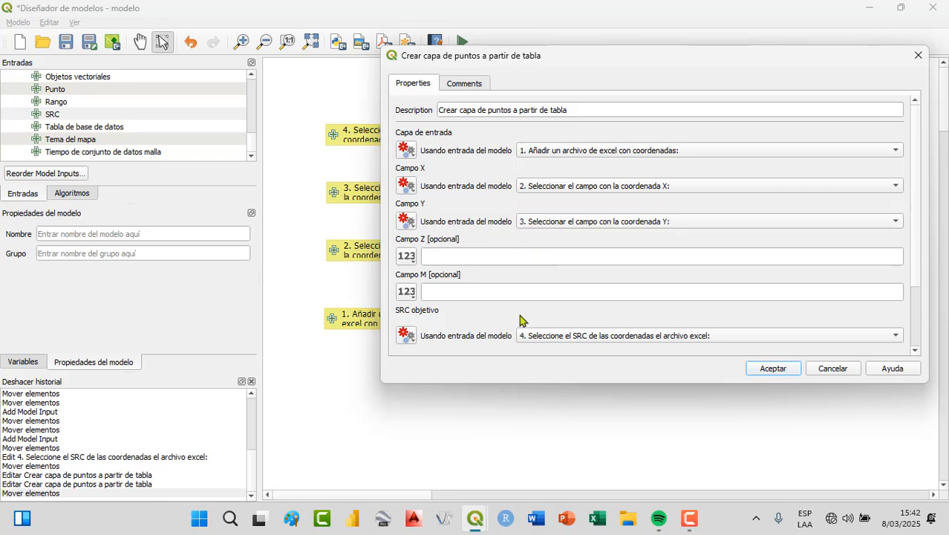
# Step: Recheck the model input assigned to SRC objetivo, accept the algorithm's settings and nudge its block on the canvas
pyautogui.moveTo(919, 233); pyautogui.dragTo(920, 257)
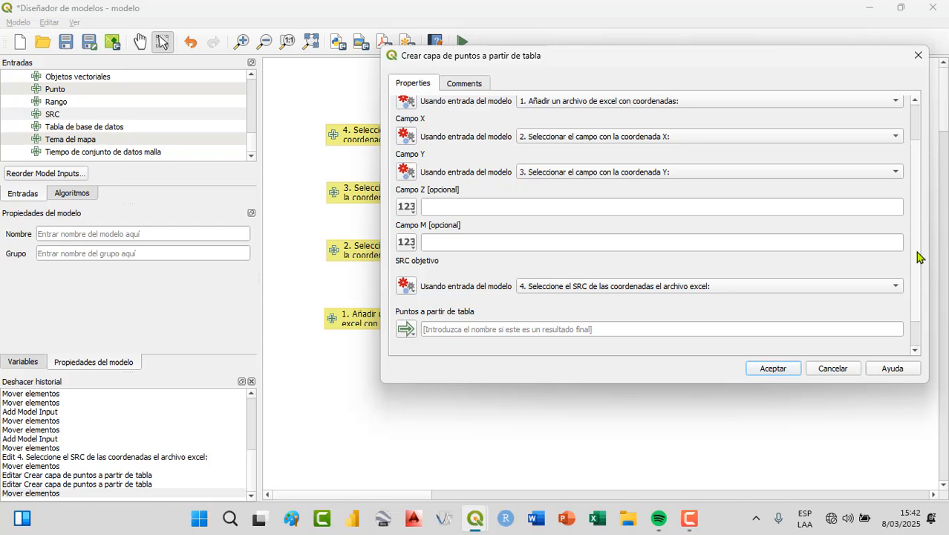
pyautogui.click(406, 286)
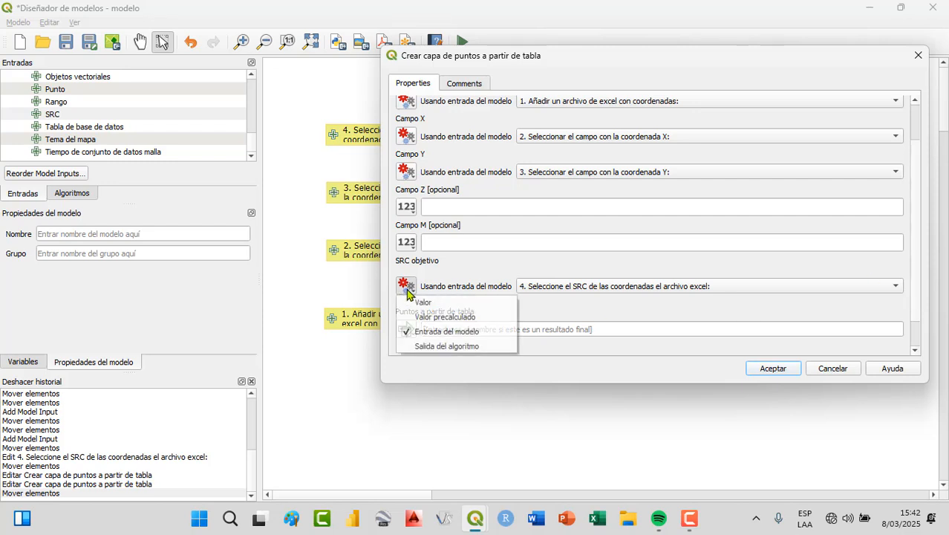
pyautogui.click(446, 331)
pyautogui.click(658, 289)
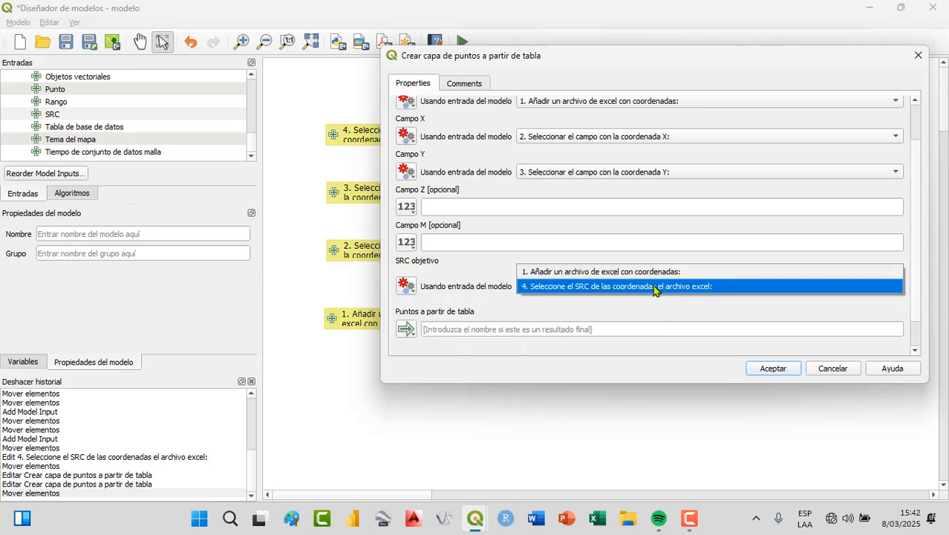
pyautogui.click(589, 289)
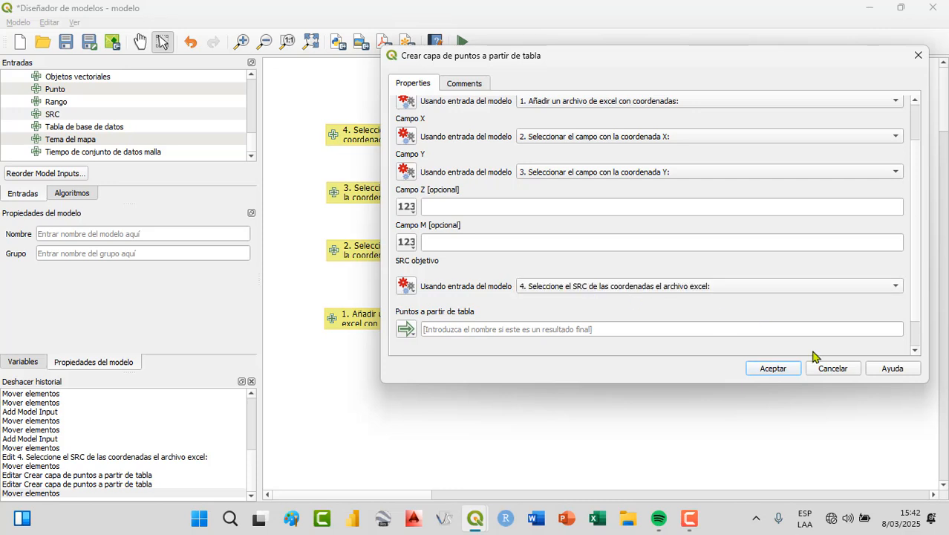
pyautogui.click(772, 369)
pyautogui.click(689, 294)
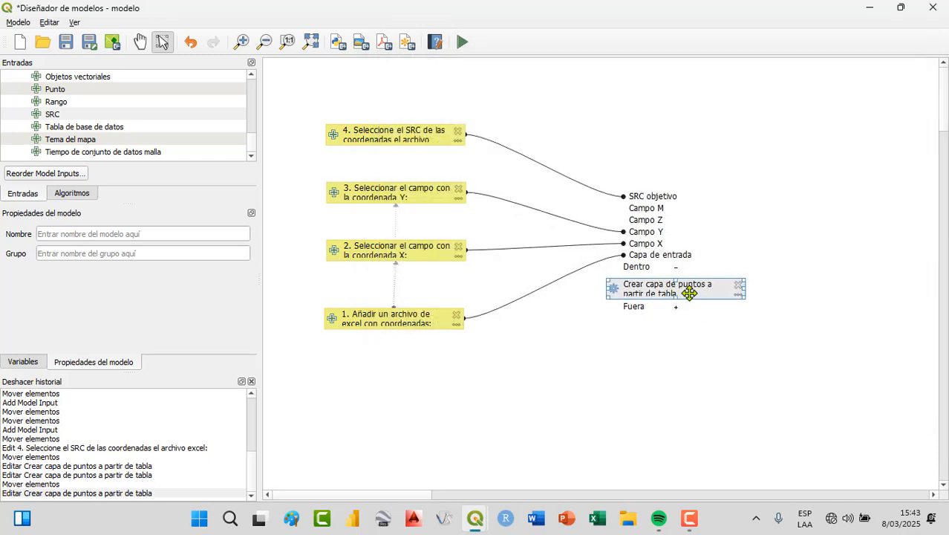
pyautogui.moveTo(689, 293); pyautogui.dragTo(692, 299)
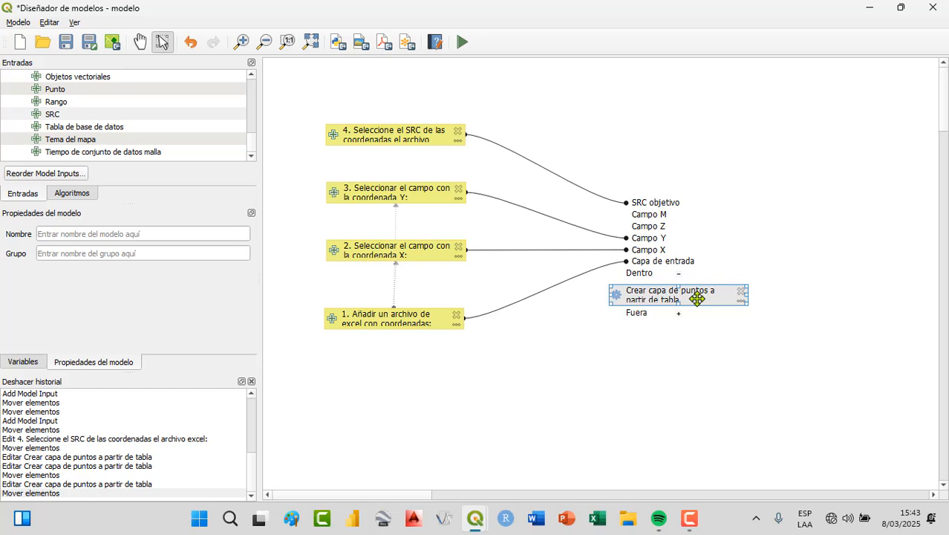
# Step: Edit the "Crear capa de puntos a partir de tabla" algorithm, name its Puntos a partir de tabla output "CAPA PUNTOS" and accept
pyautogui.rightClick(697, 297)
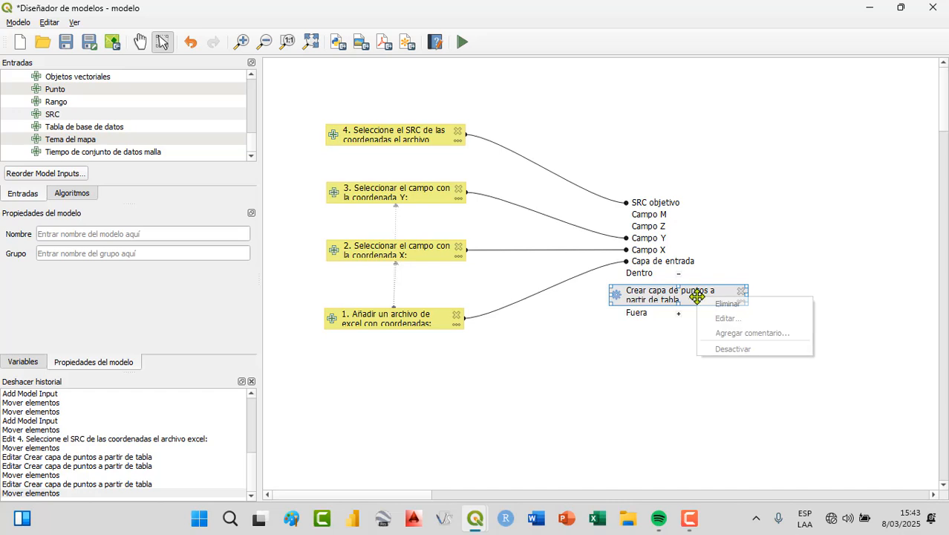
pyautogui.click(725, 321)
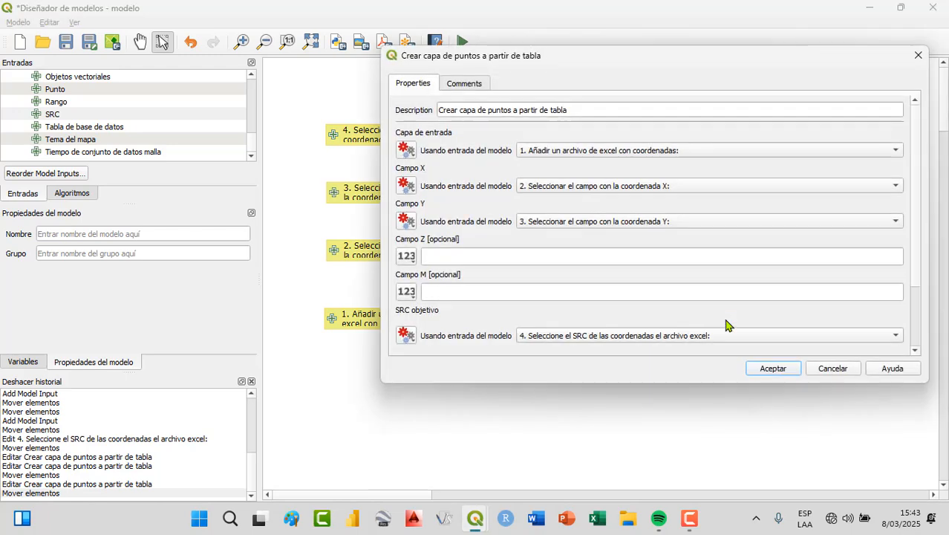
pyautogui.scroll(-3, 513, 299)
pyautogui.click(492, 294)
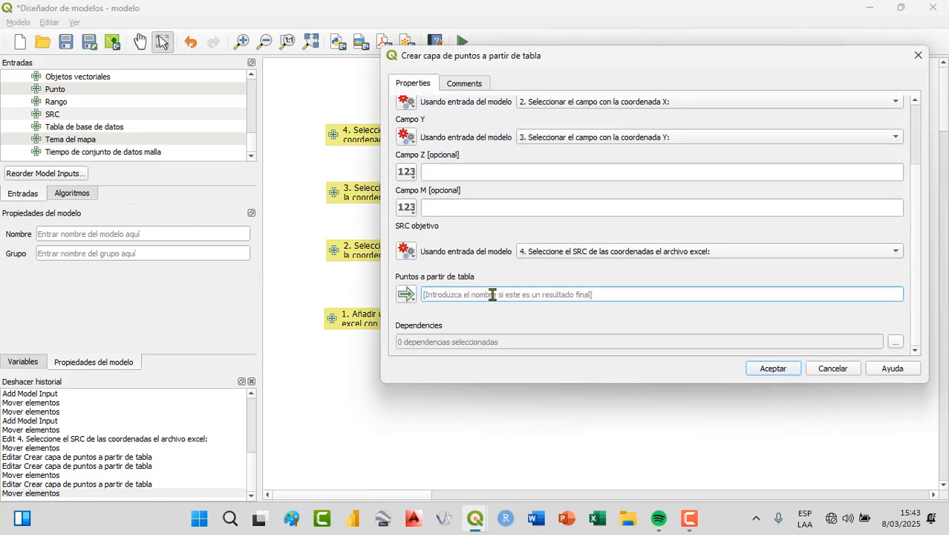
pyautogui.write('CAPA PUNTOS')
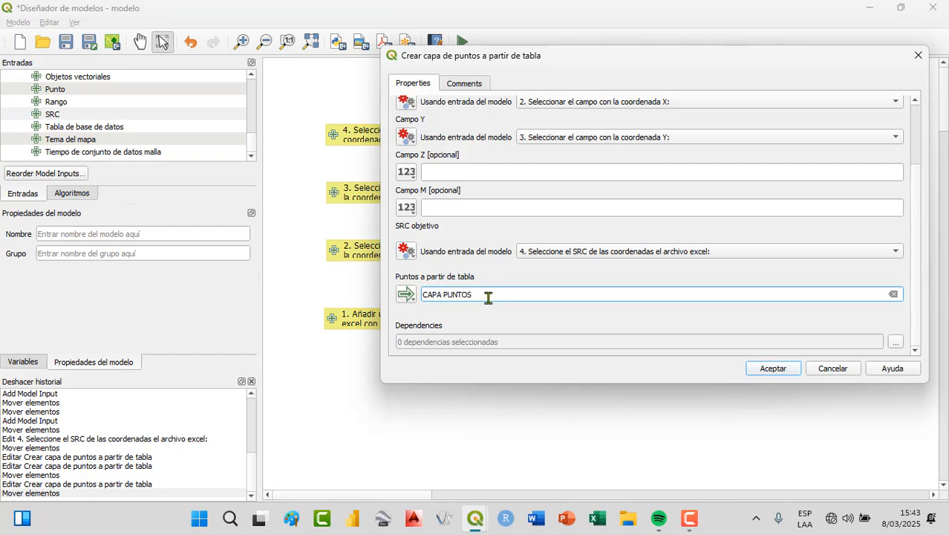
pyautogui.click(787, 373)
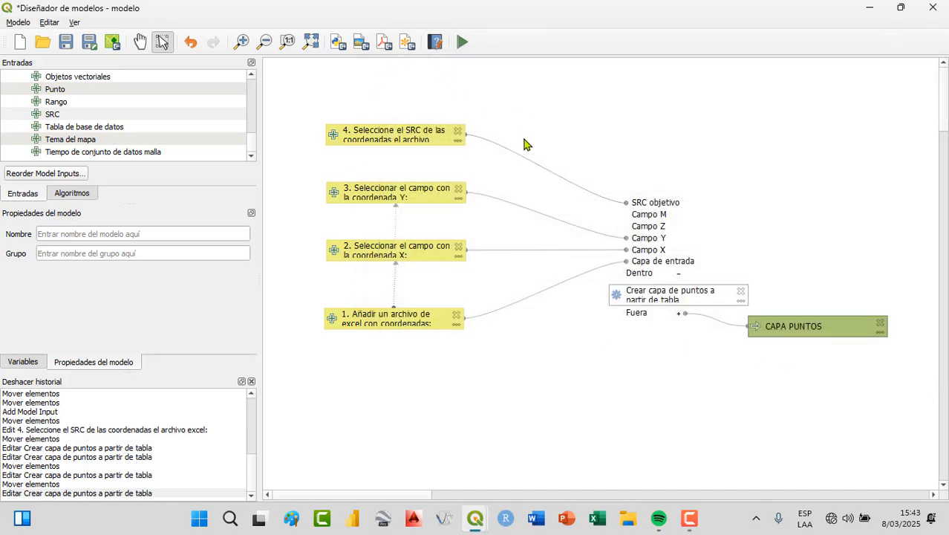
# Step: Open the model's run dialog and try to execute it with the Excel file parameter left empty
pyautogui.click(463, 44)
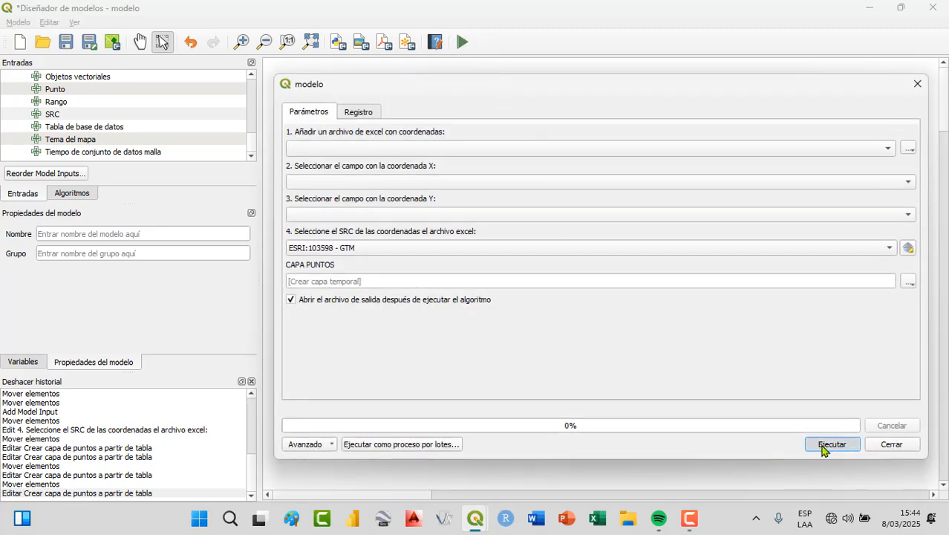
pyautogui.click(824, 444)
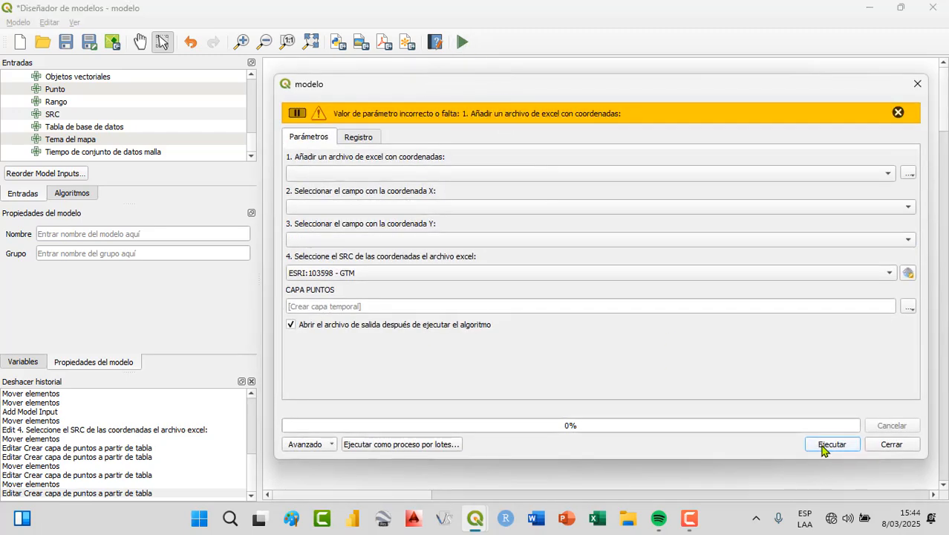
pyautogui.click(897, 112)
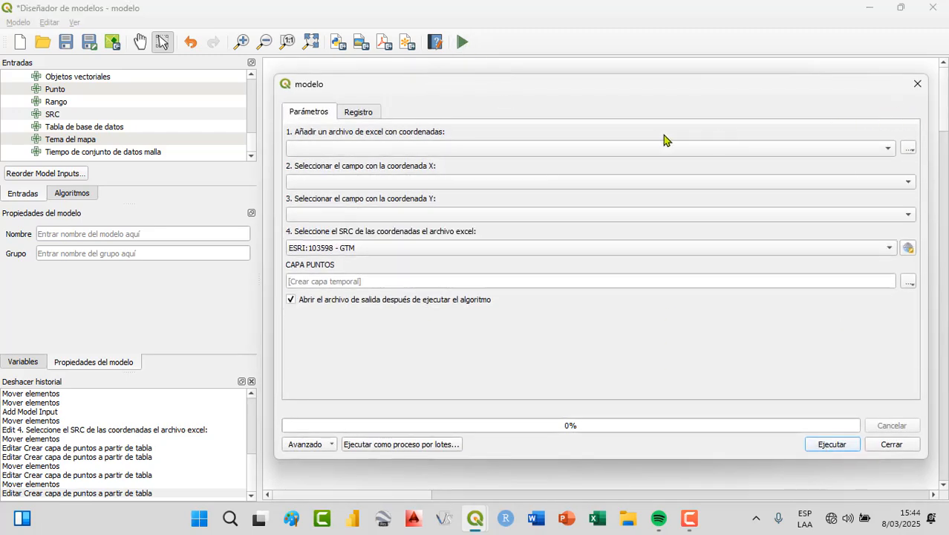
# Step: Load COORDENADAS.xlsx from disk as the model's Excel file with coordinates
pyautogui.click(911, 149)
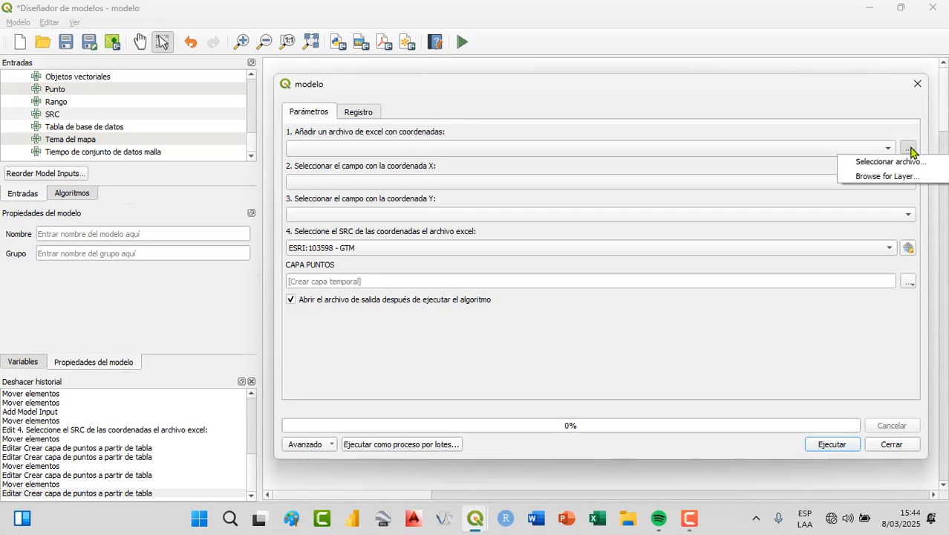
pyautogui.click(908, 161)
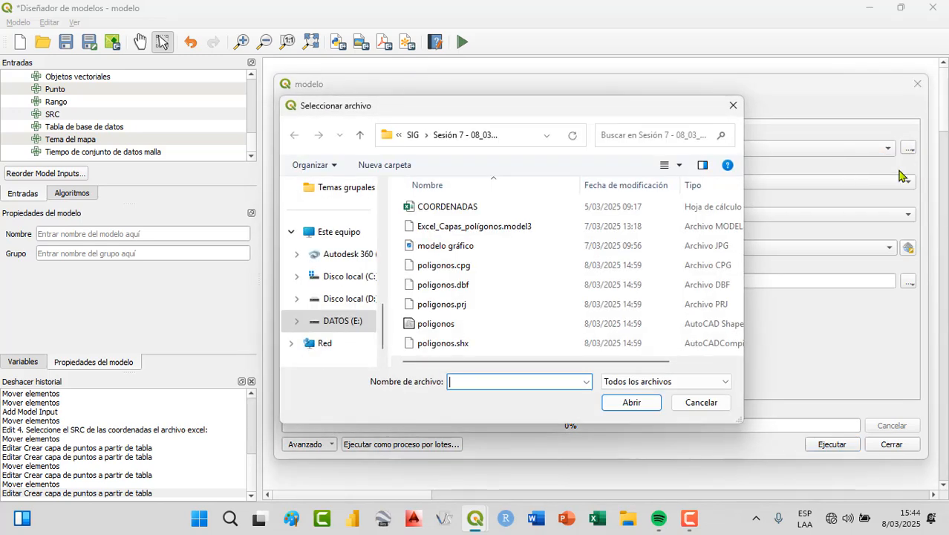
pyautogui.click(496, 208)
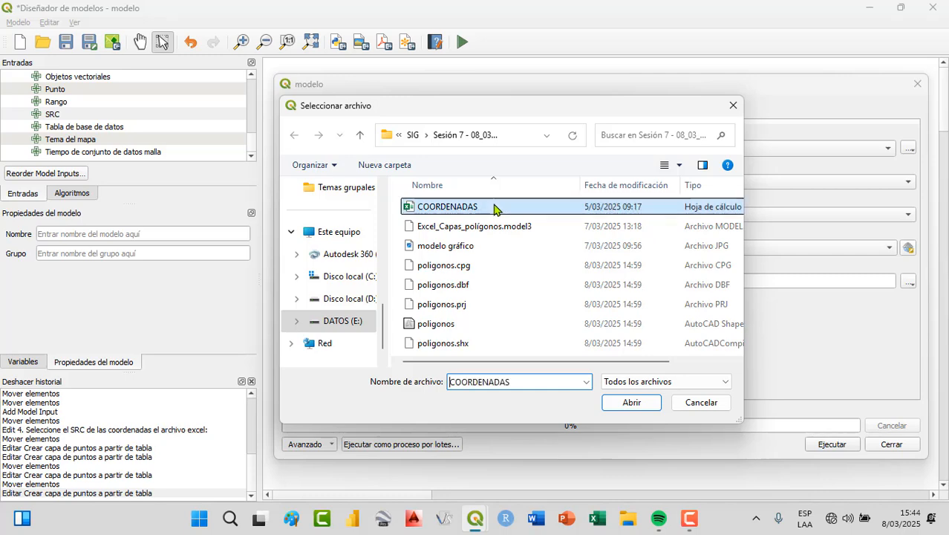
pyautogui.click(631, 402)
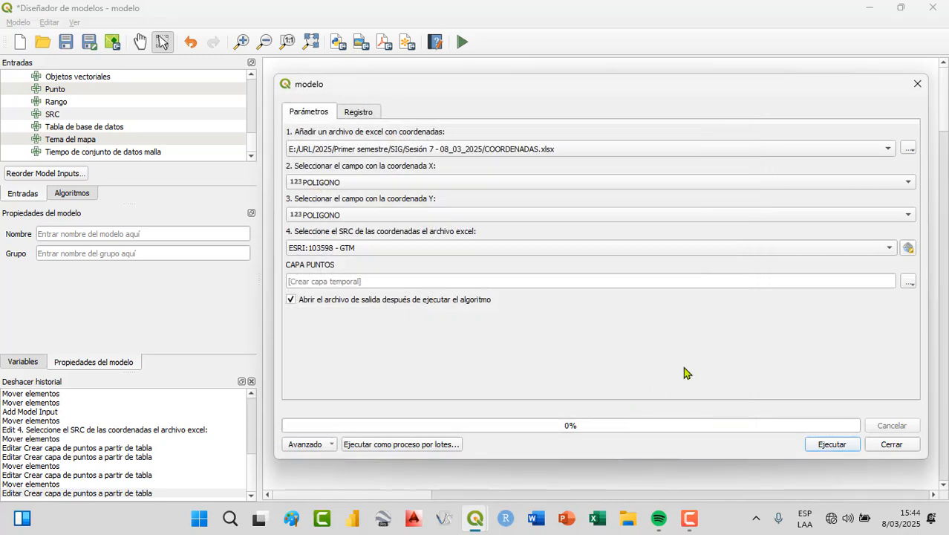
# Step: Assign field X to the X coordinate and field Y to the Y coordinate, and execute the model with SRC ESRI:103598 - GTM
pyautogui.click(909, 182)
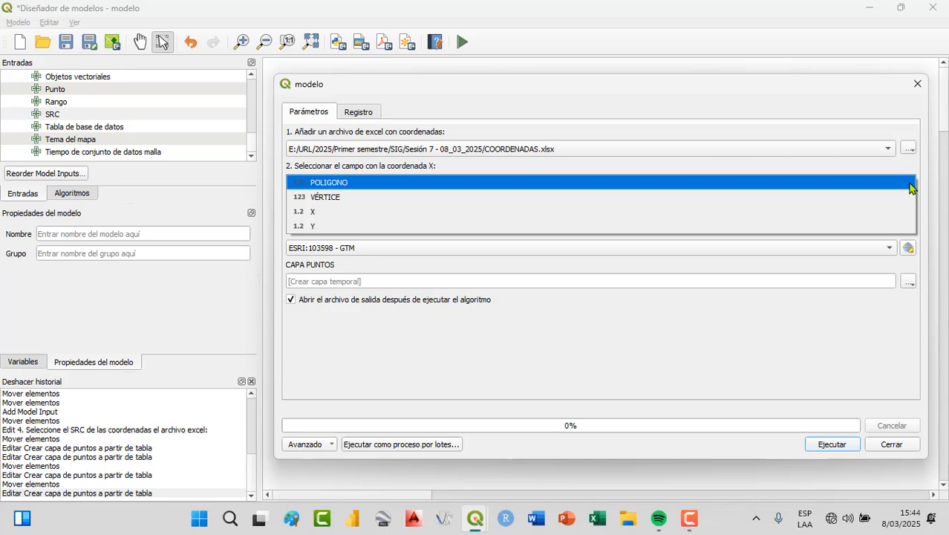
pyautogui.click(797, 212)
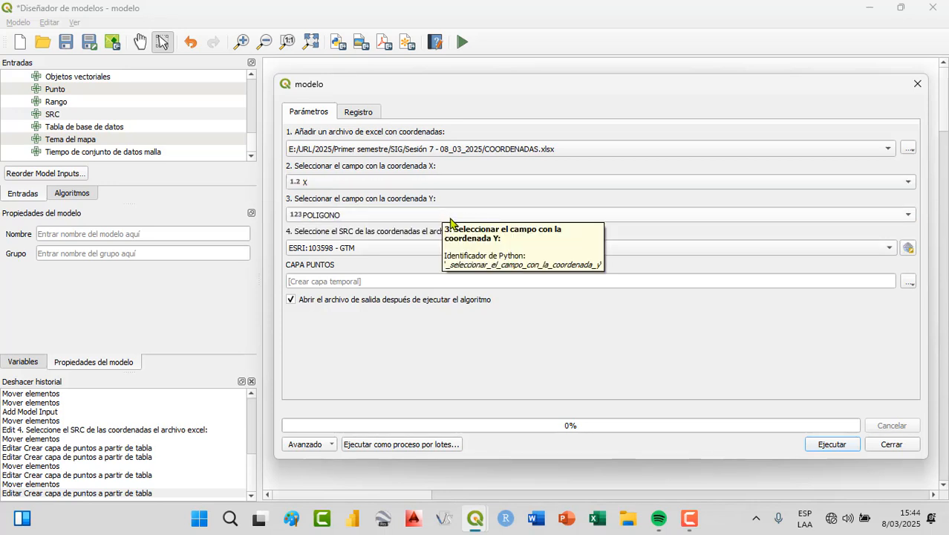
pyautogui.click(907, 217)
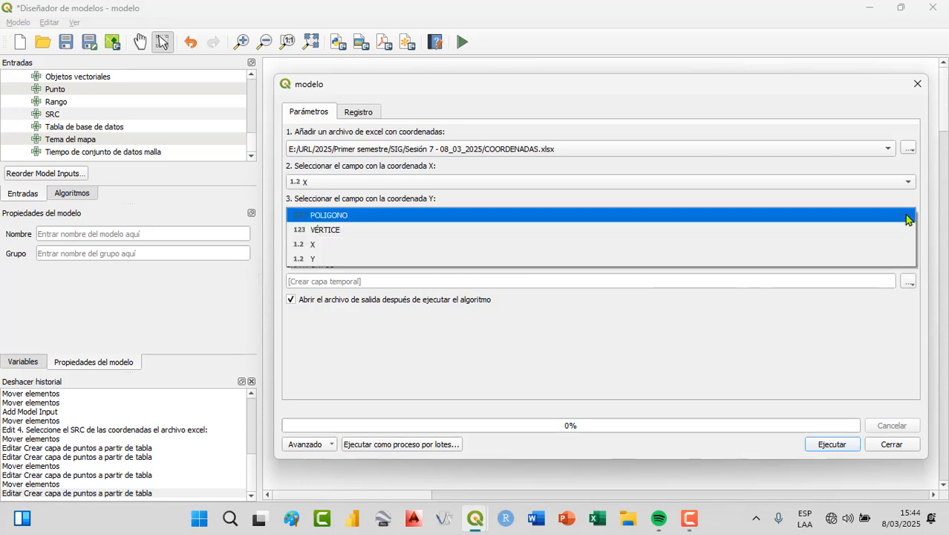
pyautogui.click(813, 258)
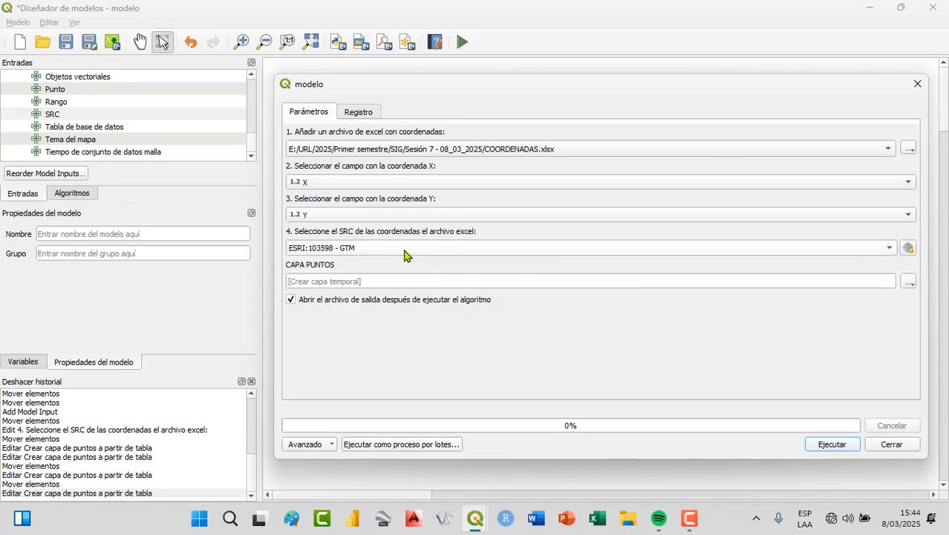
pyautogui.click(832, 444)
pyautogui.click(890, 444)
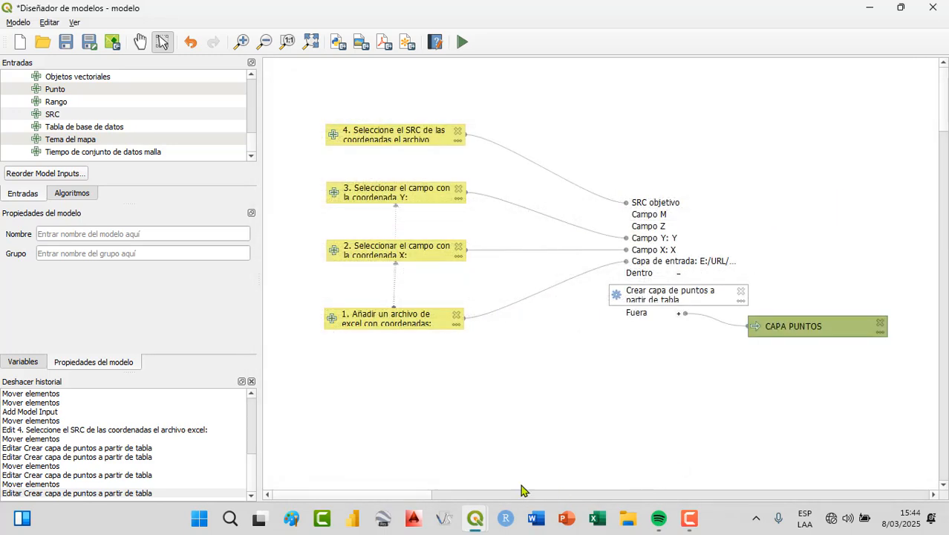
# Step: Examine the CAPA PUNTOS layer on the main QGIS map and return to the model designer
pyautogui.moveTo(476, 517)
pyautogui.click(418, 472)
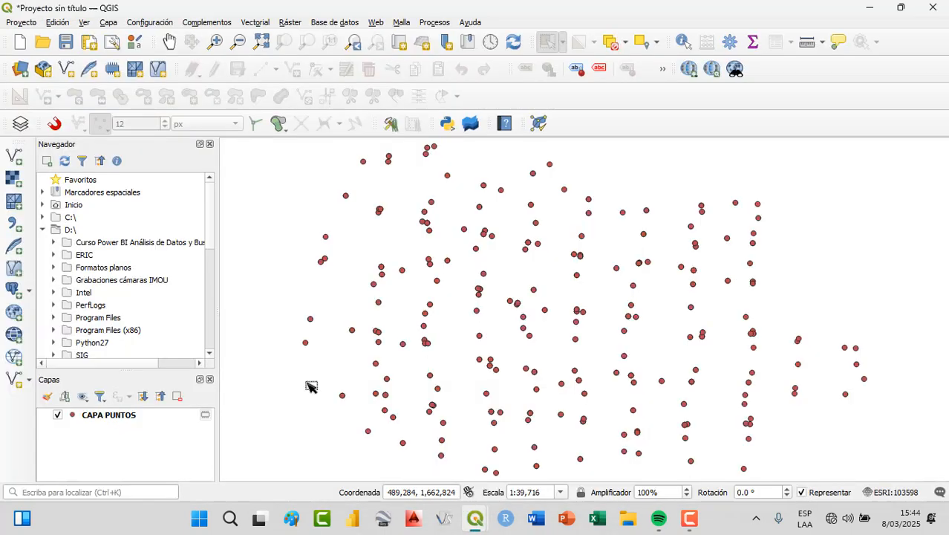
pyautogui.scroll(-1, 690, 324)
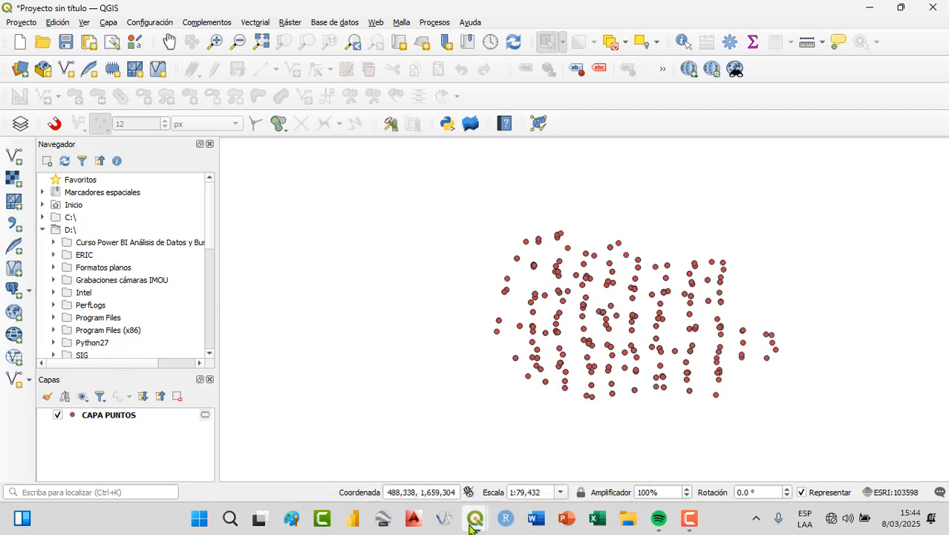
pyautogui.moveTo(474, 524)
pyautogui.click(548, 449)
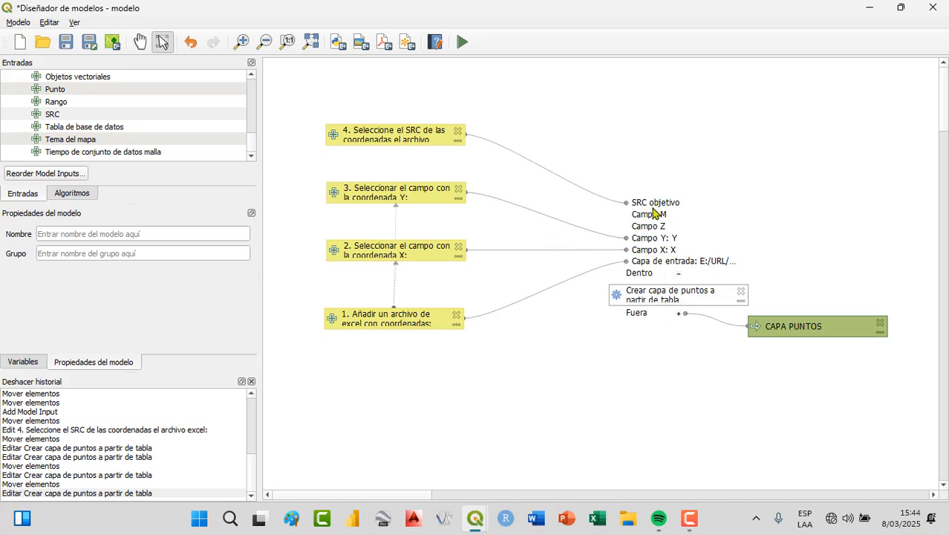
# Step: Reopen the "Crear capa de puntos a partir de tabla" algorithm, review its output name and accept the settings
pyautogui.click(656, 297)
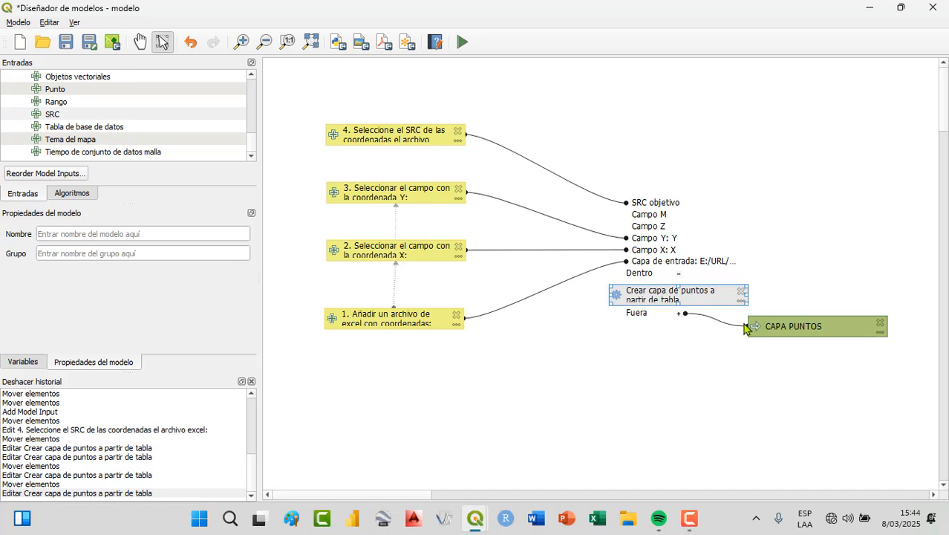
pyautogui.click(776, 324)
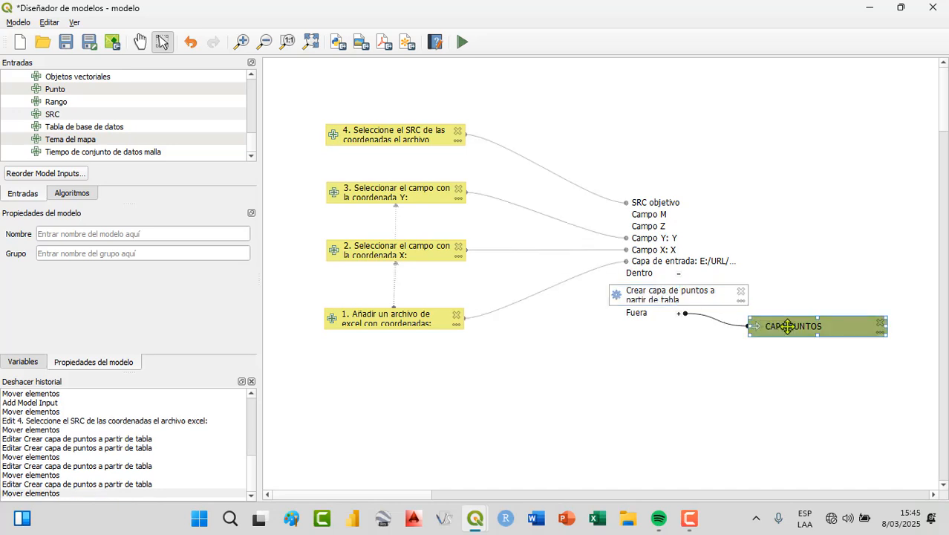
pyautogui.click(674, 290)
pyautogui.rightClick(674, 288)
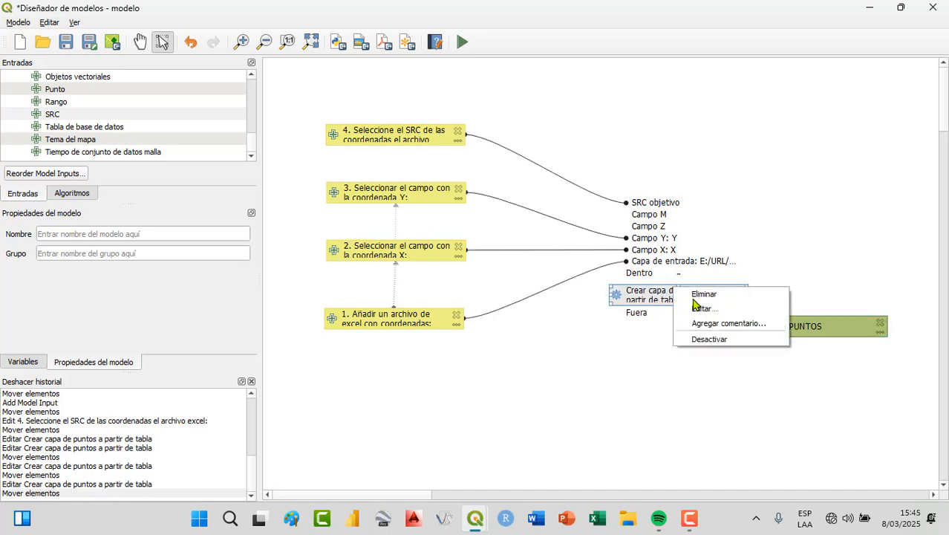
pyautogui.click(703, 310)
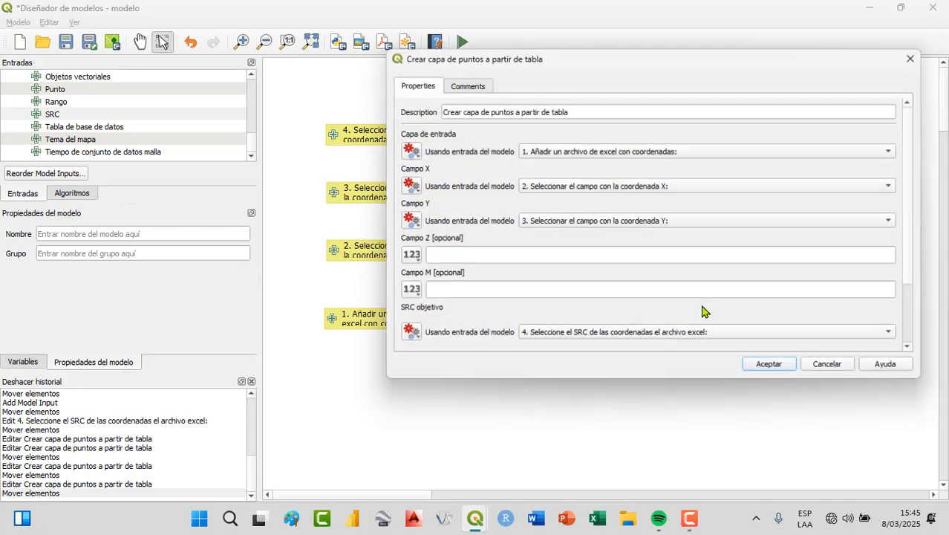
pyautogui.scroll(-2, 504, 284)
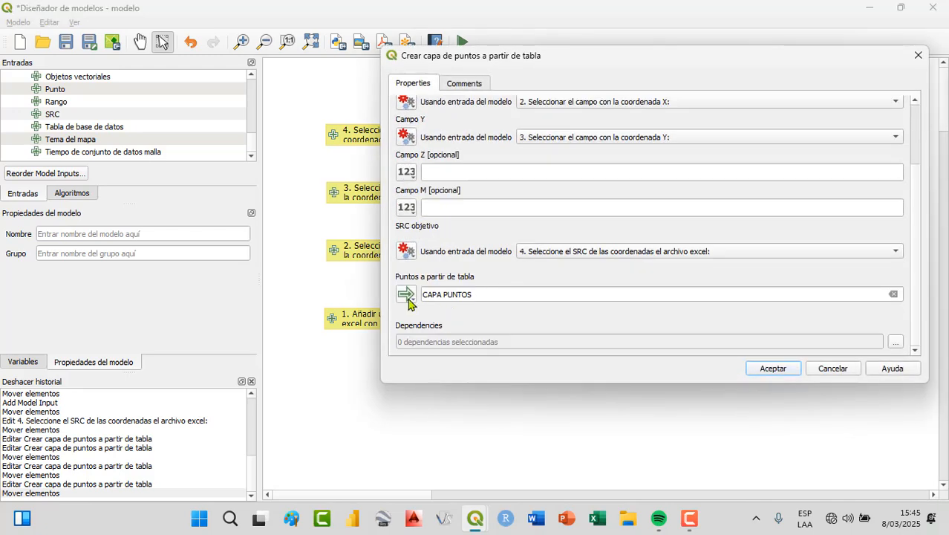
pyautogui.moveTo(485, 296); pyautogui.dragTo(397, 291)
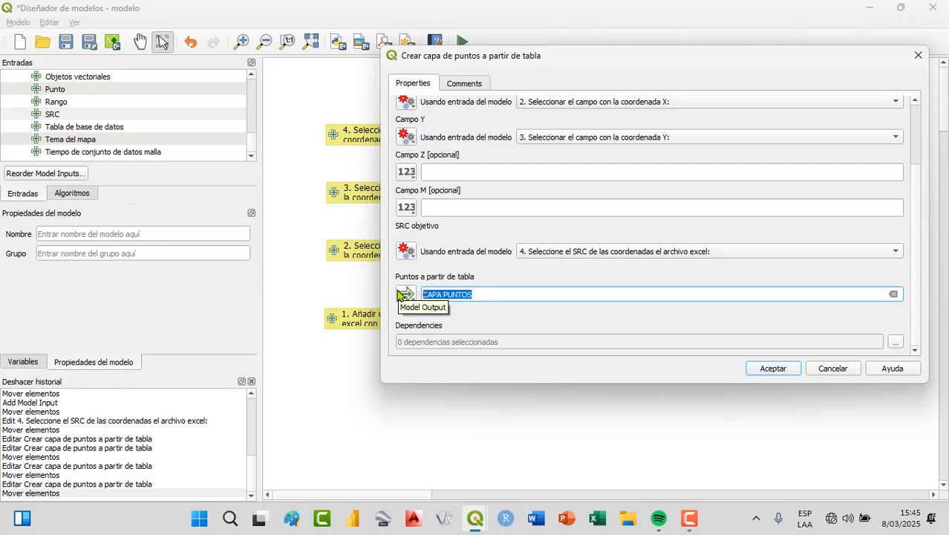
pyautogui.click(778, 369)
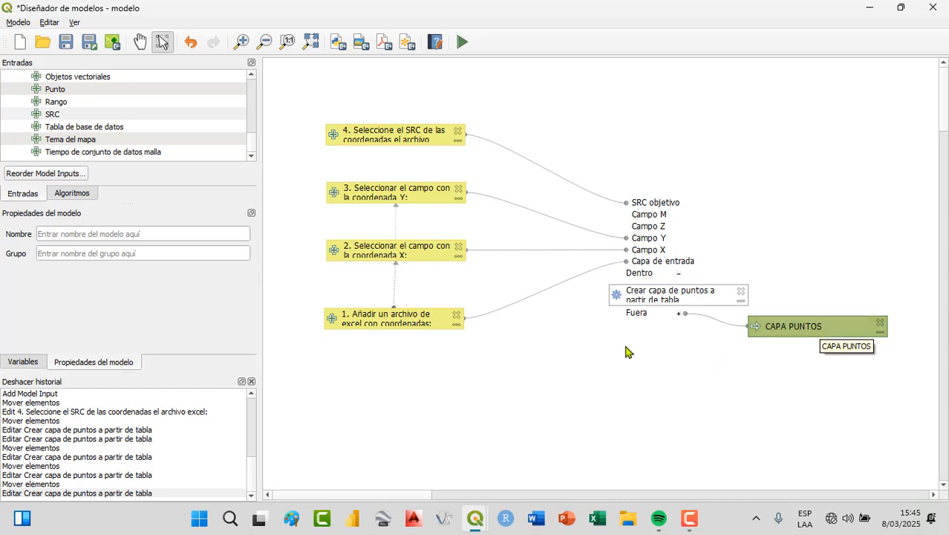
# Step: Search the algorithms for "puntos a rut" and add Puntos a ruta below the point-layer algorithm with its default settings
pyautogui.click(141, 42)
pyautogui.scroll(-3, 540, 338)
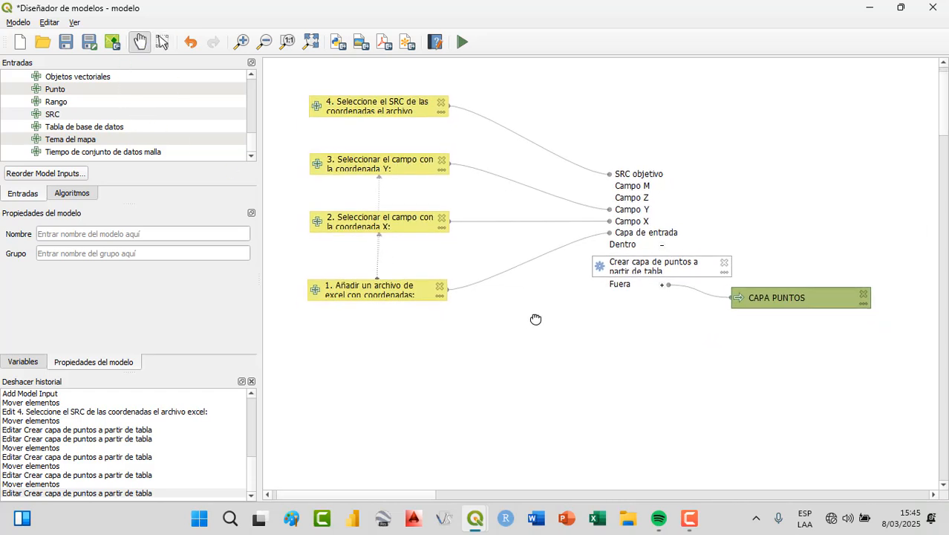
pyautogui.moveTo(558, 361); pyautogui.dragTo(540, 321)
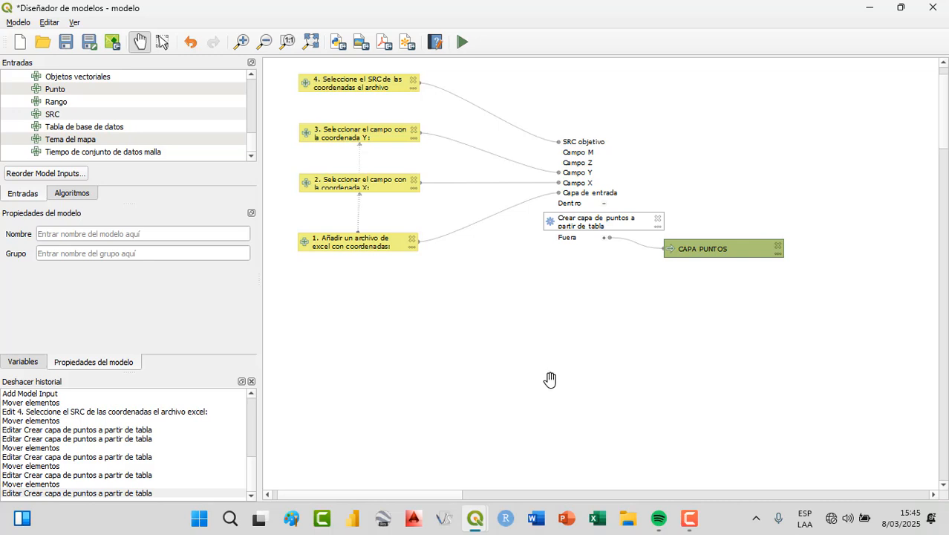
pyautogui.click(76, 196)
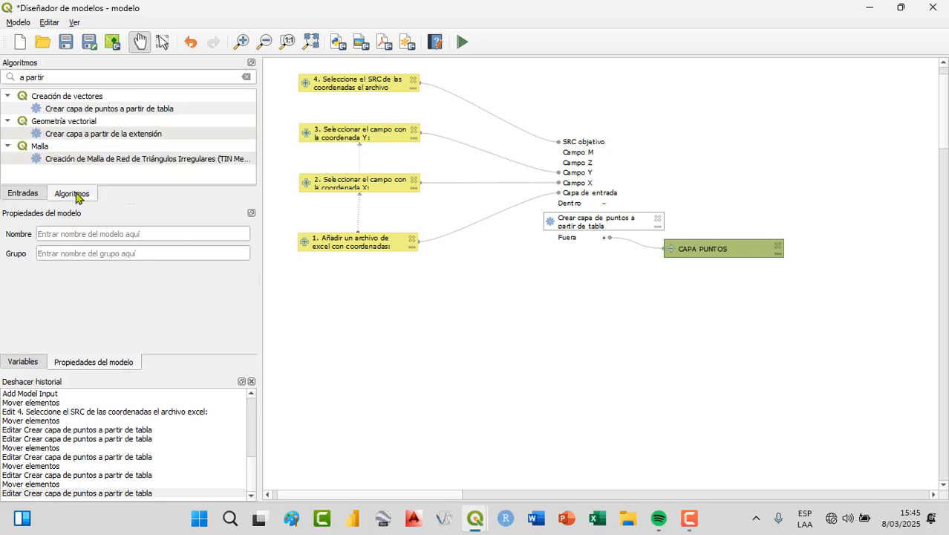
pyautogui.moveTo(53, 77); pyautogui.dragTo(10, 67)
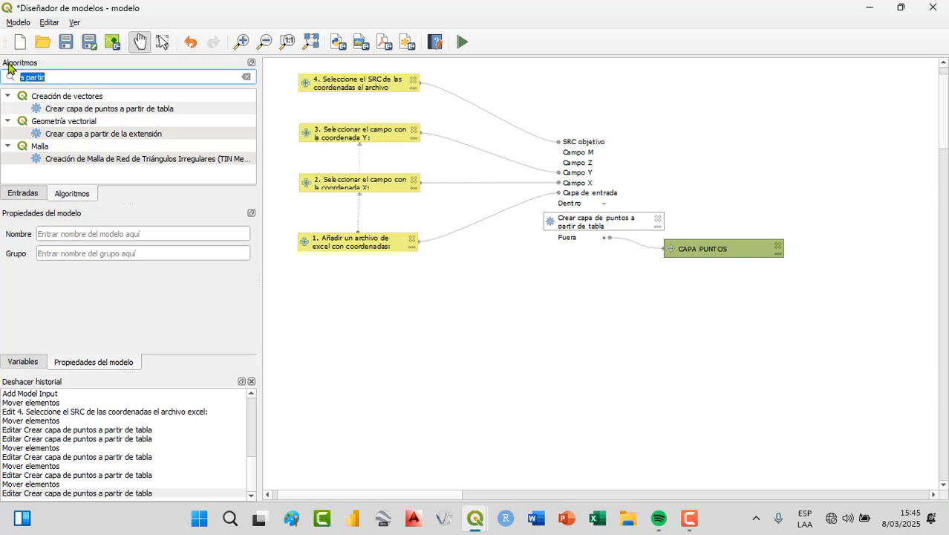
pyautogui.write('p')
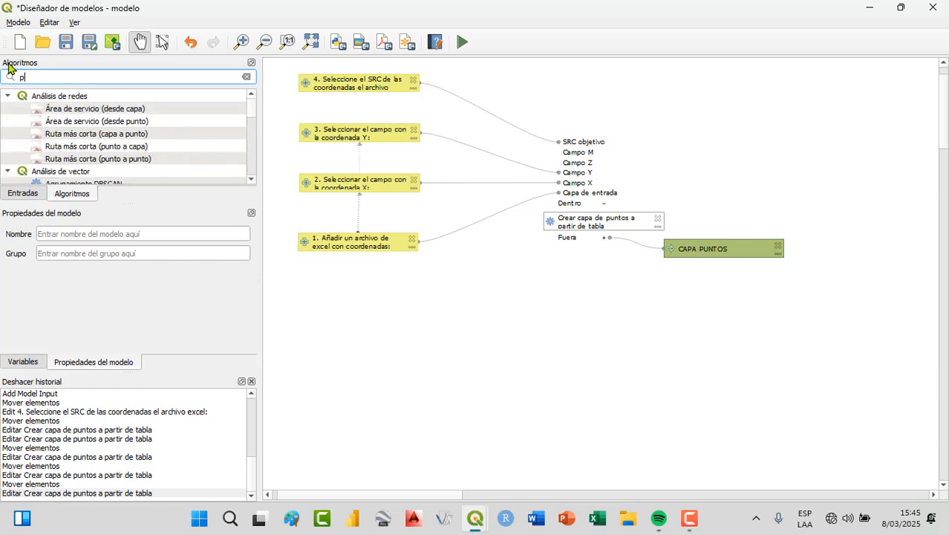
pyautogui.write('untos a rutas')
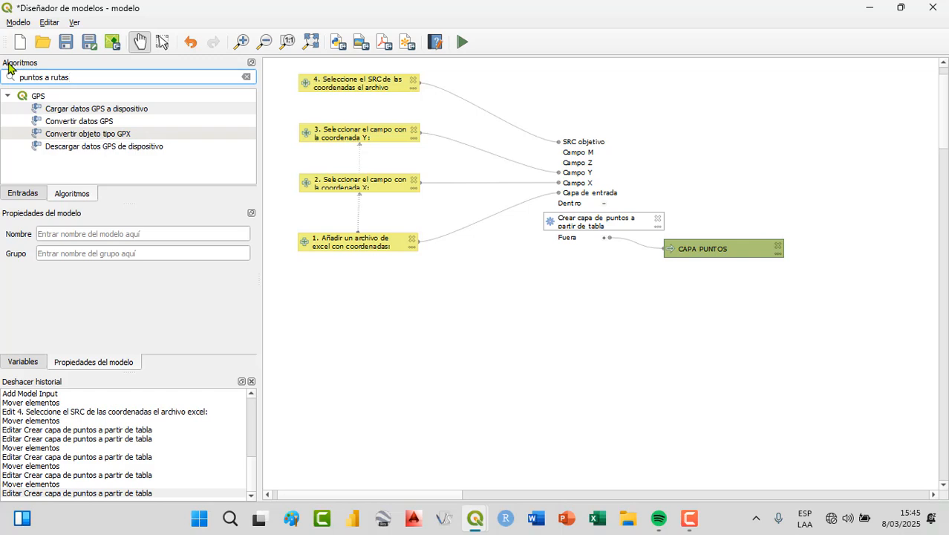
pyautogui.press('BackSpace')
pyautogui.press('BackSpace')
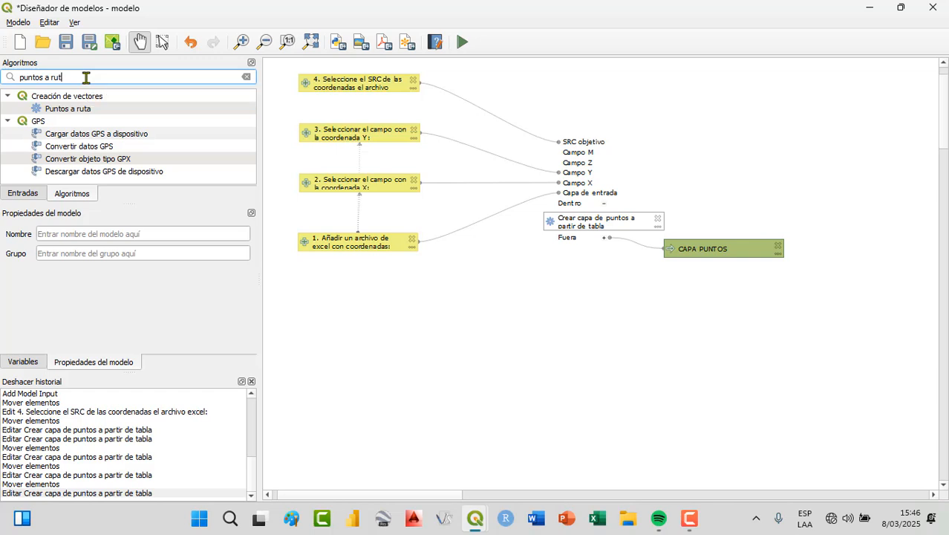
pyautogui.click(64, 111)
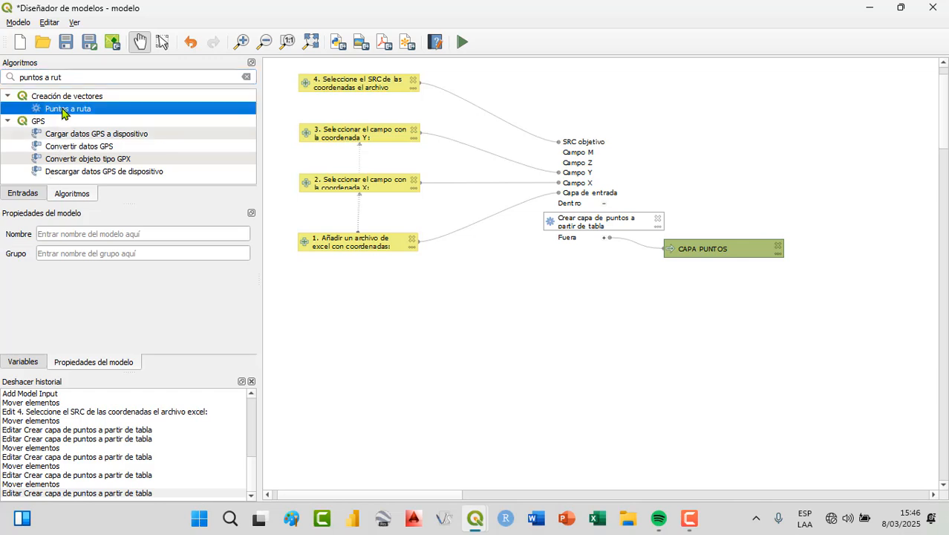
pyautogui.moveTo(64, 111); pyautogui.dragTo(586, 333)
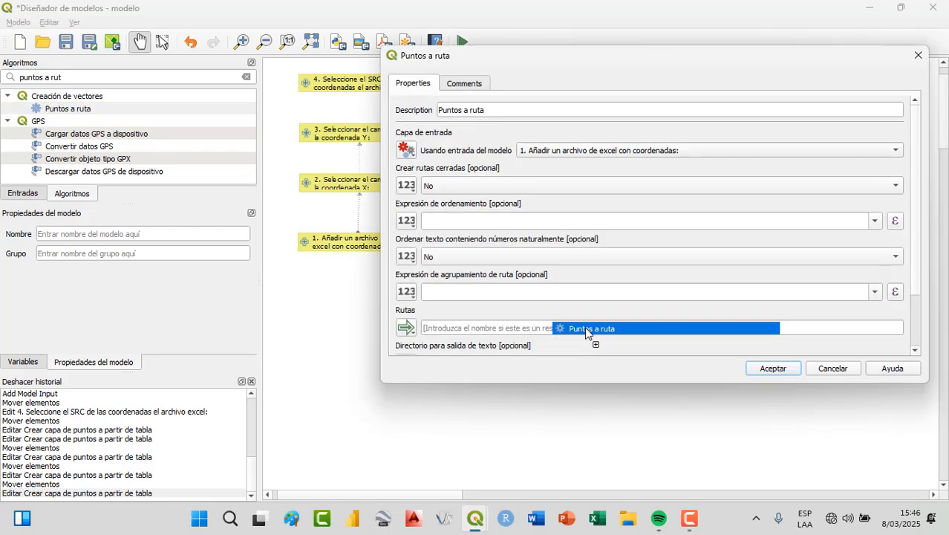
pyautogui.click(769, 368)
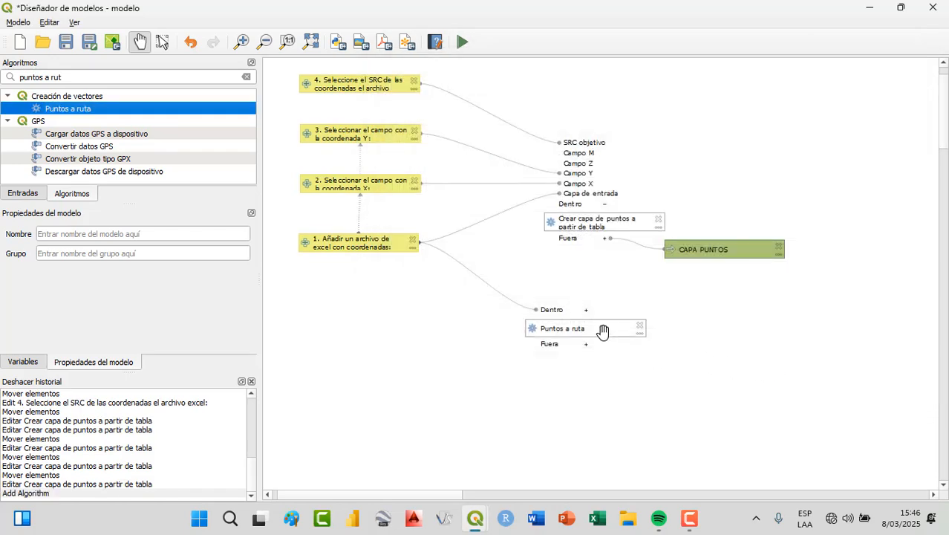
# Step: Reopen Puntos a ruta and set its input layer to the algorithm output "Puntos a partir de tabla" from "Crear capa de puntos a partir de tabla"
pyautogui.moveTo(604, 334)
pyautogui.mouseDown()
pyautogui.moveTo(623, 336)
pyautogui.moveTo(597, 337)
pyautogui.mouseUp()
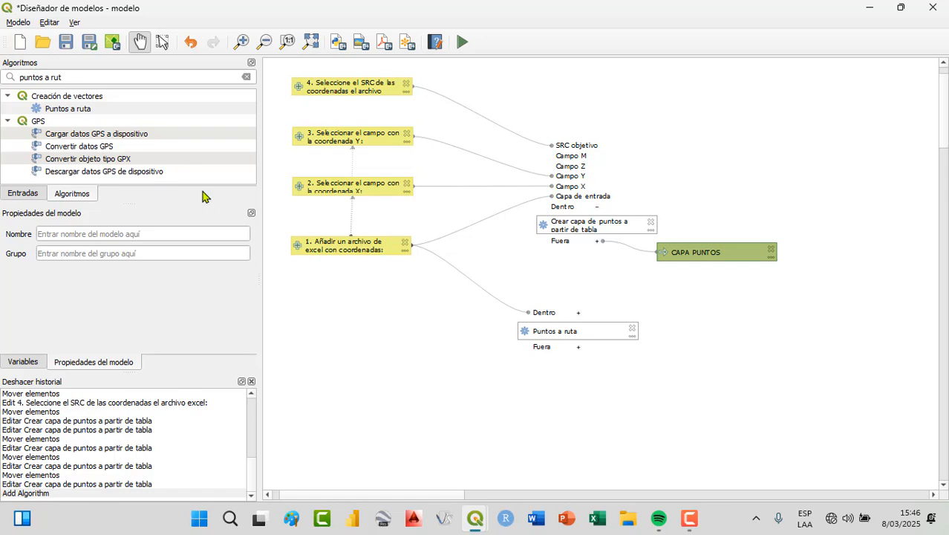
pyautogui.click(163, 45)
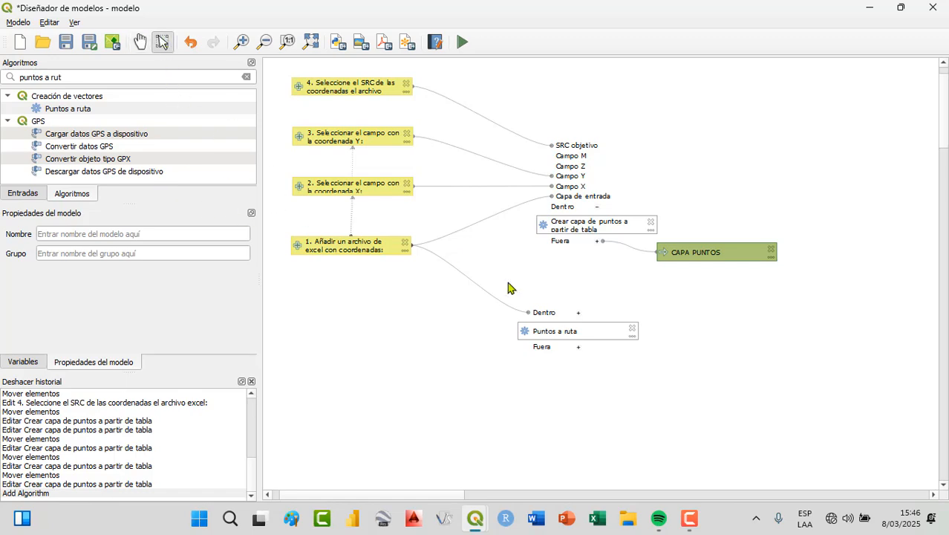
pyautogui.click(581, 331)
pyautogui.rightClick(580, 331)
pyautogui.click(614, 354)
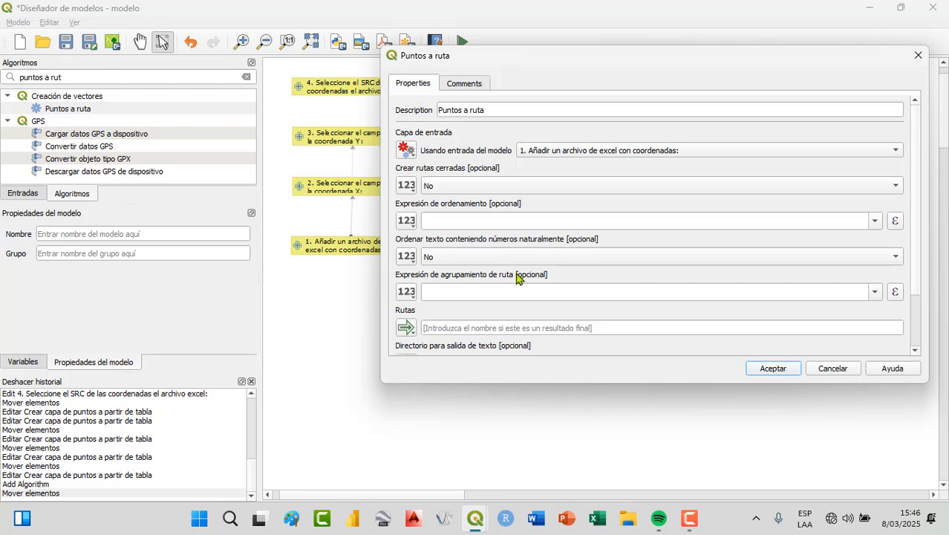
pyautogui.click(407, 151)
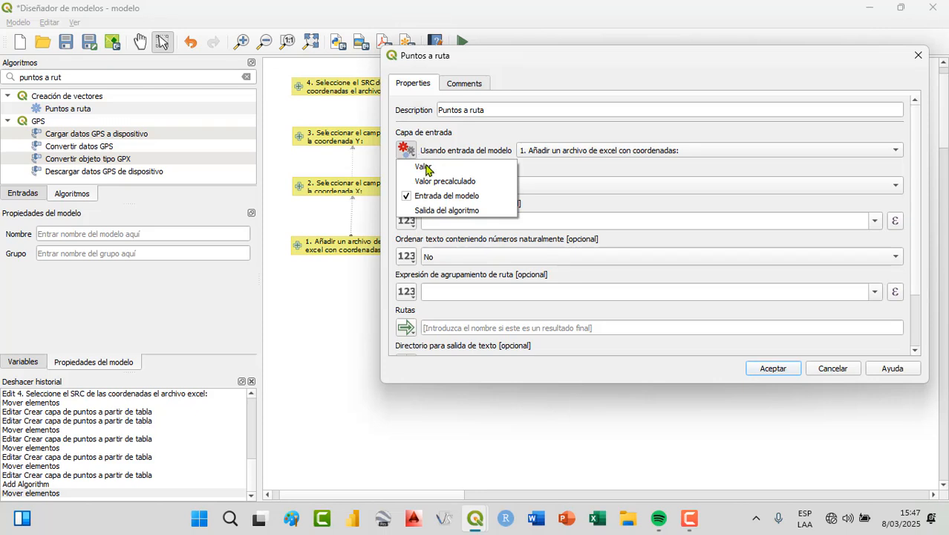
pyautogui.click(446, 210)
pyautogui.click(728, 151)
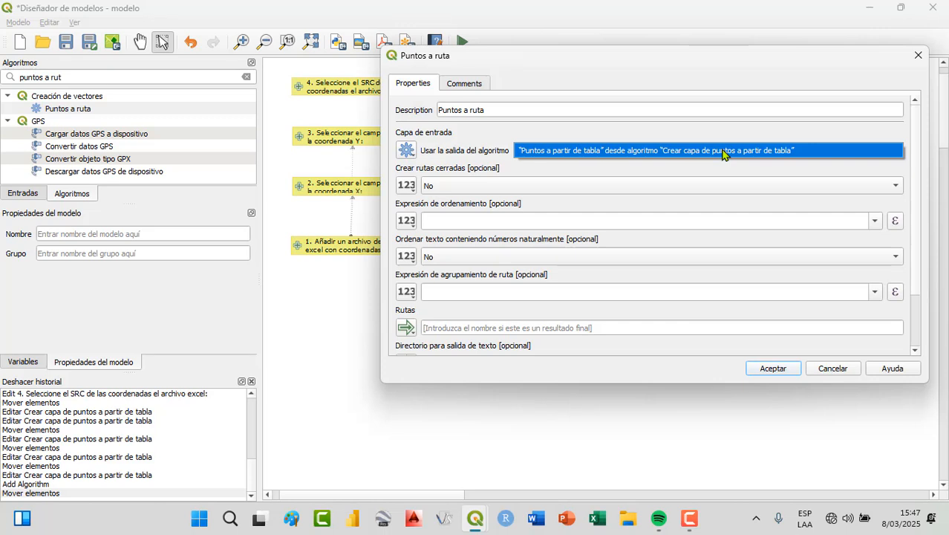
pyautogui.click(406, 151)
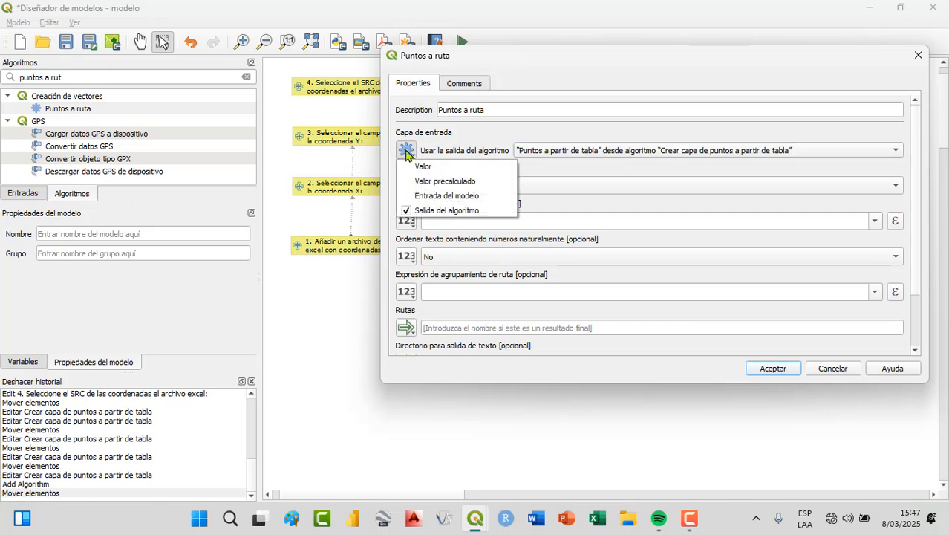
pyautogui.click(436, 212)
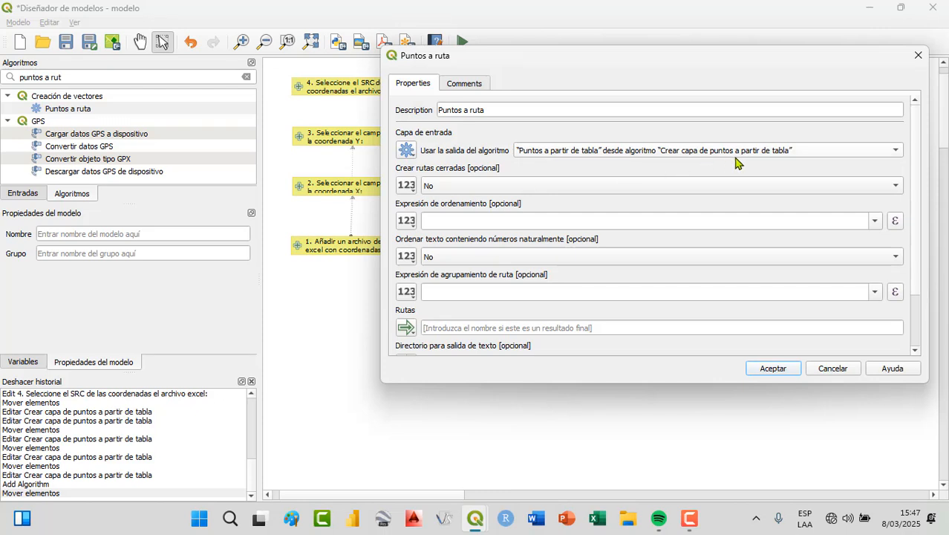
pyautogui.click(409, 154)
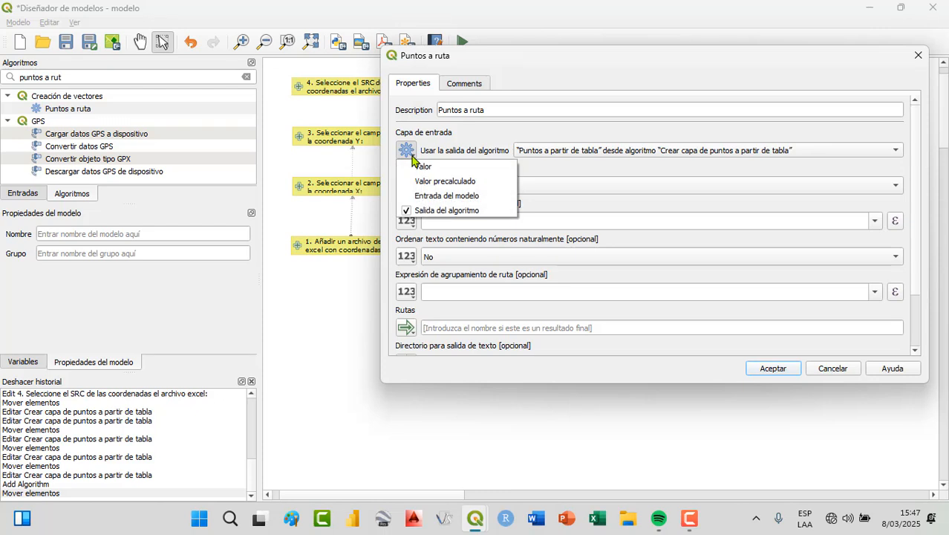
pyautogui.click(410, 152)
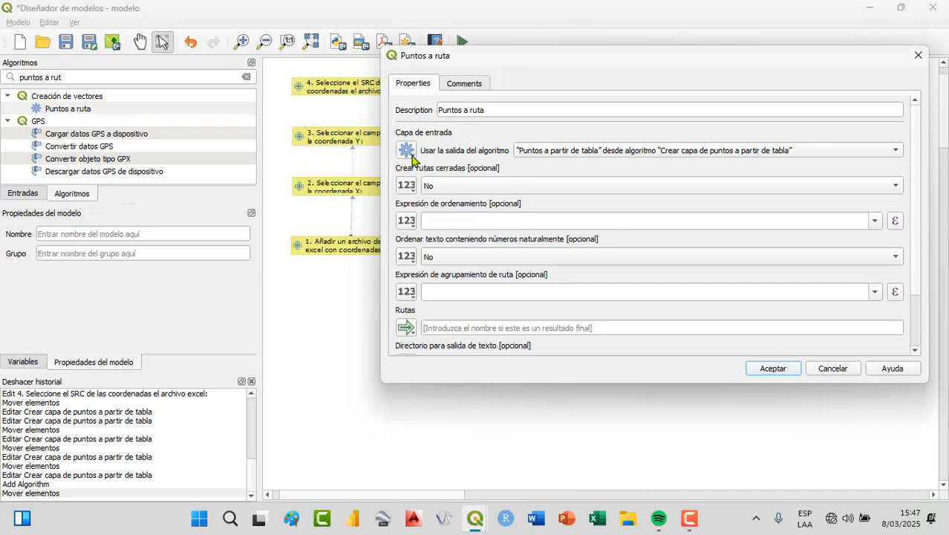
# Step: Set Crear rutas cerradas to Sí, leave the ordering and grouping expressions empty, and accept the Puntos a ruta settings
pyautogui.click(458, 186)
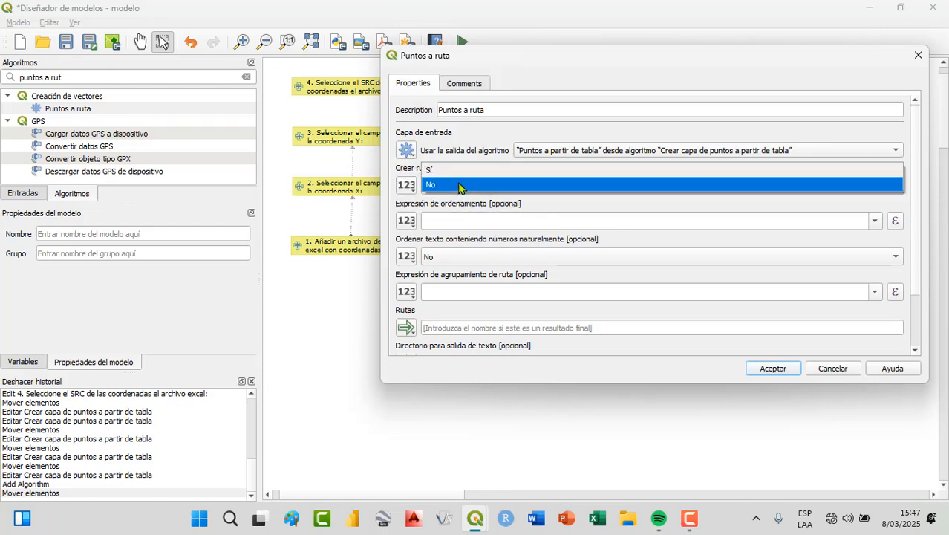
pyautogui.click(458, 171)
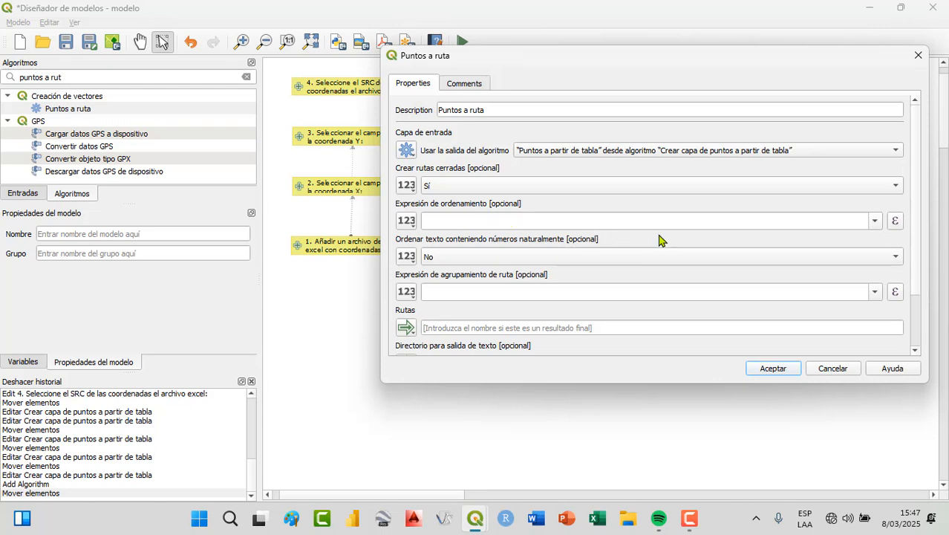
pyautogui.click(881, 220)
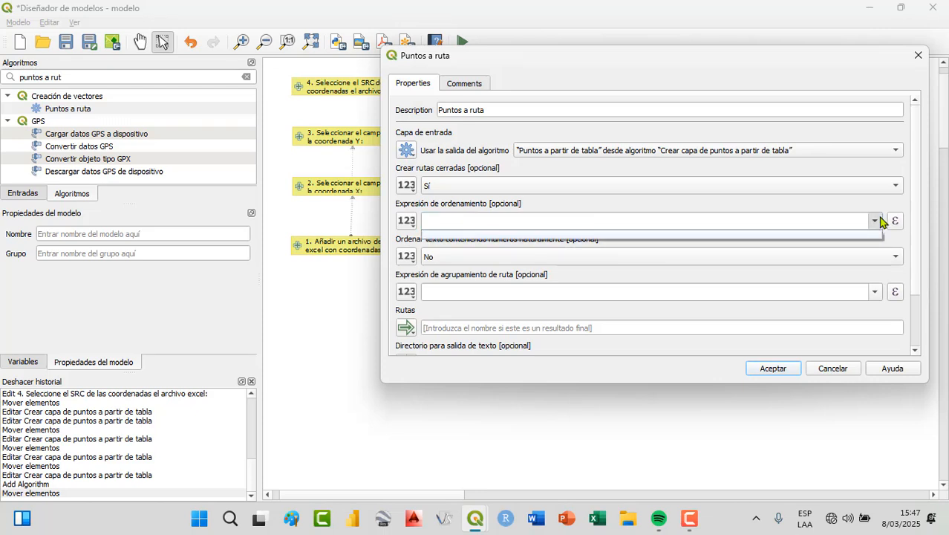
pyautogui.click(881, 221)
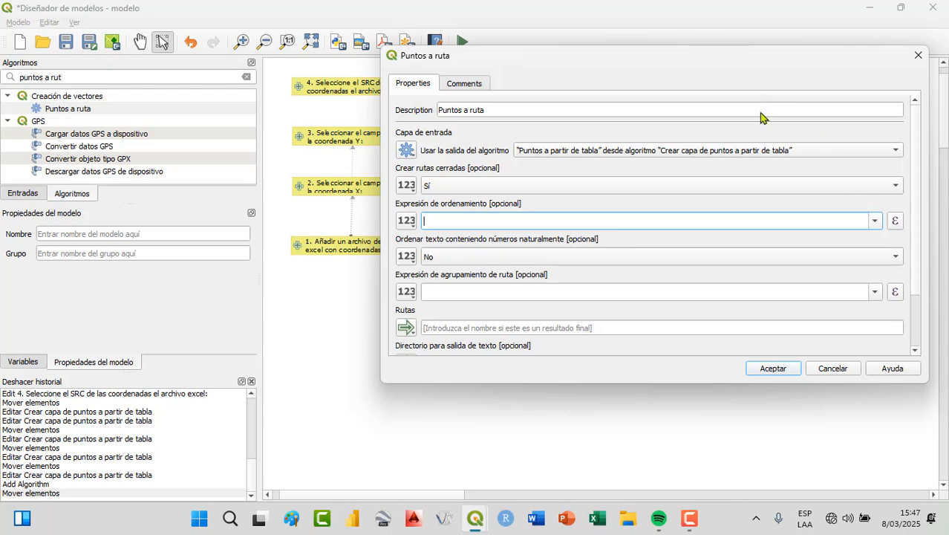
pyautogui.click(407, 222)
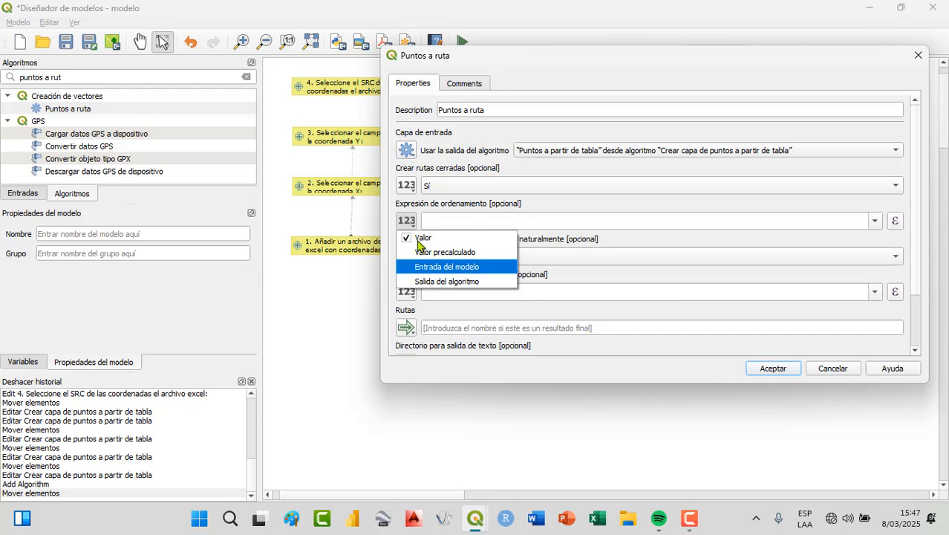
pyautogui.click(467, 222)
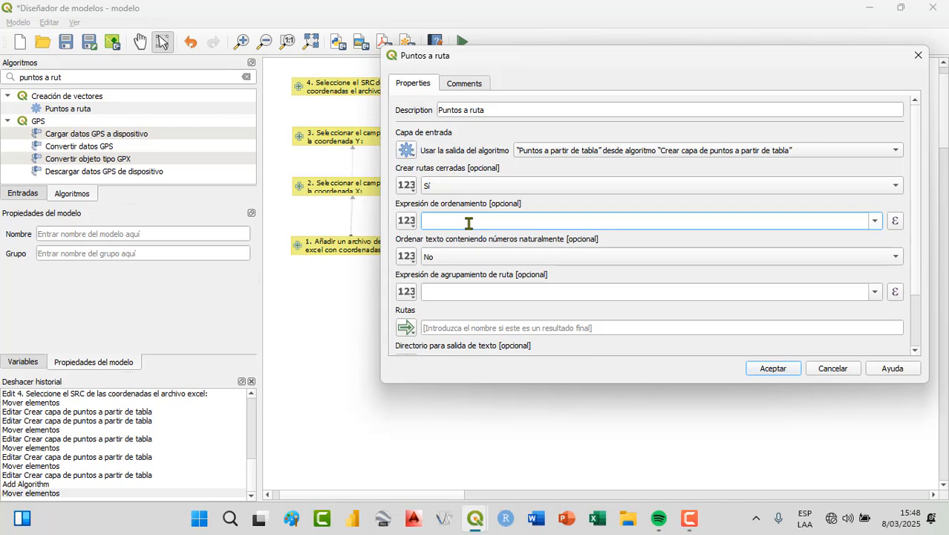
pyautogui.click(458, 291)
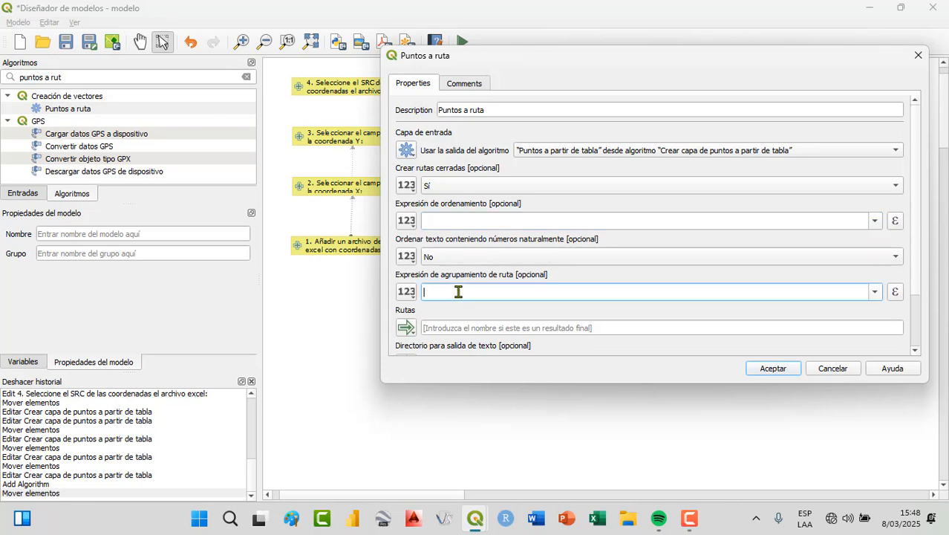
pyautogui.click(781, 371)
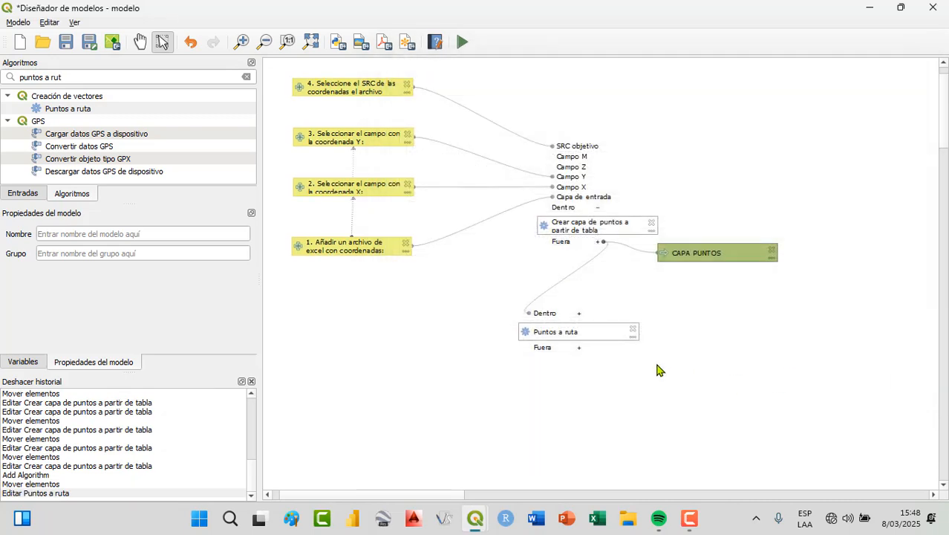
# Step: Expand the inputs of the Puntos a ruta block and reposition it below the CAPA PUNTOS output
pyautogui.click(594, 338)
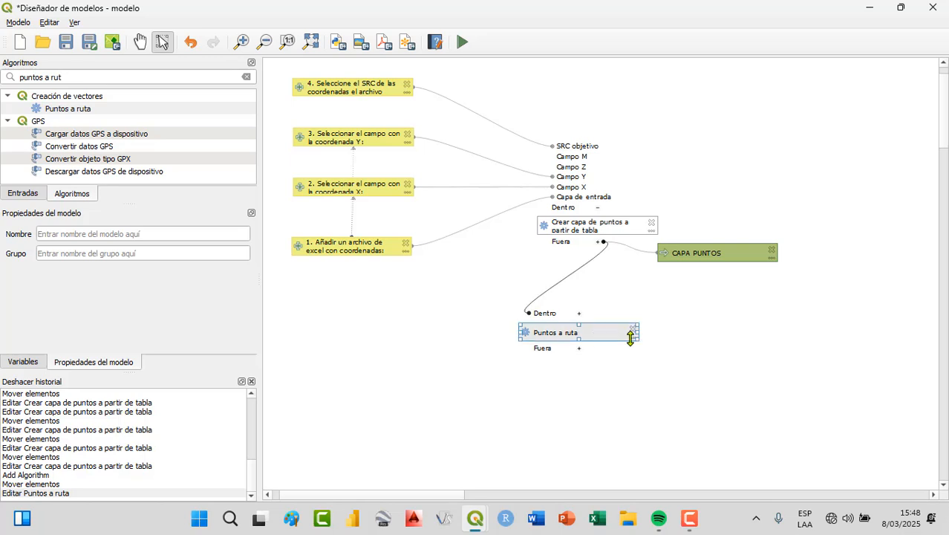
pyautogui.click(578, 313)
pyautogui.moveTo(575, 332); pyautogui.dragTo(631, 375)
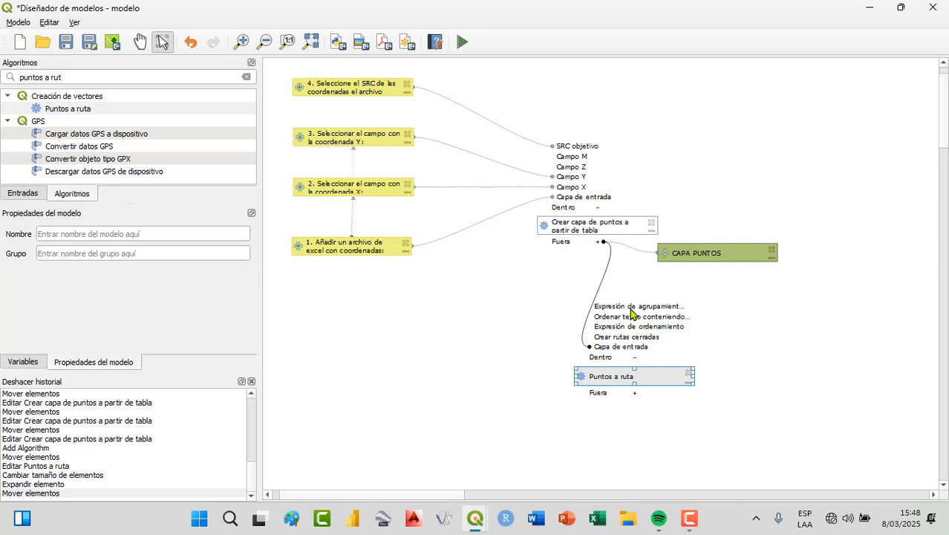
pyautogui.moveTo(650, 372); pyautogui.dragTo(635, 355)
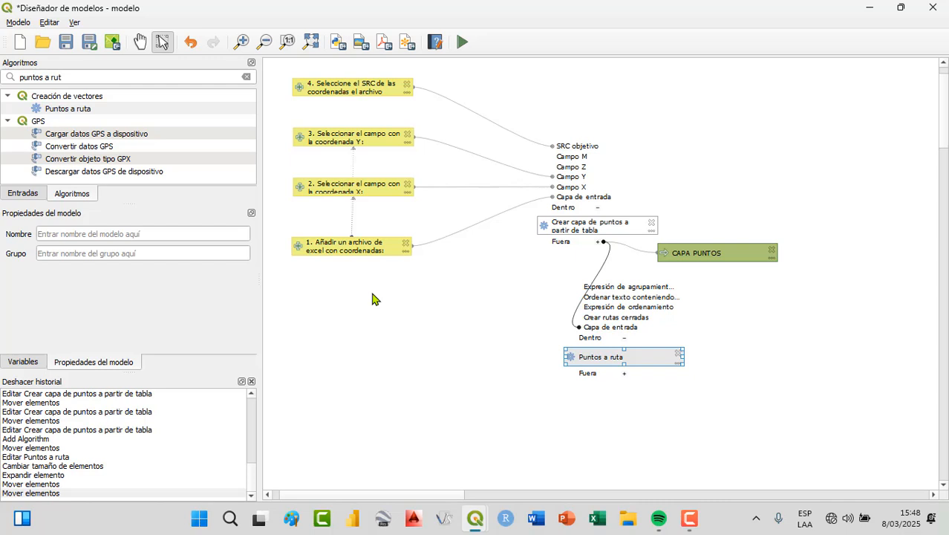
# Step: Add an Expresión input below the Excel file input and describe it as "5. Defina el criterio de ordenamiento (vértices):"
pyautogui.click(23, 193)
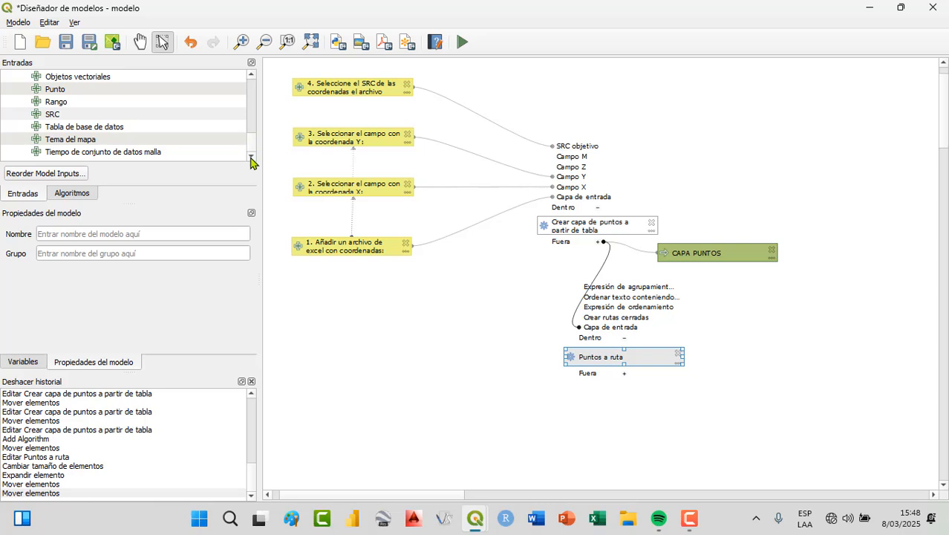
pyautogui.scroll(3, 252, 134)
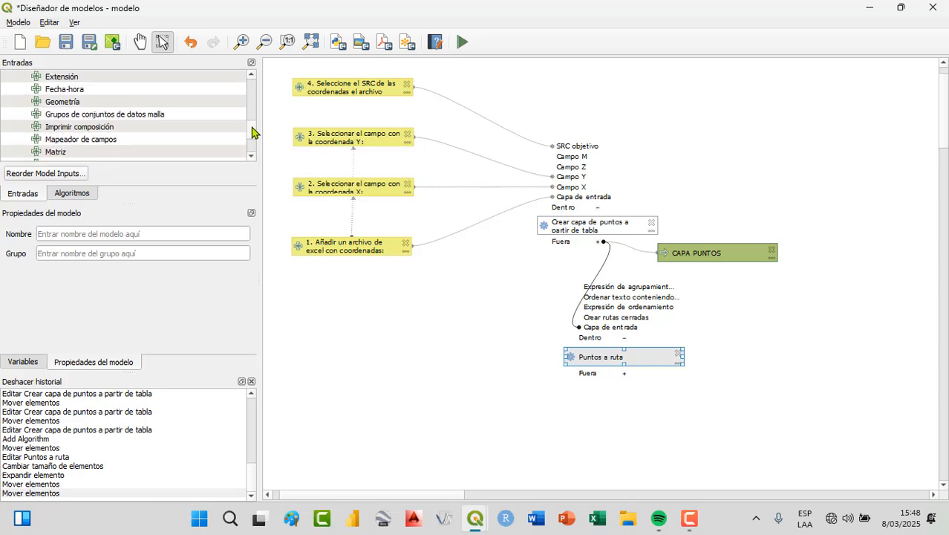
pyautogui.scroll(1, 252, 131)
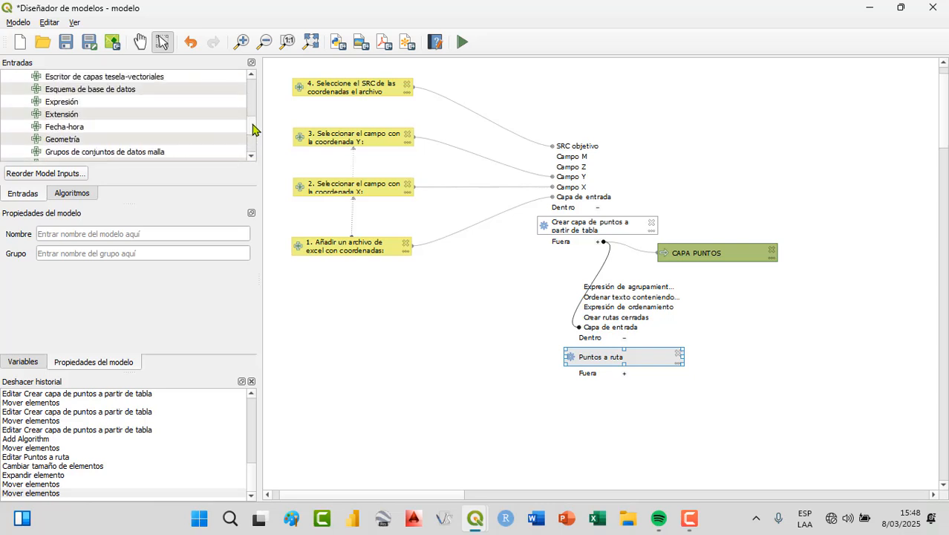
pyautogui.click(81, 103)
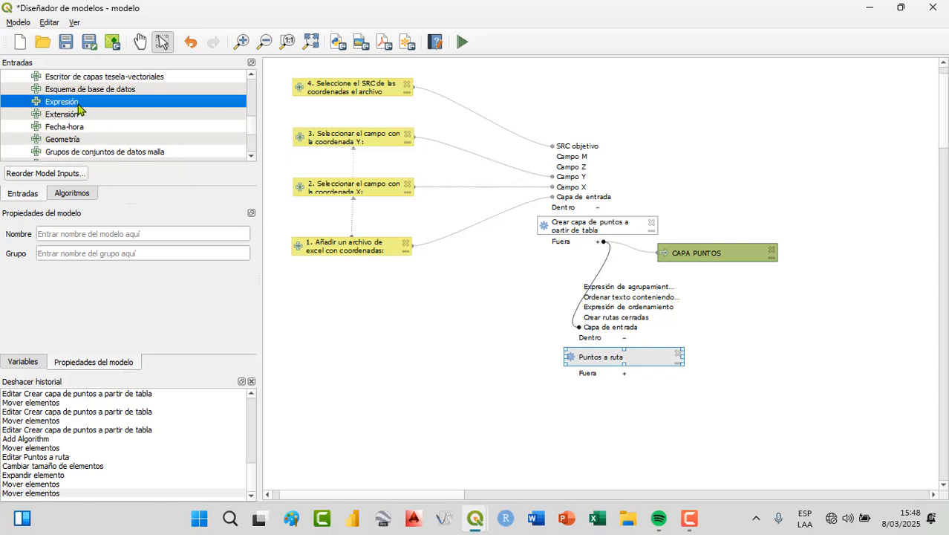
pyautogui.moveTo(80, 104); pyautogui.dragTo(334, 325)
pyautogui.moveTo(787, 143); pyautogui.dragTo(716, 126)
pyautogui.click(686, 186)
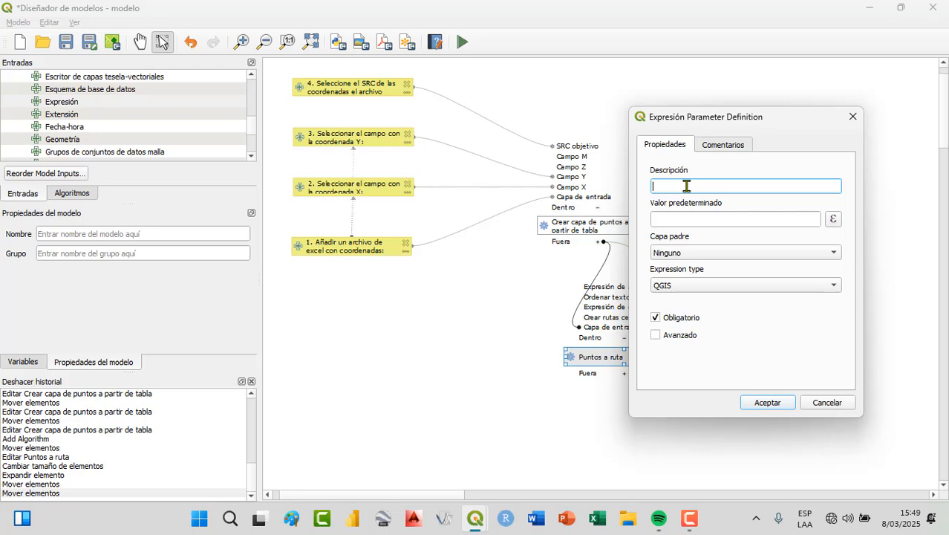
pyautogui.write('5. Defina el criterior')
pyautogui.press('BackSpace')
pyautogui.write('de ordenamiento (vér')
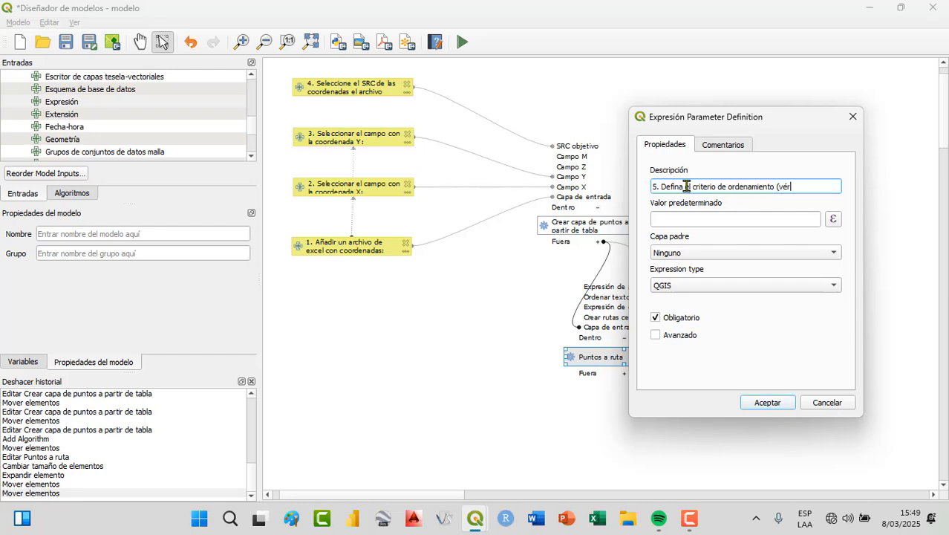
pyautogui.write('tices):')
# Step: Set the ordering expression's parent layer to "1. Añadir un archivo de excel con coordenadas:", accept it, and align its block below input 1
pyautogui.click(788, 256)
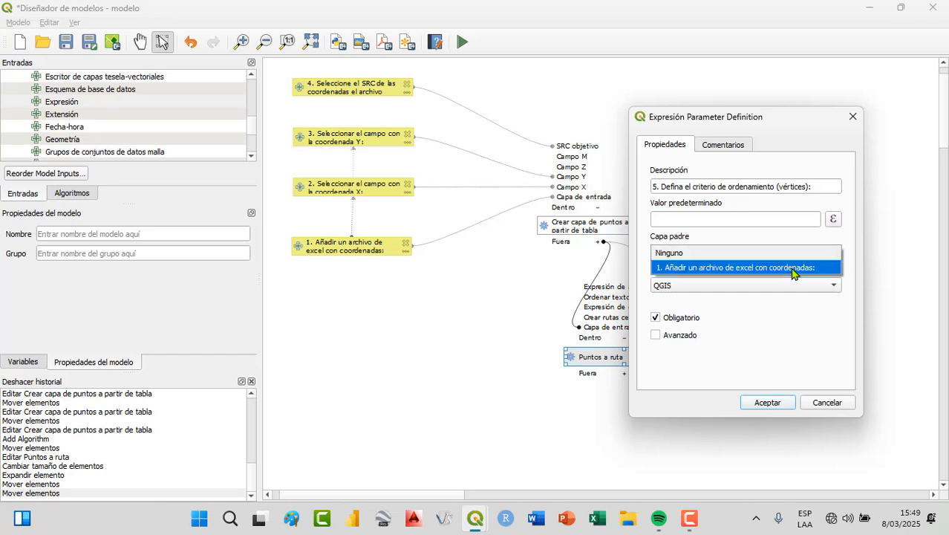
pyautogui.click(792, 268)
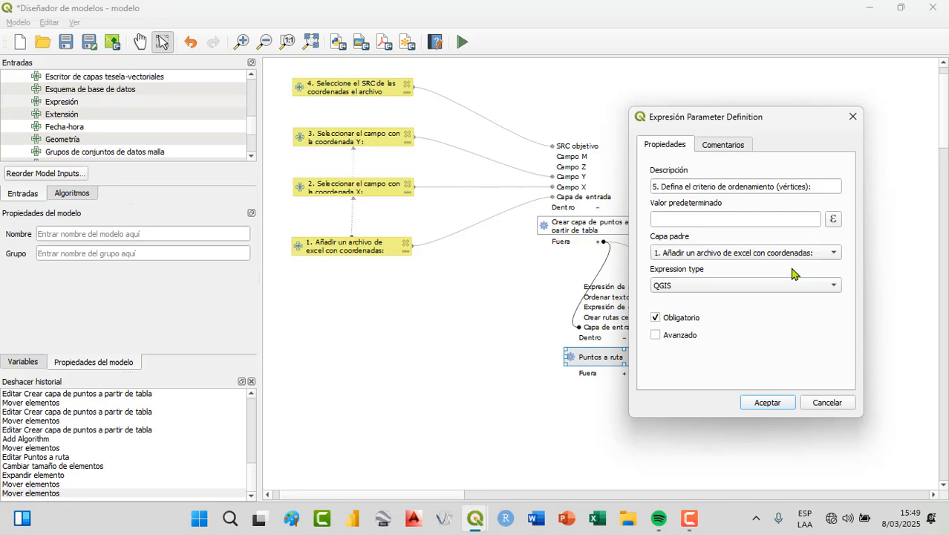
pyautogui.click(657, 319)
pyautogui.click(715, 252)
pyautogui.click(717, 253)
pyautogui.click(656, 318)
pyautogui.click(768, 403)
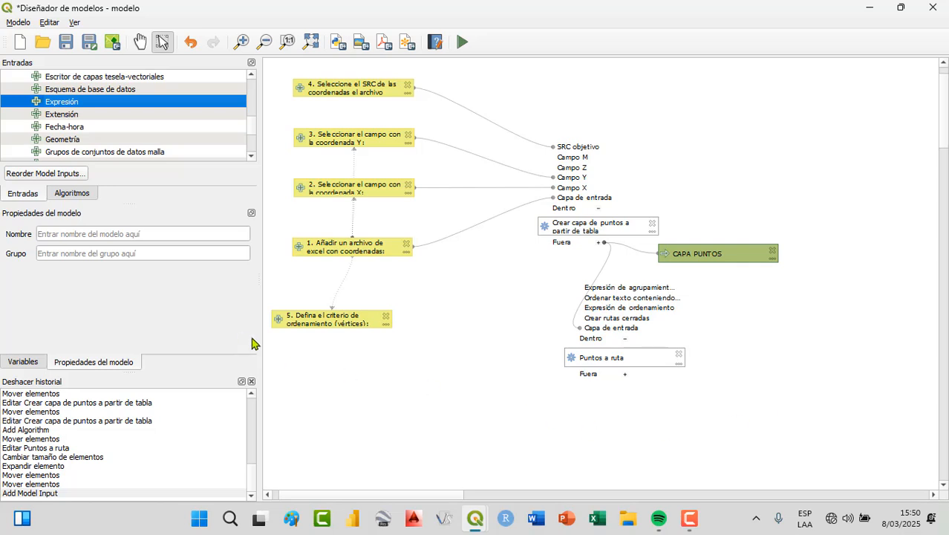
pyautogui.moveTo(305, 325); pyautogui.dragTo(343, 323)
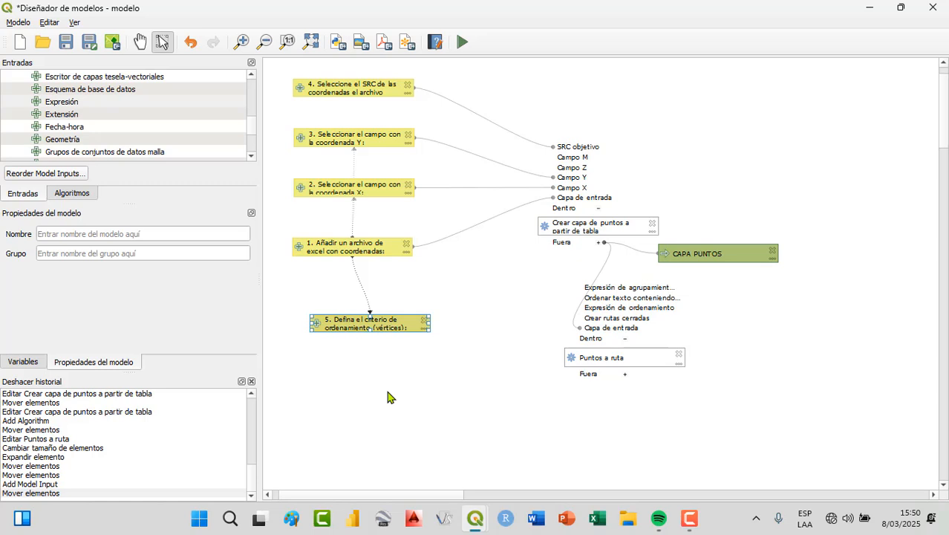
# Step: Add another Expresión input below input 5 and describe it as "6. Defina el criterio de agrupamiento (polígonos):"
pyautogui.click(83, 117)
pyautogui.moveTo(83, 119); pyautogui.dragTo(112, 123)
pyautogui.click(90, 108)
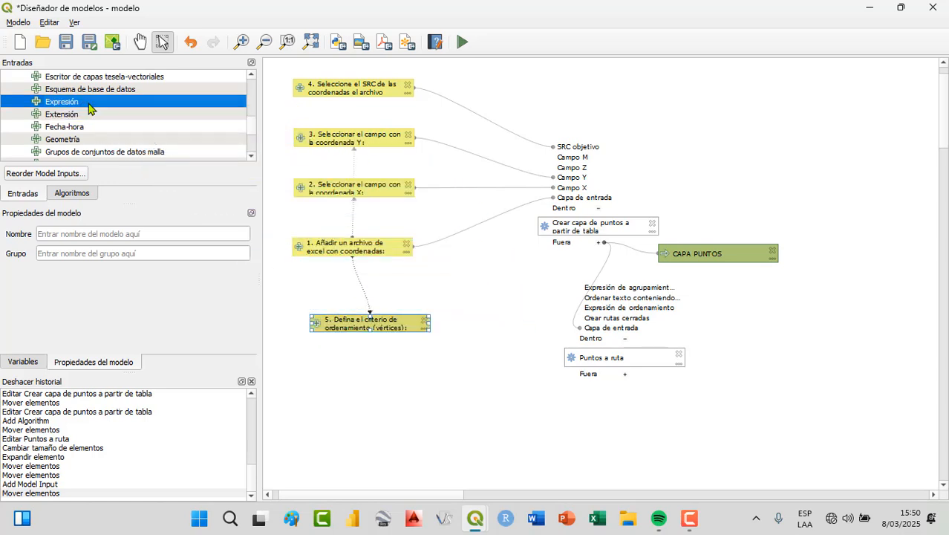
pyautogui.moveTo(89, 109); pyautogui.dragTo(363, 365)
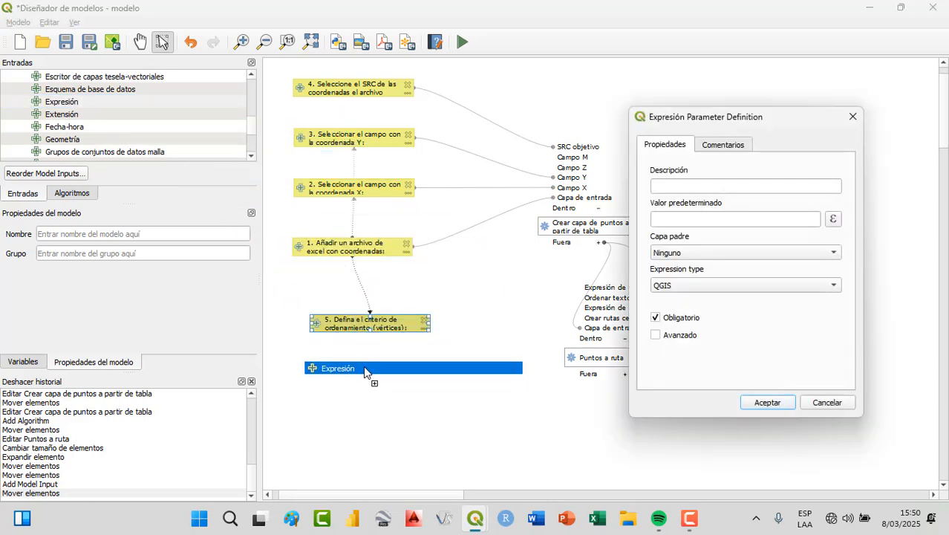
pyautogui.click(714, 188)
pyautogui.write('6. ')
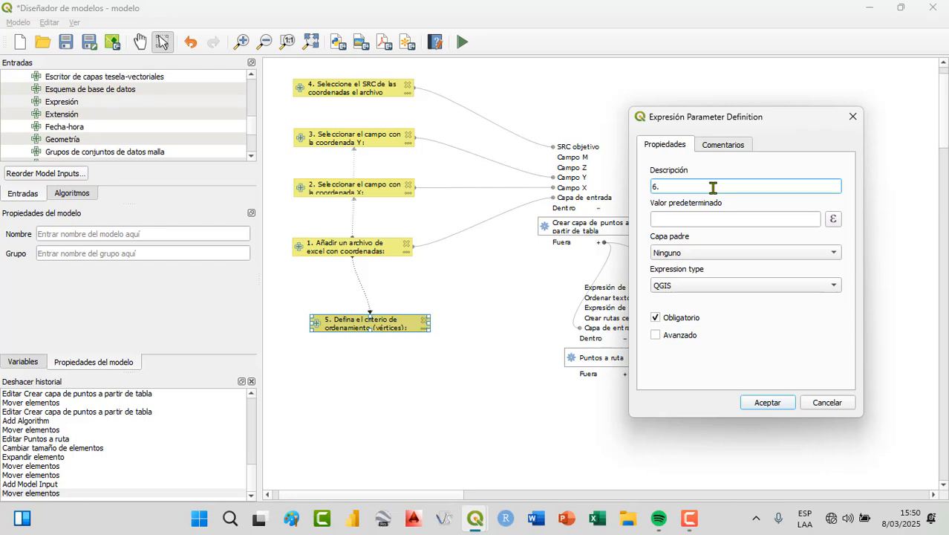
pyautogui.write('Defina el criterio de ag')
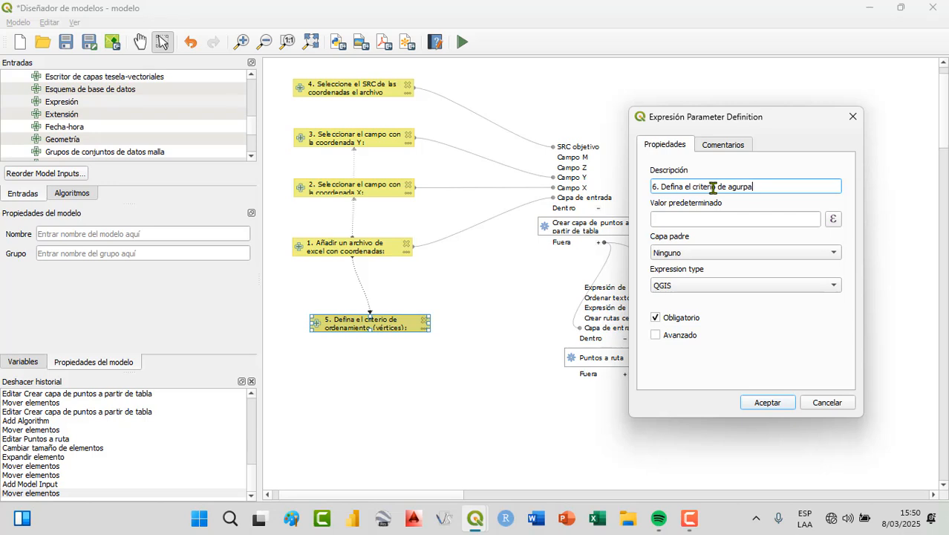
pyautogui.write('rupamiento (polígonos(')
pyautogui.press('BackSpace')
pyautogui.write('):')
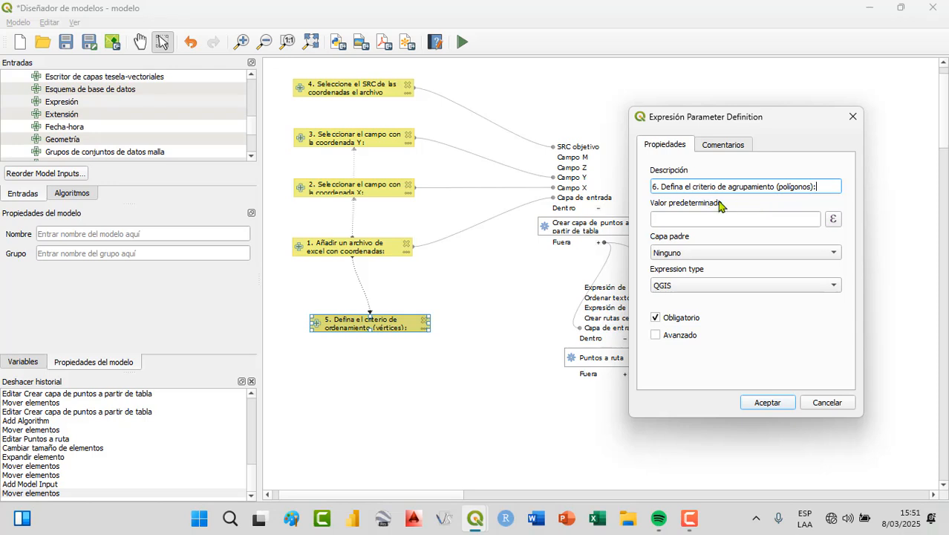
# Step: Give the grouping expression the parent layer "1. Añadir un archivo de excel con coordenadas:", make it non-mandatory, accept it, and position its block below input 5
pyautogui.click(732, 252)
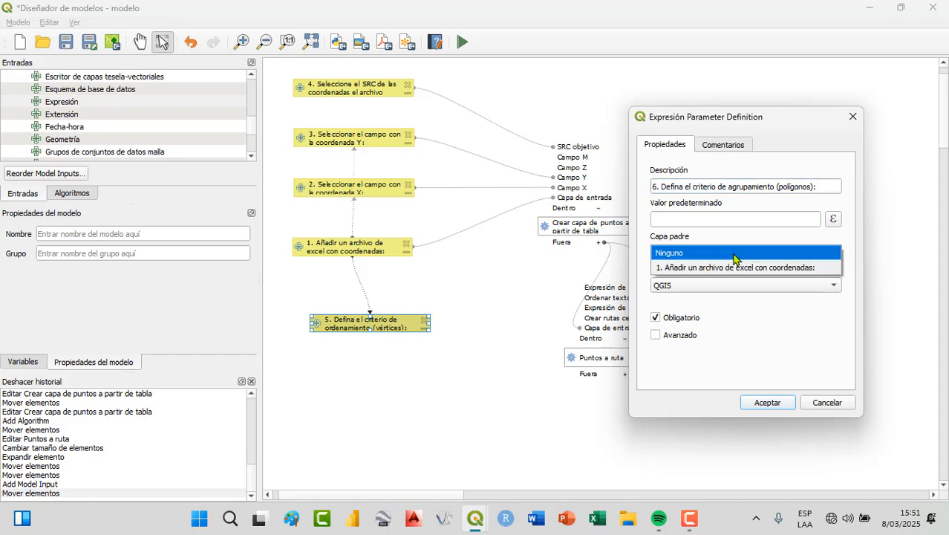
pyautogui.click(747, 271)
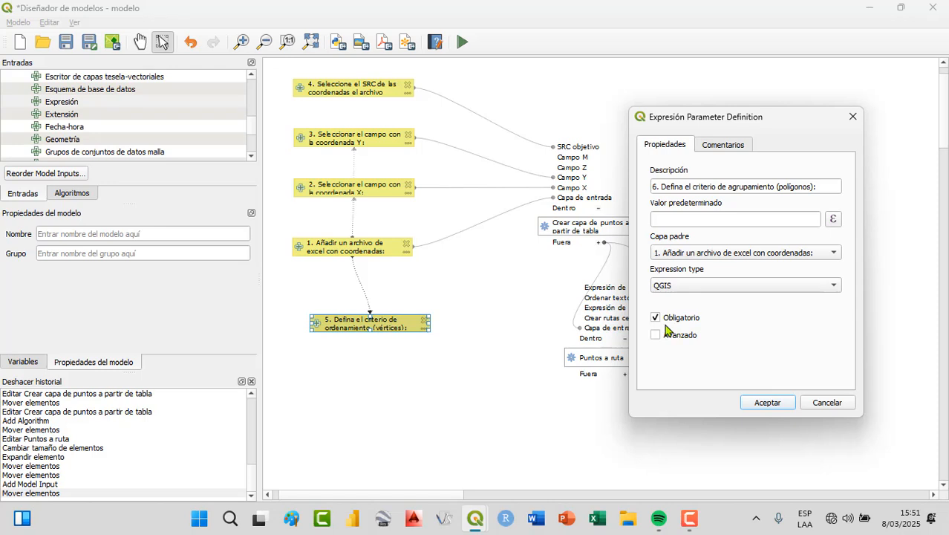
pyautogui.click(655, 318)
pyautogui.click(767, 403)
pyautogui.moveTo(365, 365); pyautogui.dragTo(366, 381)
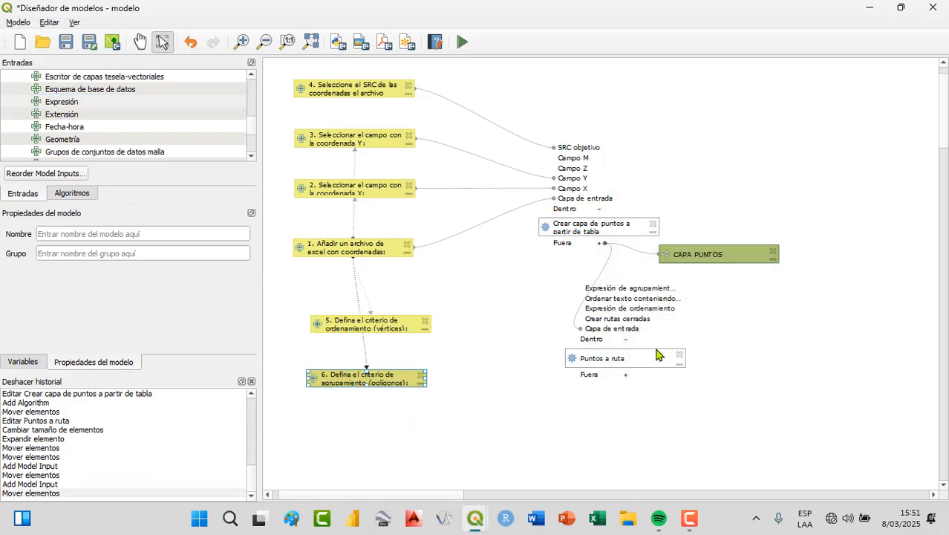
pyautogui.click(629, 359)
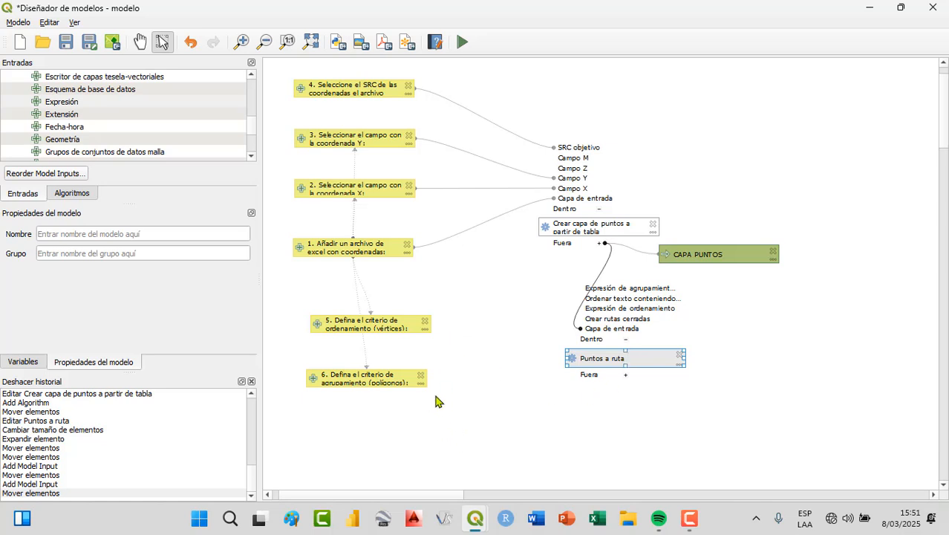
pyautogui.click(401, 325)
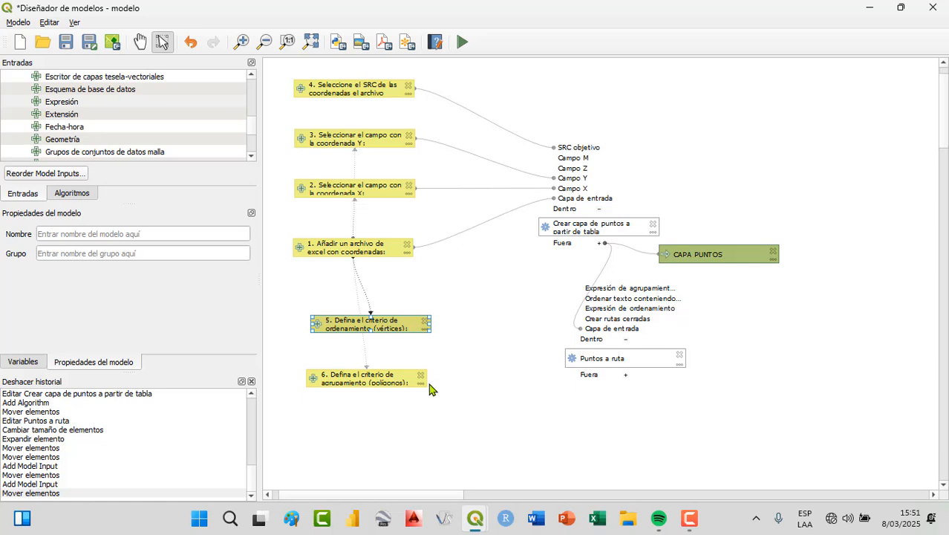
pyautogui.click(391, 382)
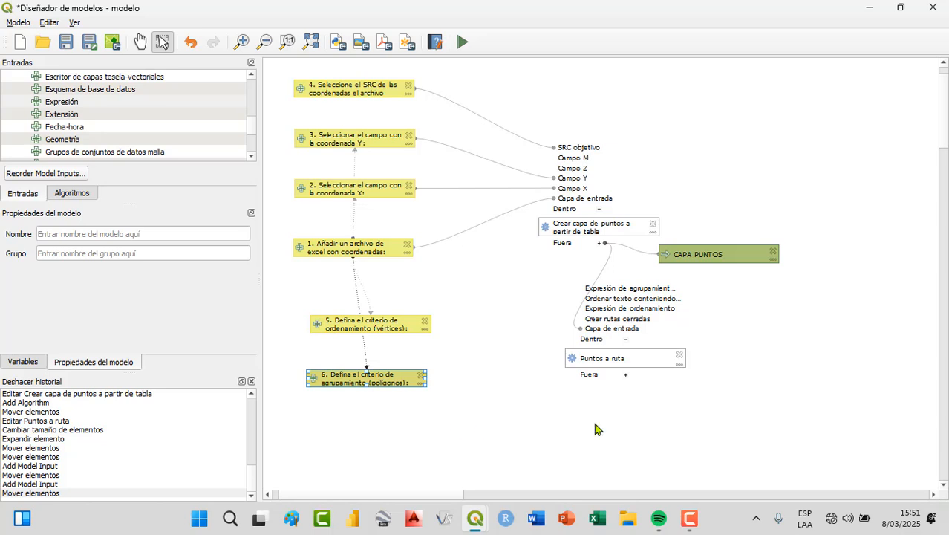
# Step: Edit Puntos a ruta and set Expresión de ordenamiento to the model input "5. Defina el criterio de ordenamiento (vértices):"
pyautogui.click(626, 358)
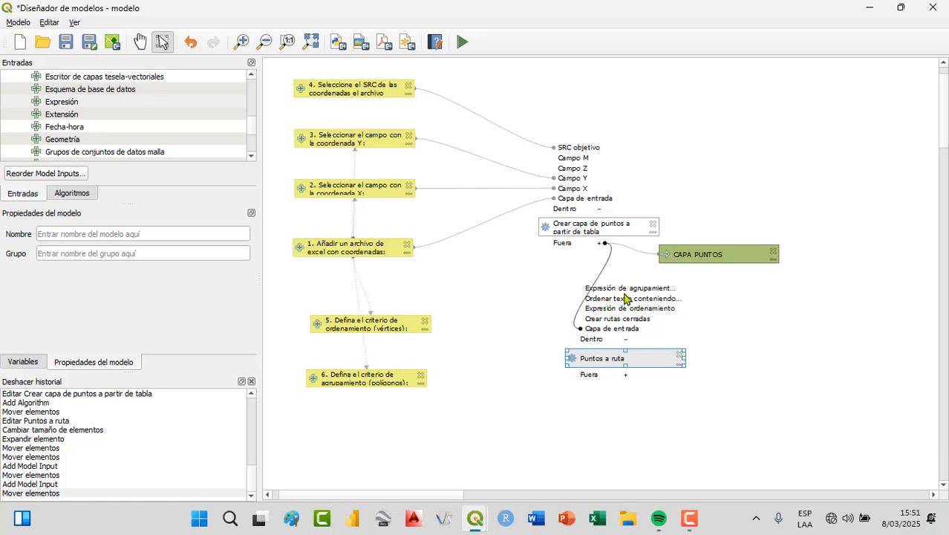
pyautogui.rightClick(635, 358)
pyautogui.click(659, 379)
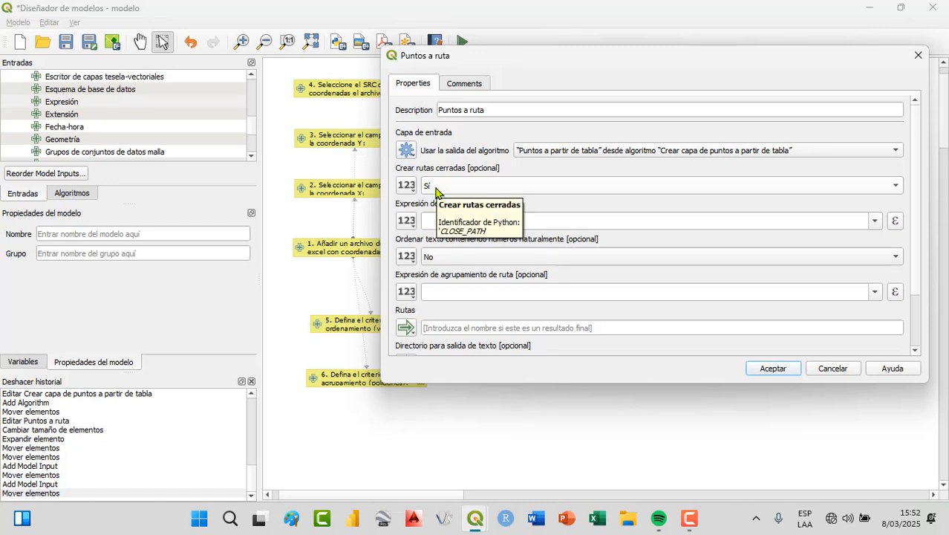
pyautogui.click(408, 222)
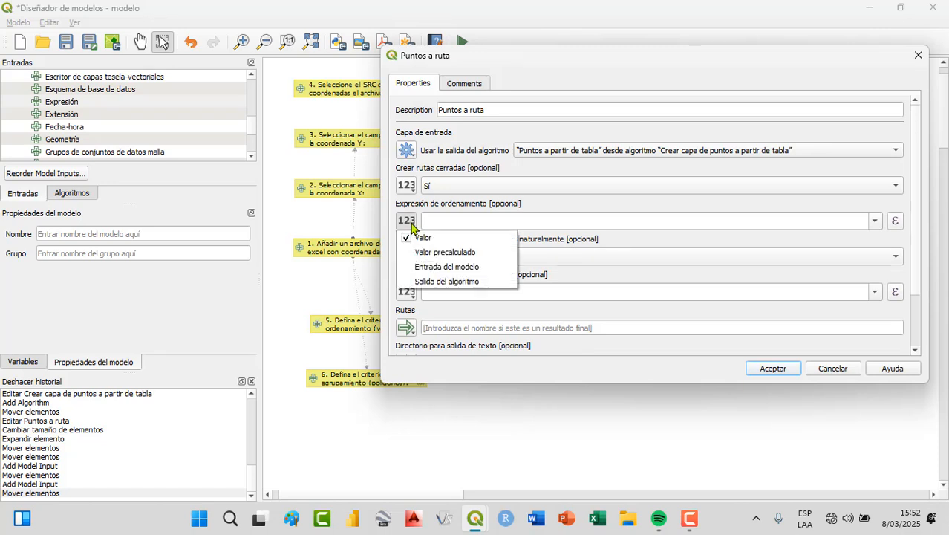
pyautogui.click(427, 267)
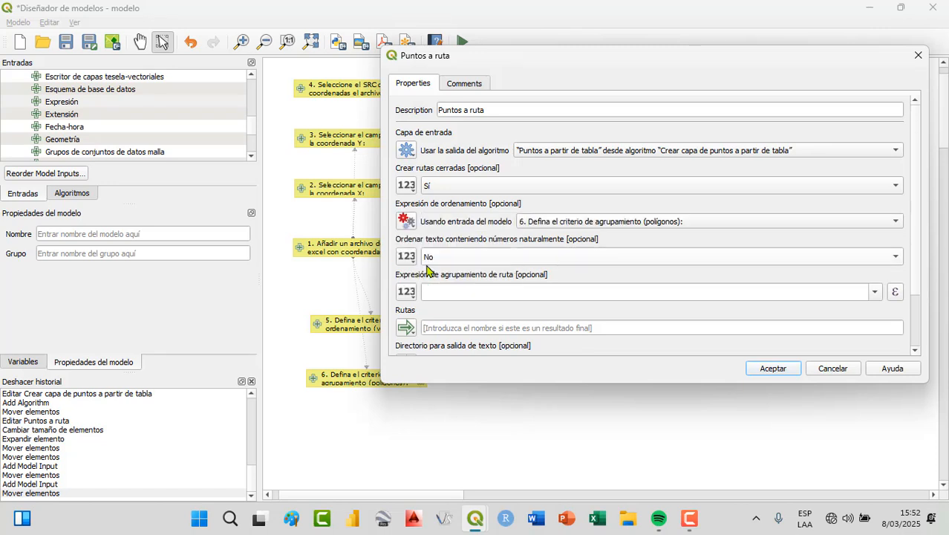
pyautogui.click(724, 225)
pyautogui.click(719, 237)
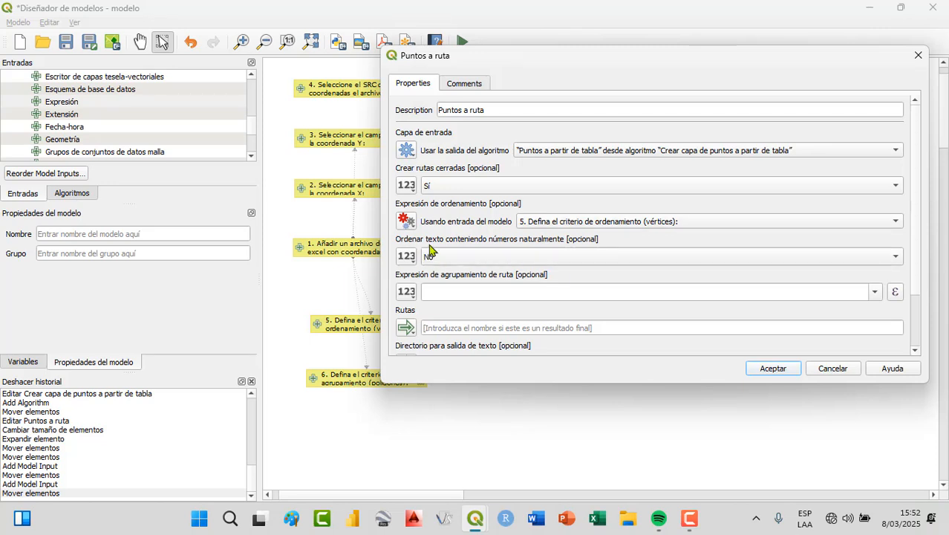
# Step: Set Expresión de agrupamiento de ruta to the model input "6. Defina el criterio de agrupamiento (polígonos):"
pyautogui.click(406, 294)
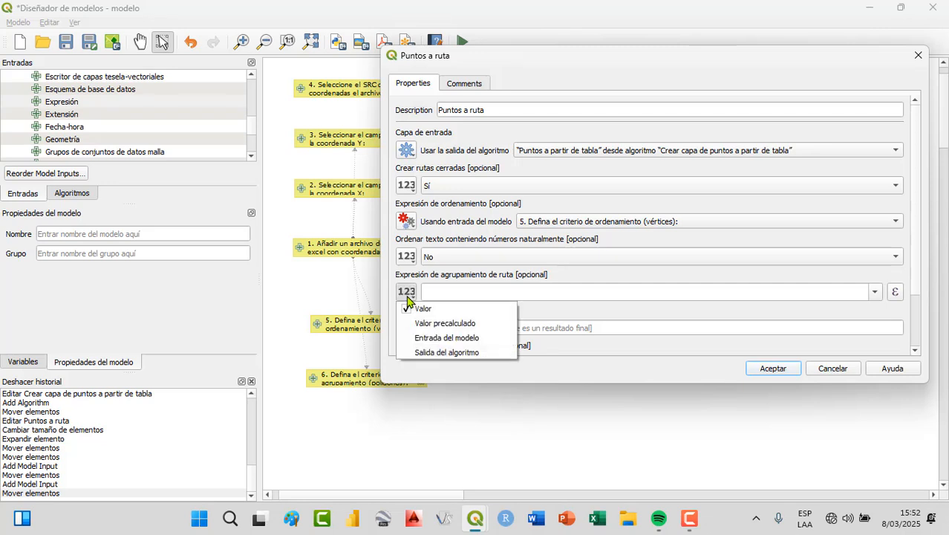
pyautogui.click(436, 341)
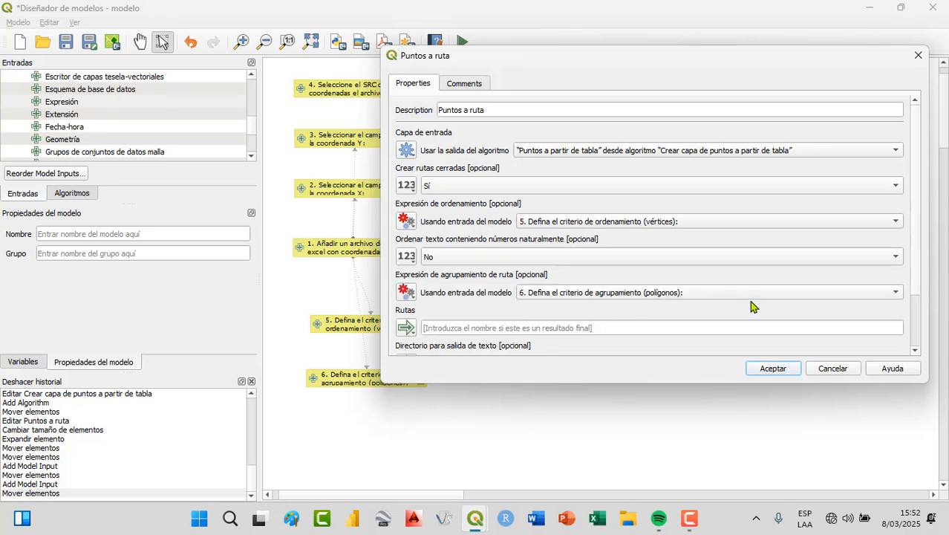
pyautogui.click(751, 298)
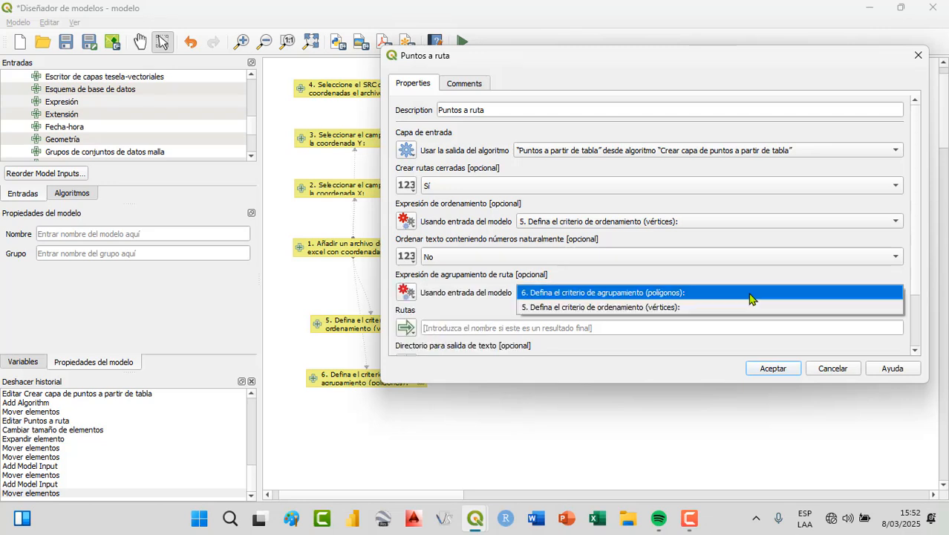
pyautogui.click(600, 293)
# Step: Name the Rutas output "capa de lineas", accept the Puntos a ruta settings, and reduce the height of the new output block
pyautogui.click(484, 327)
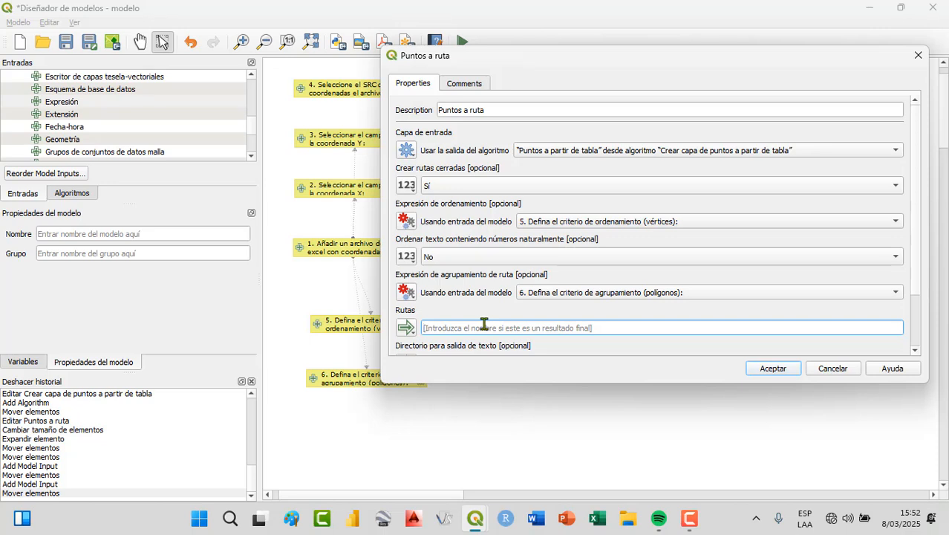
pyautogui.write('capa de lineas')
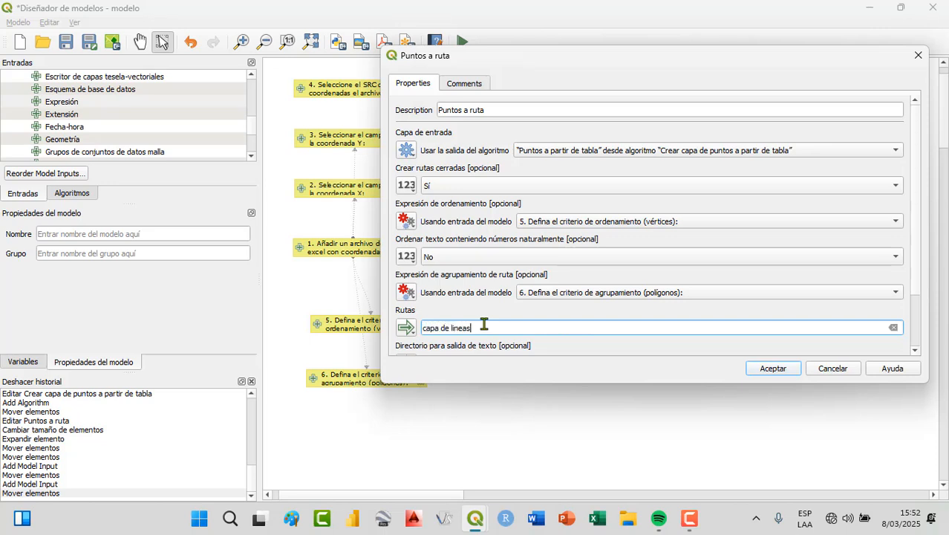
pyautogui.click(774, 375)
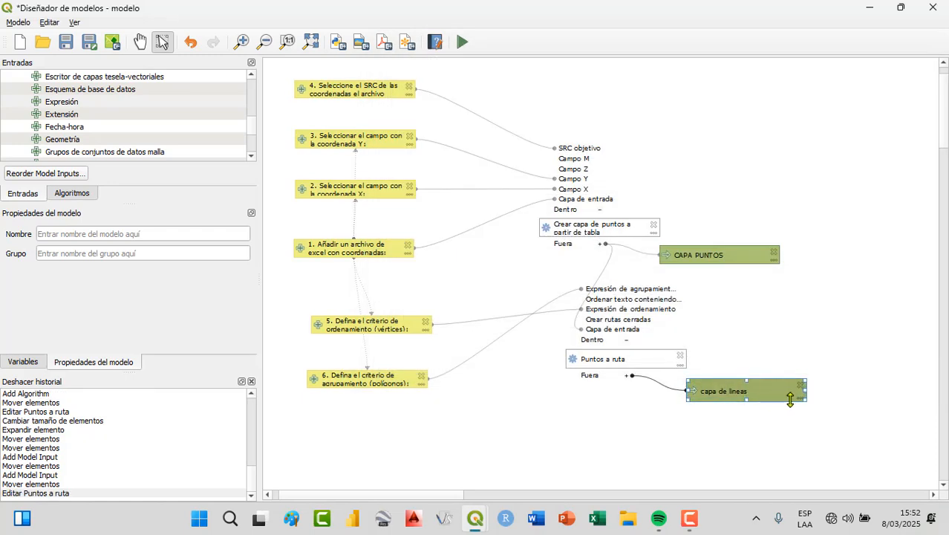
pyautogui.click(793, 384)
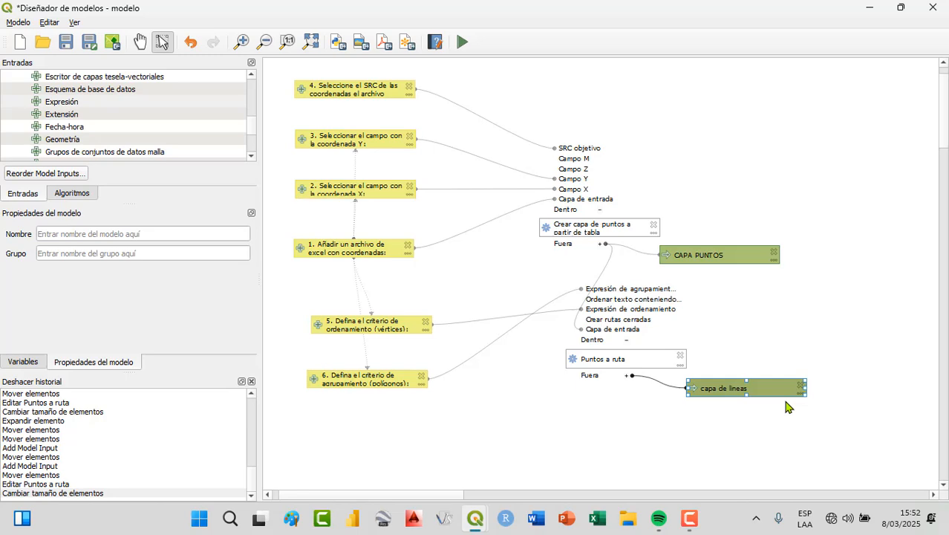
# Step: Reopen the Puntos a ruta settings and examine the sources of the input layer and the ordering expression
pyautogui.click(631, 359)
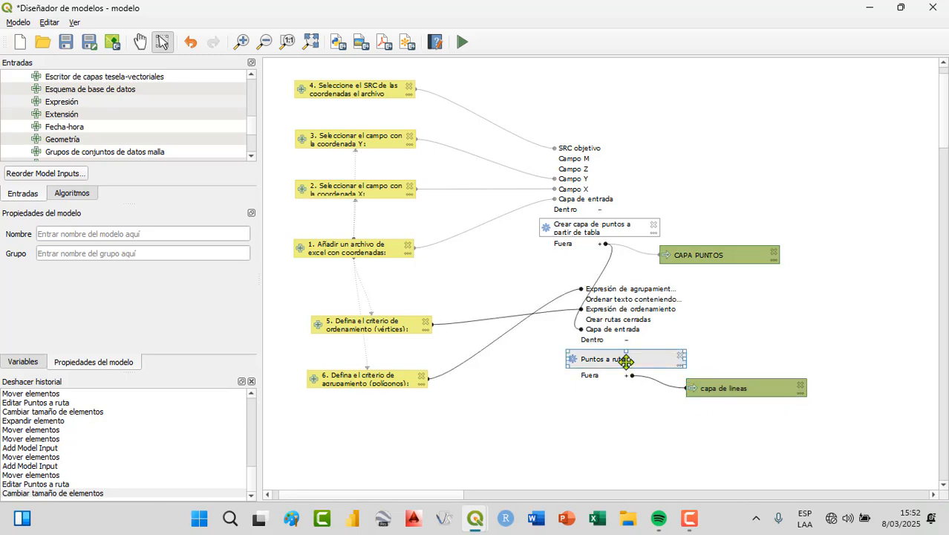
pyautogui.rightClick(628, 363)
pyautogui.click(652, 384)
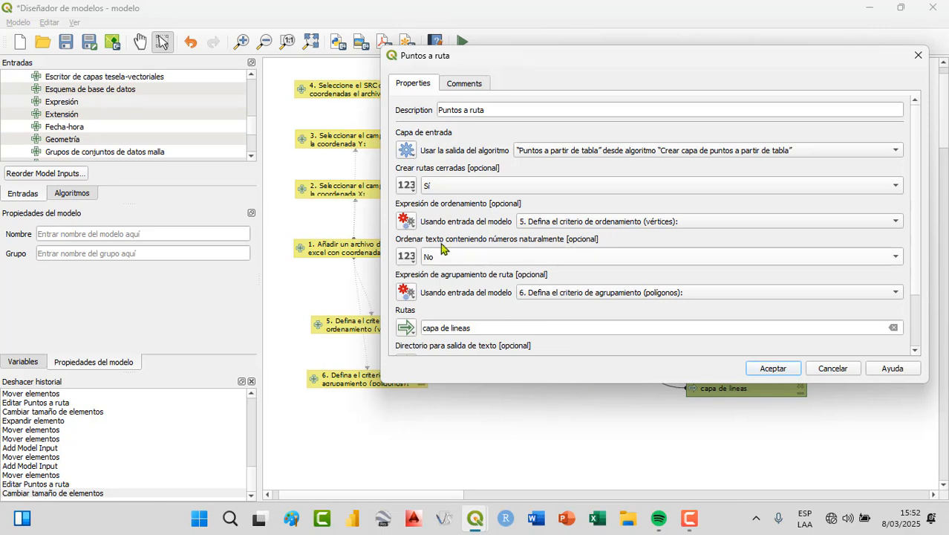
pyautogui.click(402, 152)
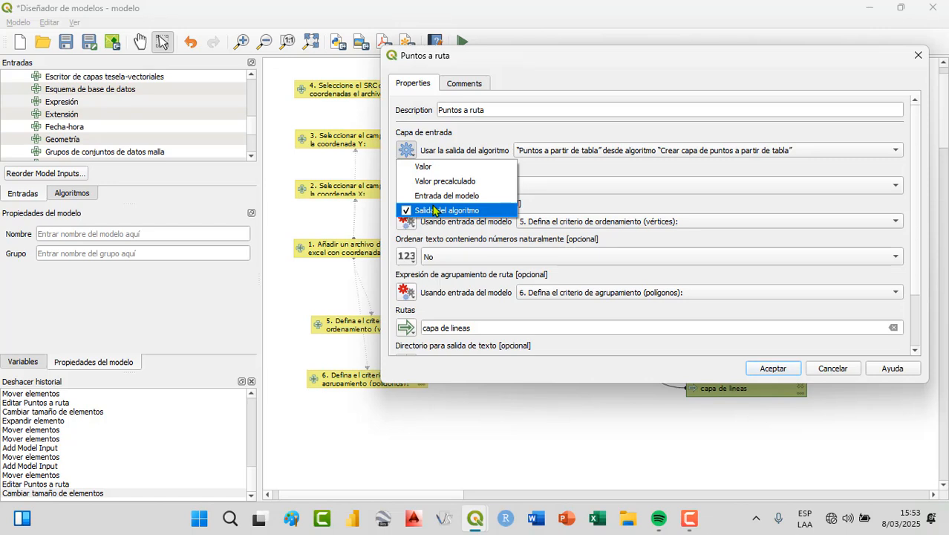
pyautogui.click(619, 166)
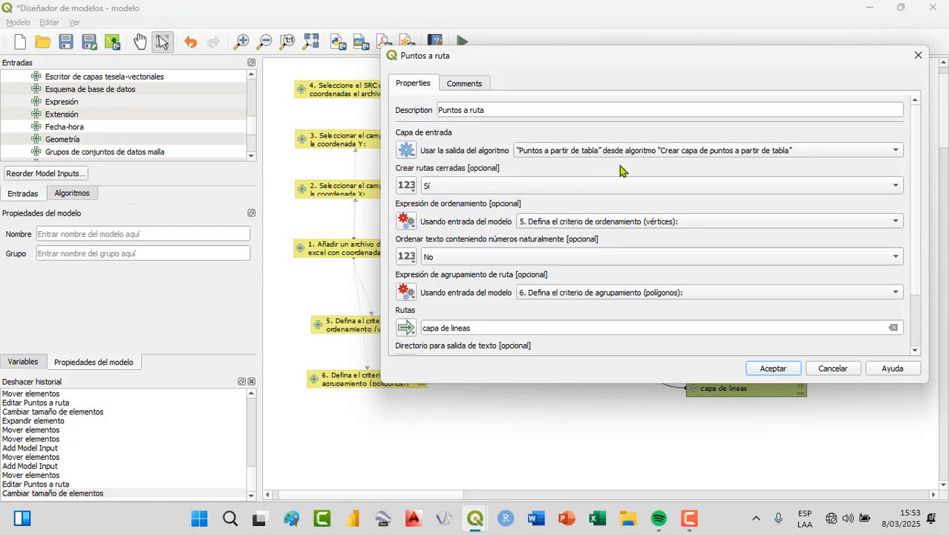
pyautogui.click(413, 227)
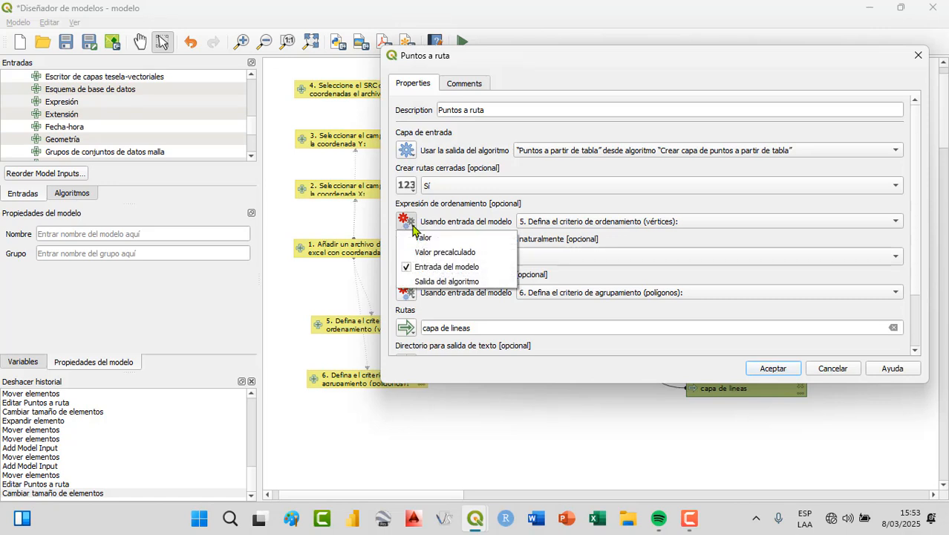
pyautogui.click(579, 226)
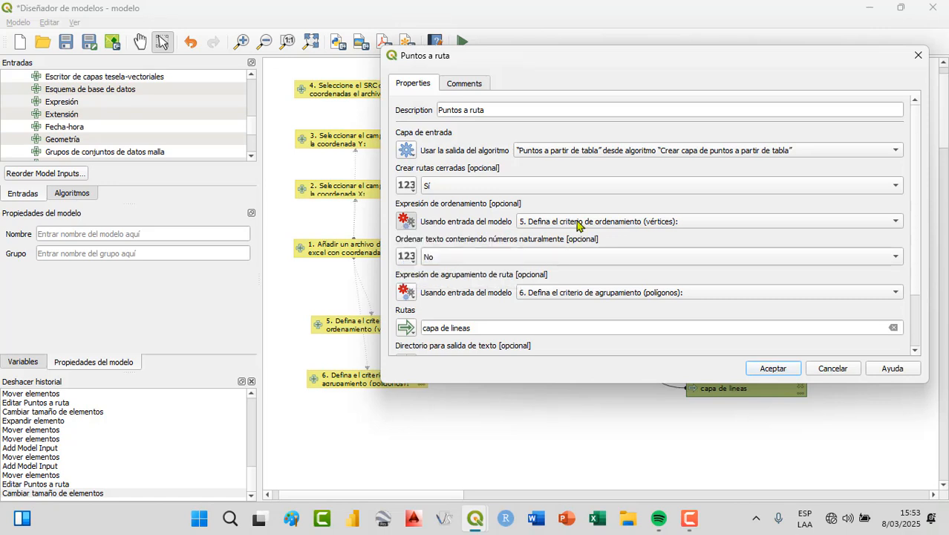
pyautogui.click(578, 224)
pyautogui.click(578, 221)
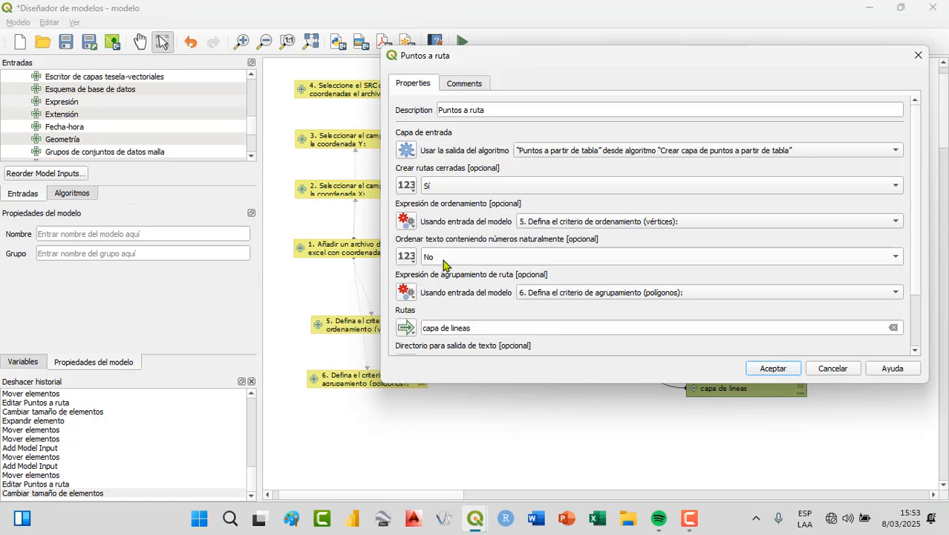
# Step: Check the source of the grouping expression and the Rutas output name, and accept the Puntos a ruta settings
pyautogui.click(406, 292)
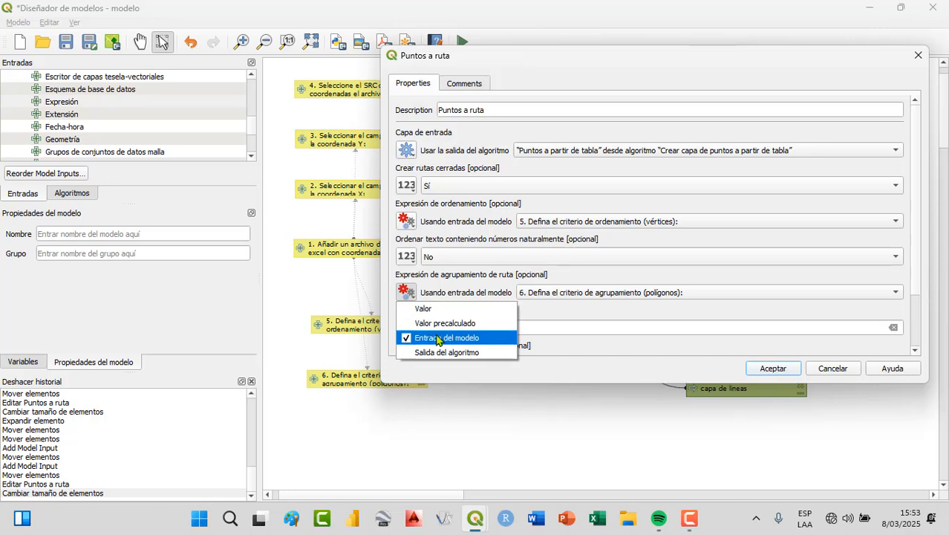
pyautogui.click(618, 323)
pyautogui.click(617, 296)
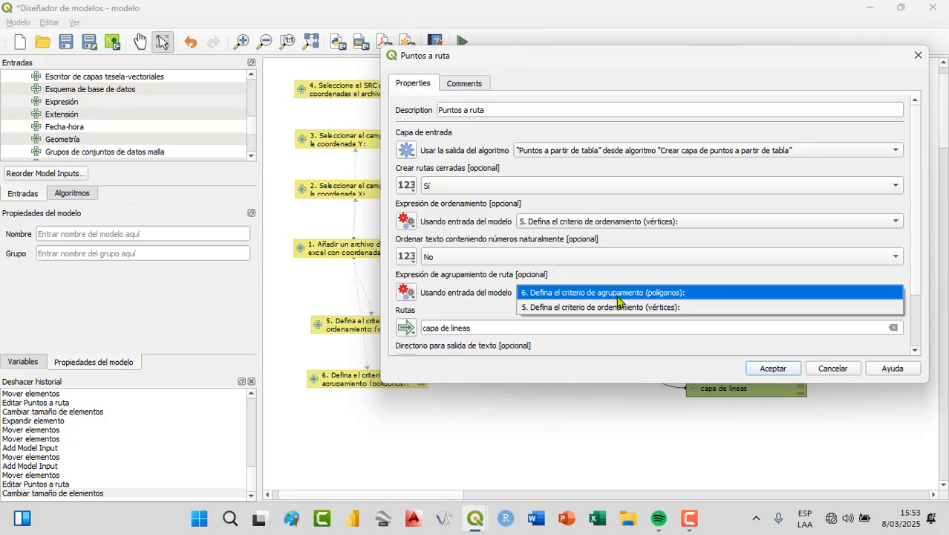
pyautogui.click(617, 294)
pyautogui.moveTo(512, 327); pyautogui.dragTo(399, 331)
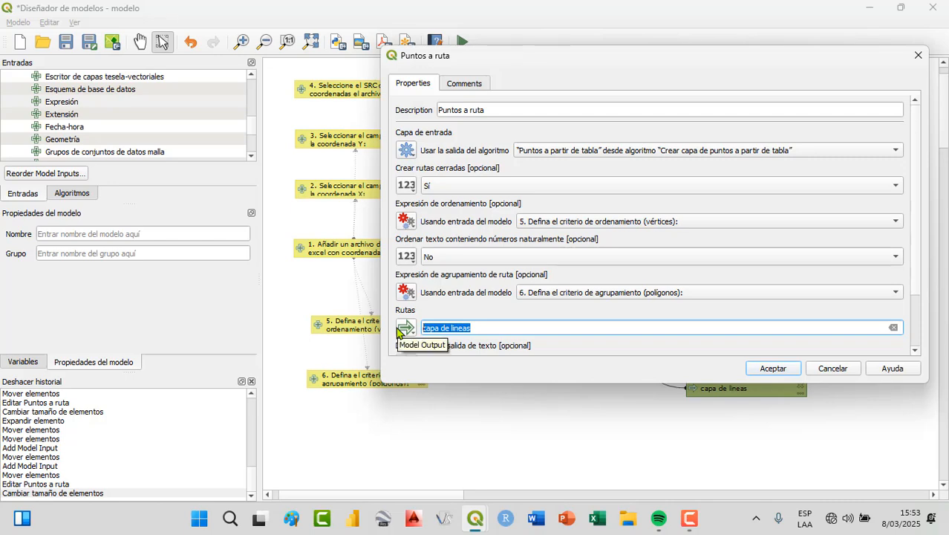
pyautogui.click(773, 369)
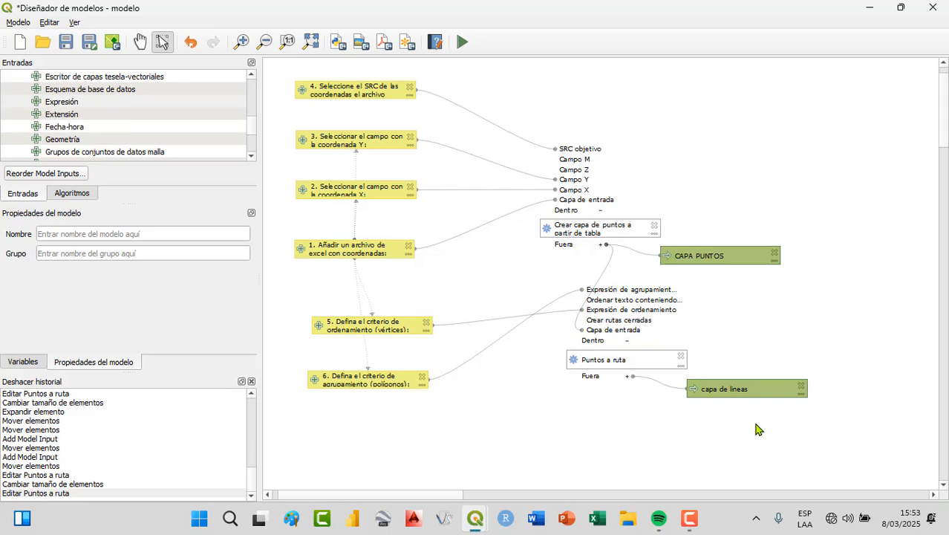
# Step: Preview the model's run dialog, close it, and move input "6. Defina el criterio de agrupamiento (polígonos):" to the end of the model input order
pyautogui.click(461, 42)
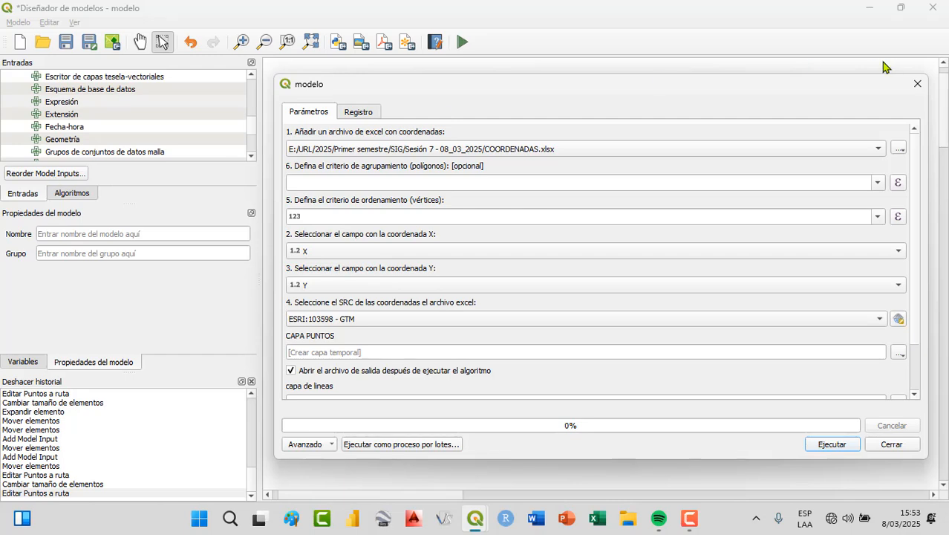
pyautogui.click(917, 84)
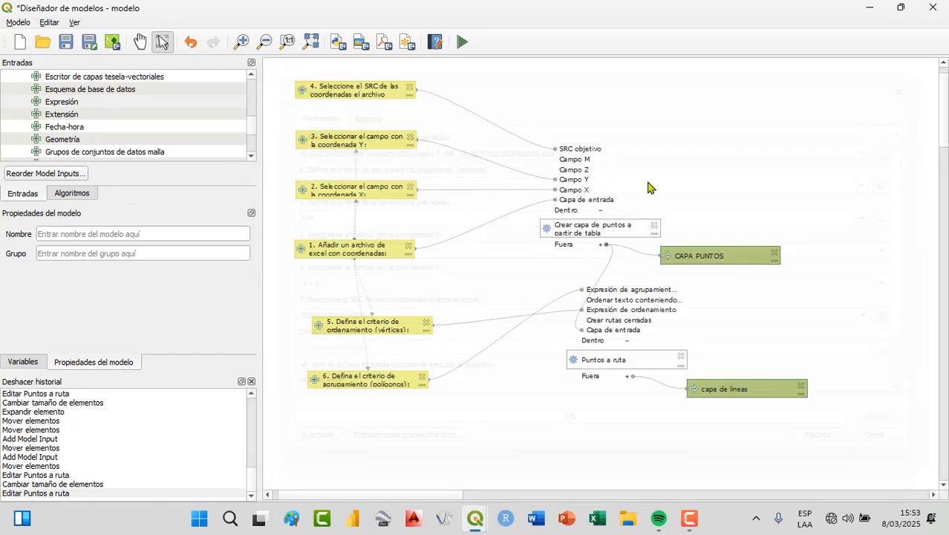
pyautogui.click(36, 173)
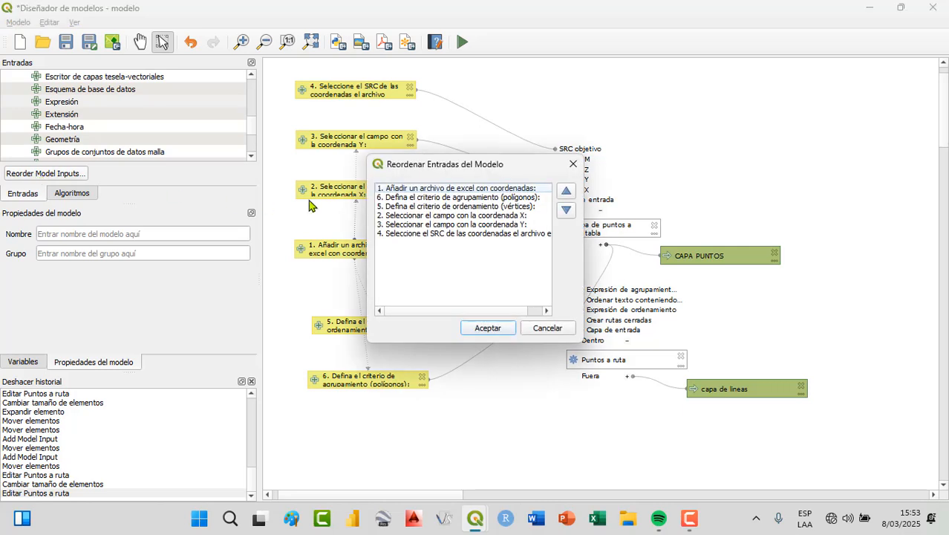
pyautogui.click(384, 198)
pyautogui.click(566, 210)
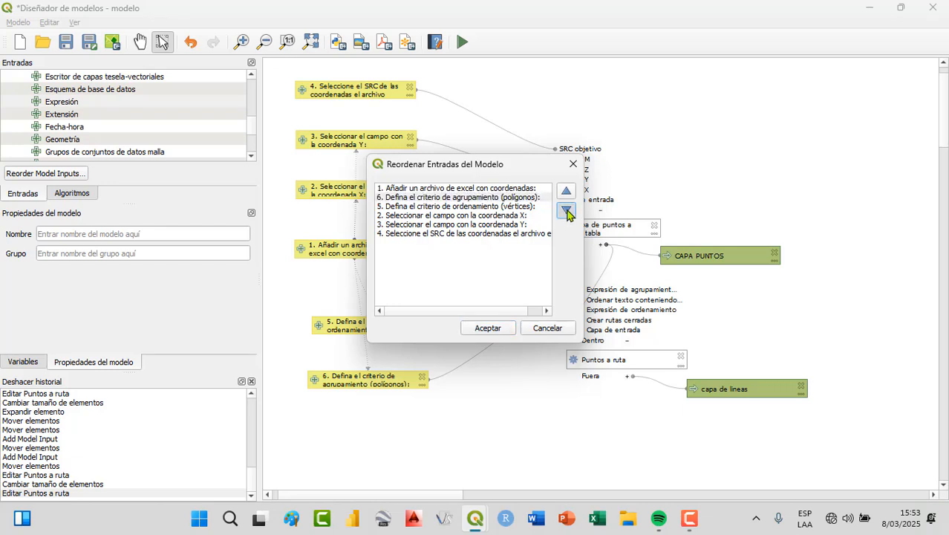
pyautogui.click(566, 210)
pyautogui.click(566, 210)
pyautogui.click(566, 210)
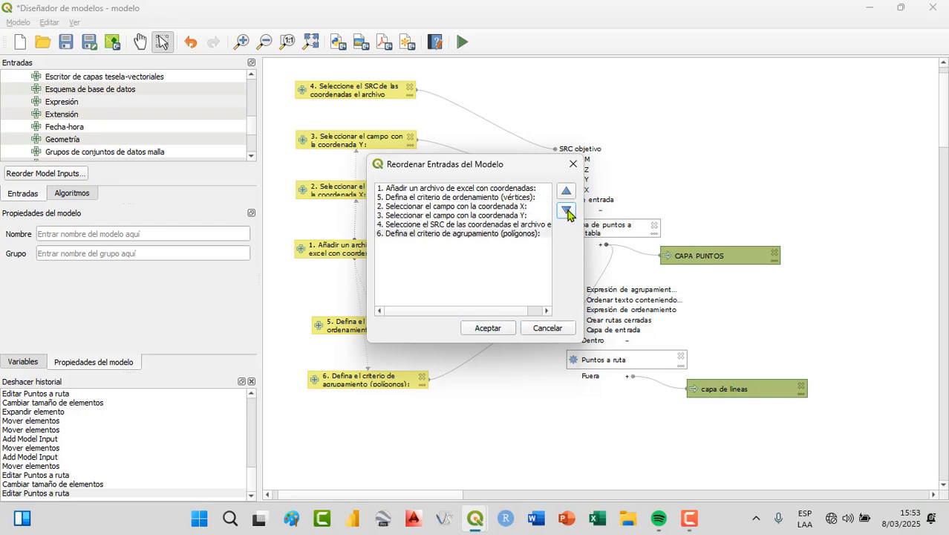
# Step: Move input "5. Defina el criterio de ordenamiento (vértices):" between inputs 4 and 6, and accept the new order
pyautogui.click(413, 198)
pyautogui.click(566, 211)
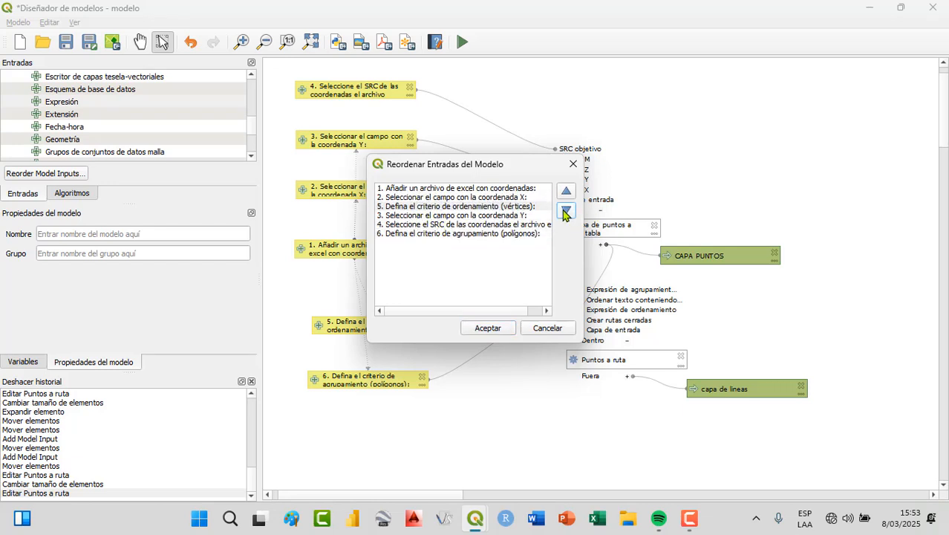
pyautogui.click(566, 211)
pyautogui.click(566, 211)
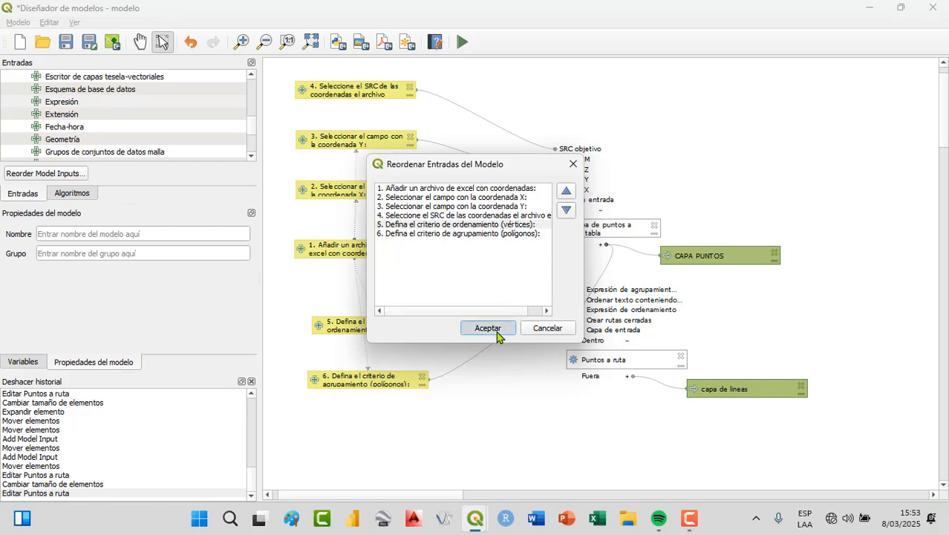
pyautogui.click(496, 329)
# Step: Run the model with VÉRTICE as ordering criterion and POLIGONO as grouping criterion, keeping temporary outputs, and close the run dialog
pyautogui.click(462, 42)
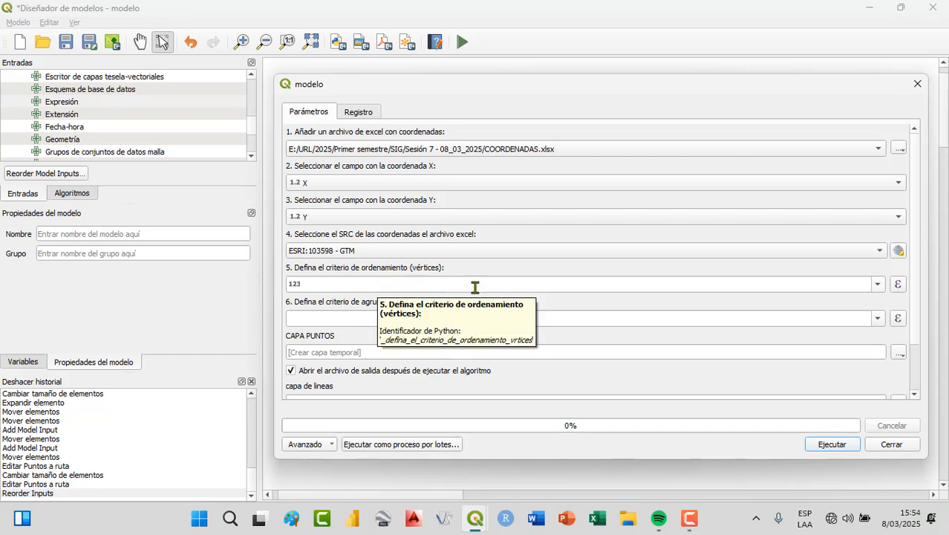
pyautogui.click(878, 285)
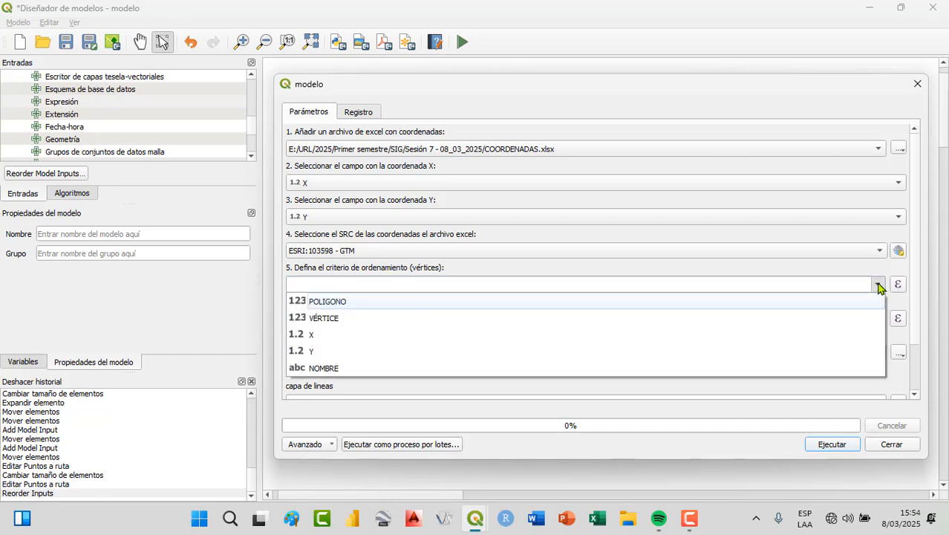
pyautogui.click(499, 318)
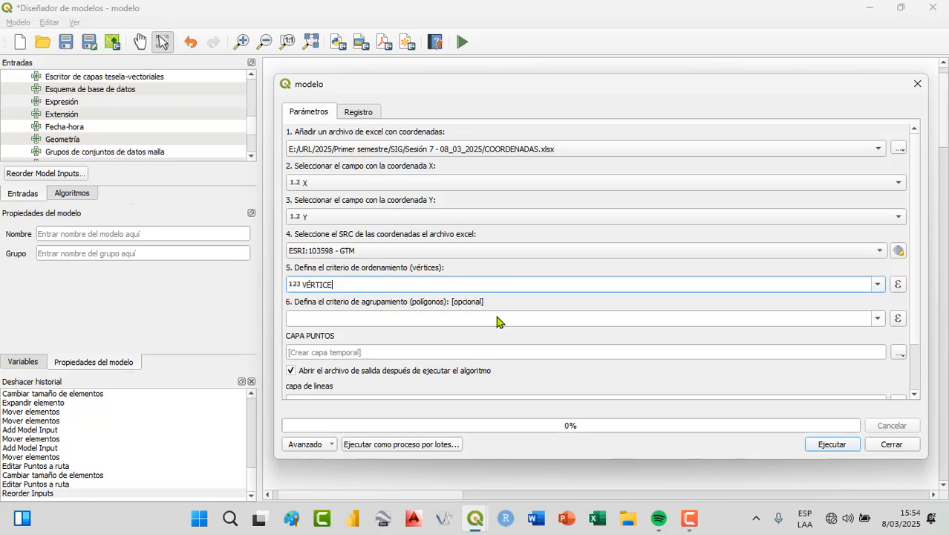
pyautogui.click(879, 320)
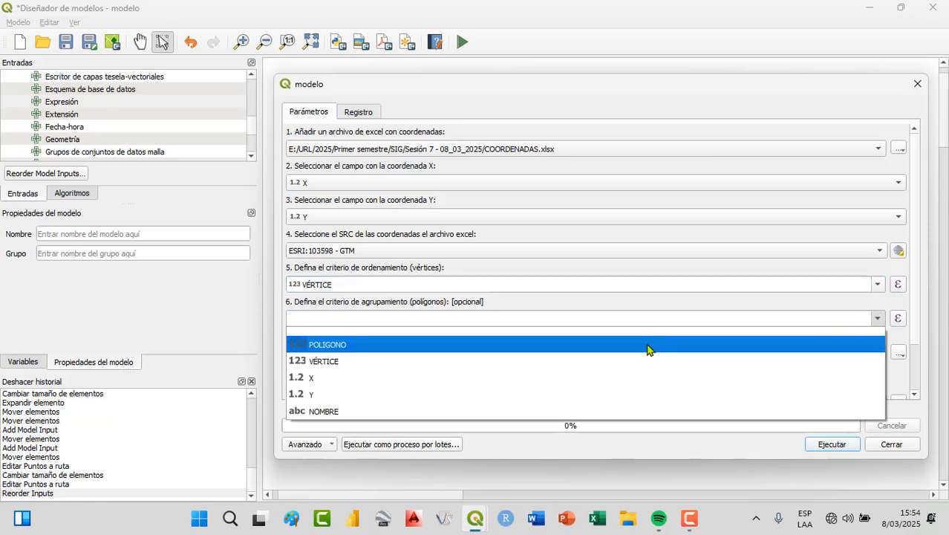
pyautogui.click(649, 346)
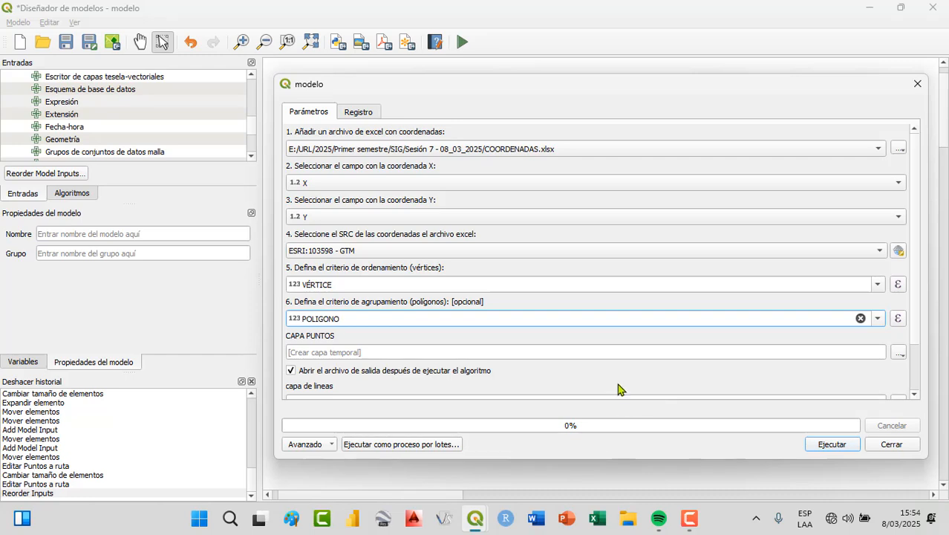
pyautogui.scroll(-3, 618, 387)
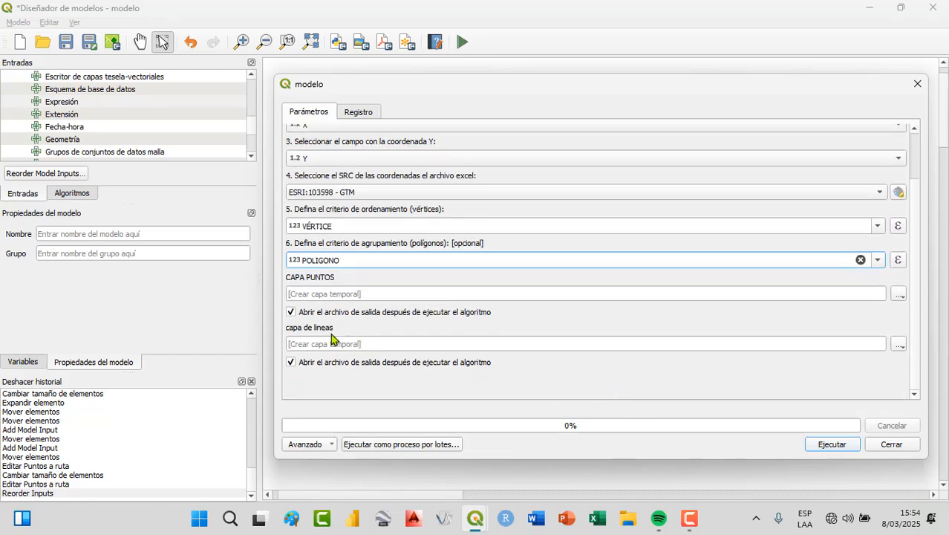
pyautogui.click(836, 448)
pyautogui.click(888, 444)
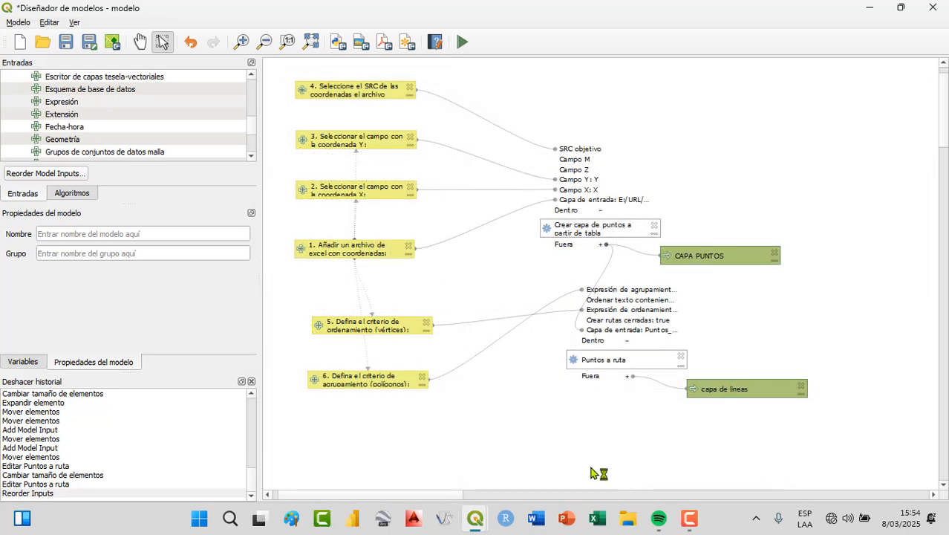
# Step: Switch to the main QGIS project window, hide both CAPA PUNTOS layers, and examine the closed paths in capa de lineas
pyautogui.click(477, 521)
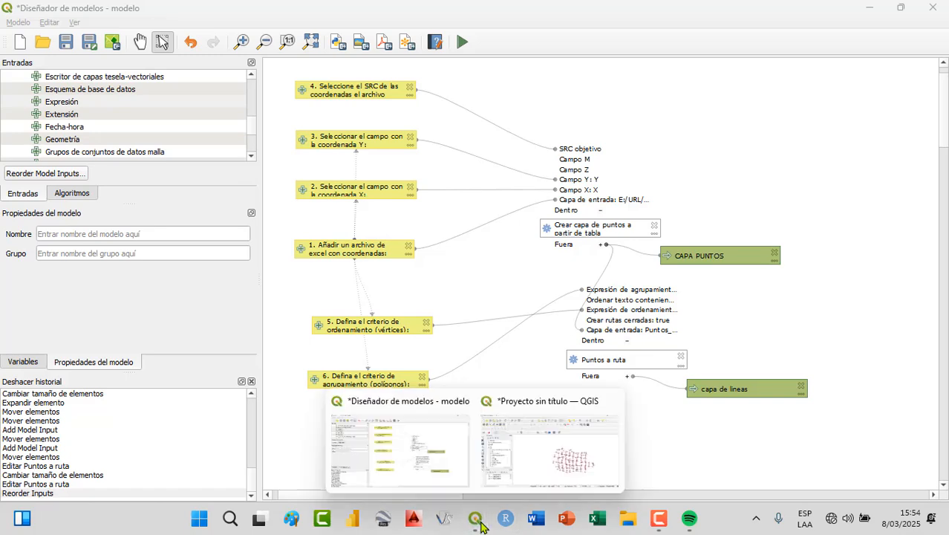
pyautogui.click(869, 6)
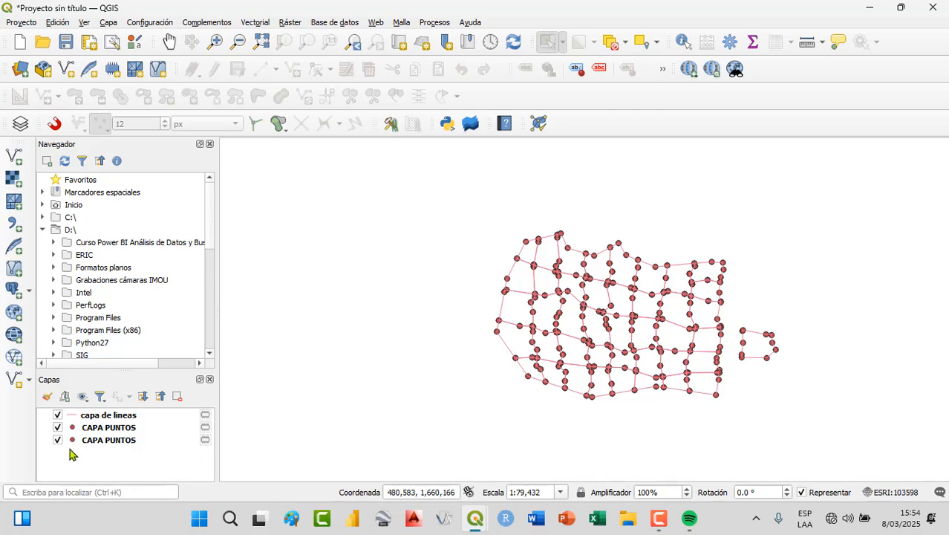
pyautogui.click(58, 439)
pyautogui.click(60, 427)
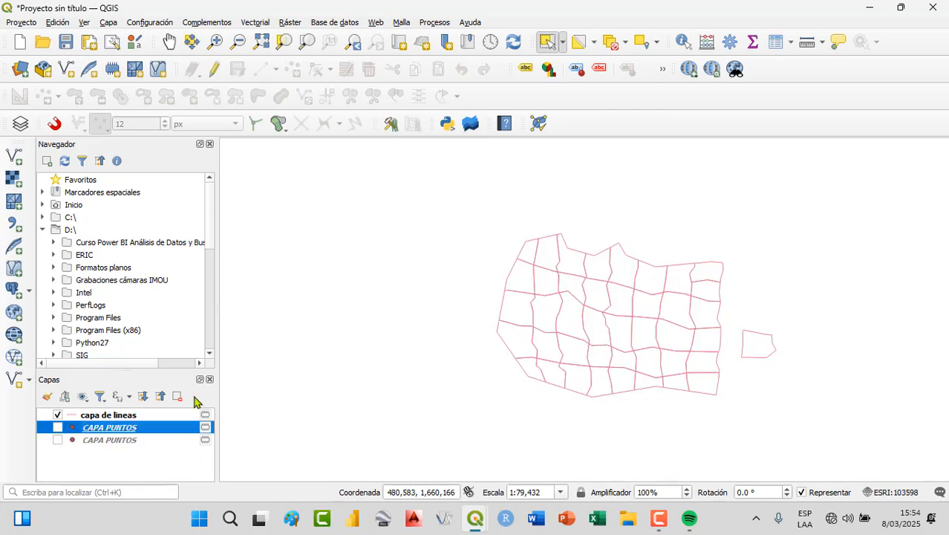
pyautogui.scroll(2, 679, 297)
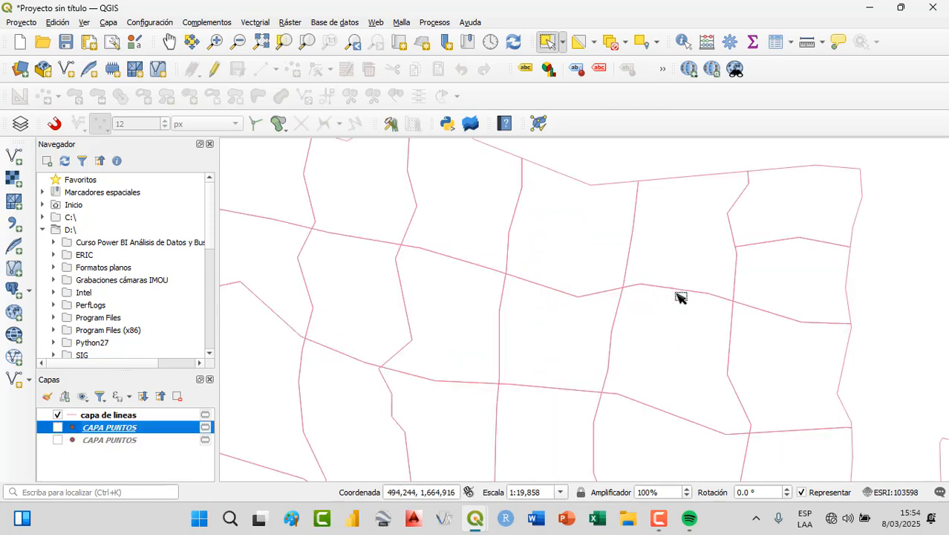
pyautogui.scroll(-1, 679, 297)
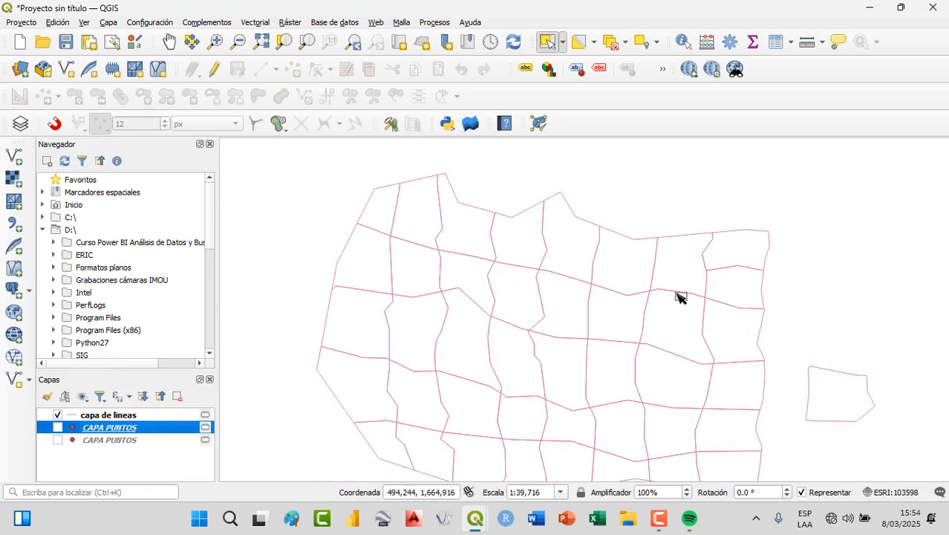
pyautogui.scroll(-1, 679, 297)
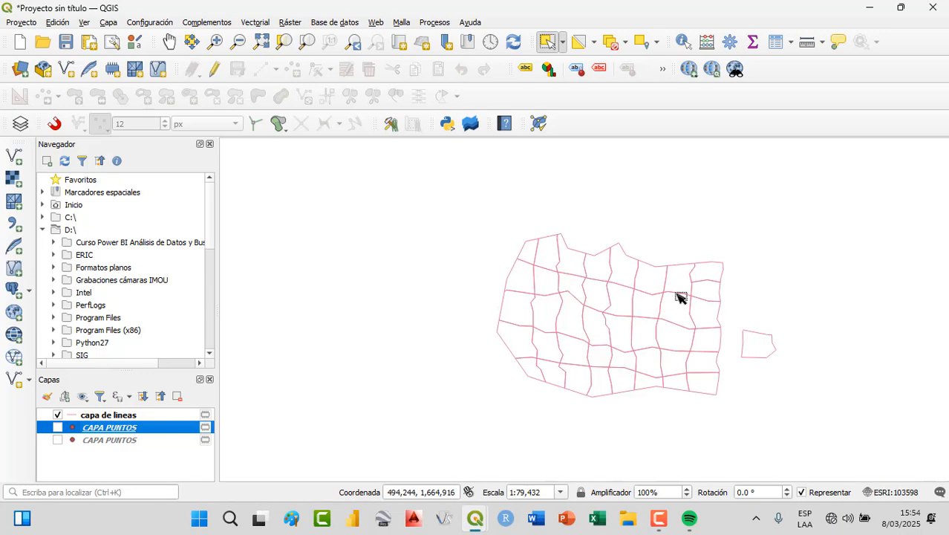
# Step: Remove capa de lineas and both CAPA PUNTOS layers from the project
pyautogui.moveTo(98, 438); pyautogui.dragTo(95, 418)
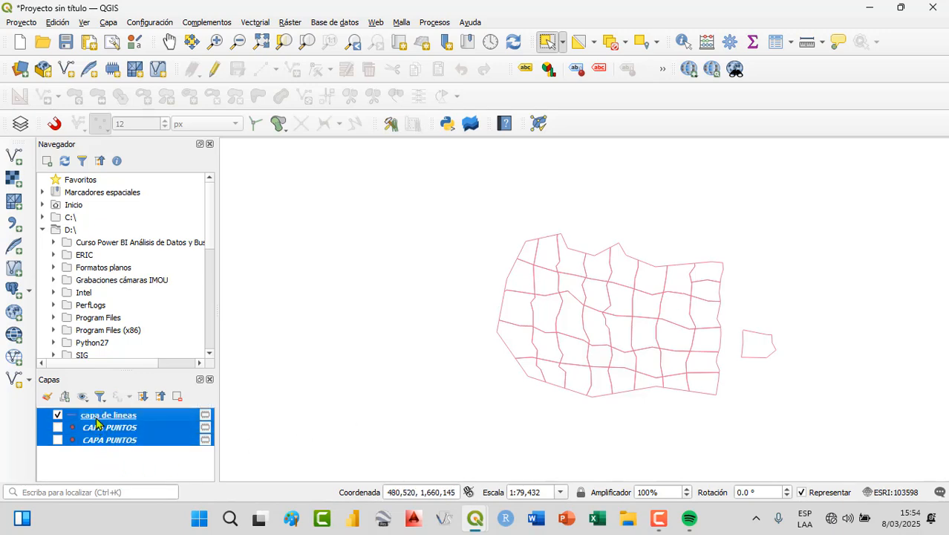
pyautogui.rightClick(96, 420)
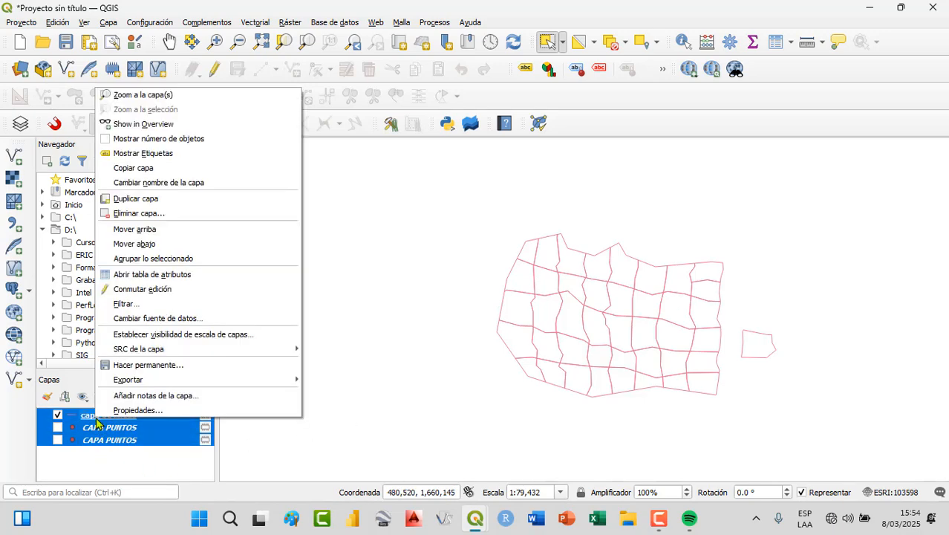
pyautogui.click(151, 216)
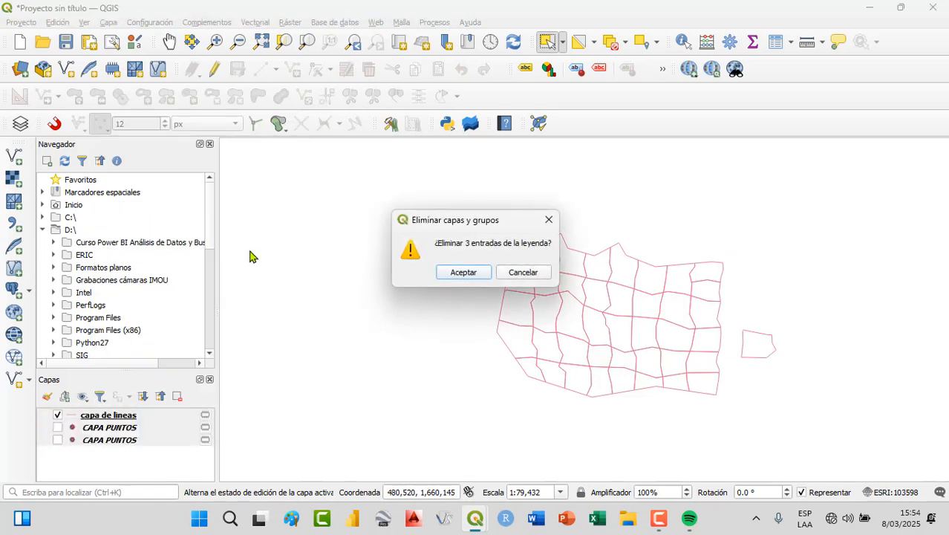
pyautogui.click(464, 272)
pyautogui.moveTo(479, 522)
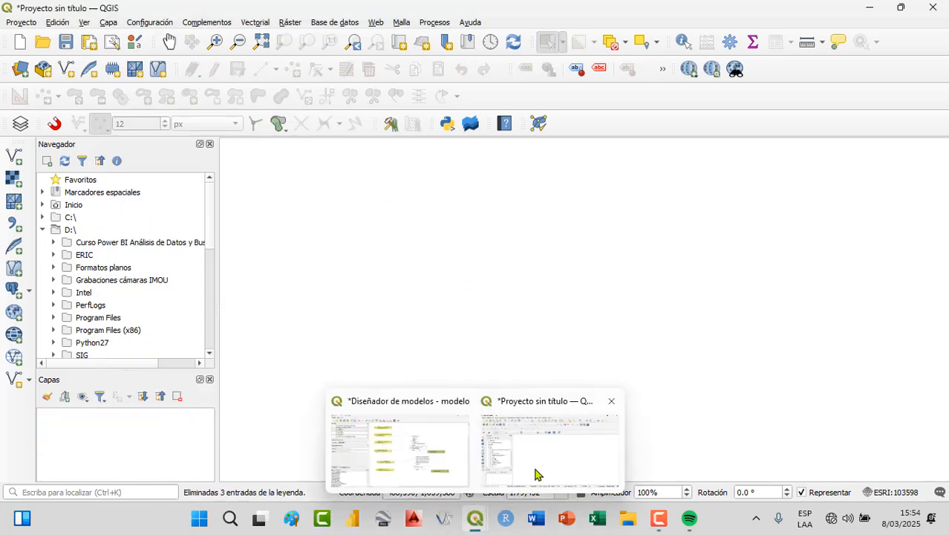
# Step: Switch to the model designer, clear the Rutas output name in the Puntos a ruta algorithm, and accept the change
pyautogui.click(433, 465)
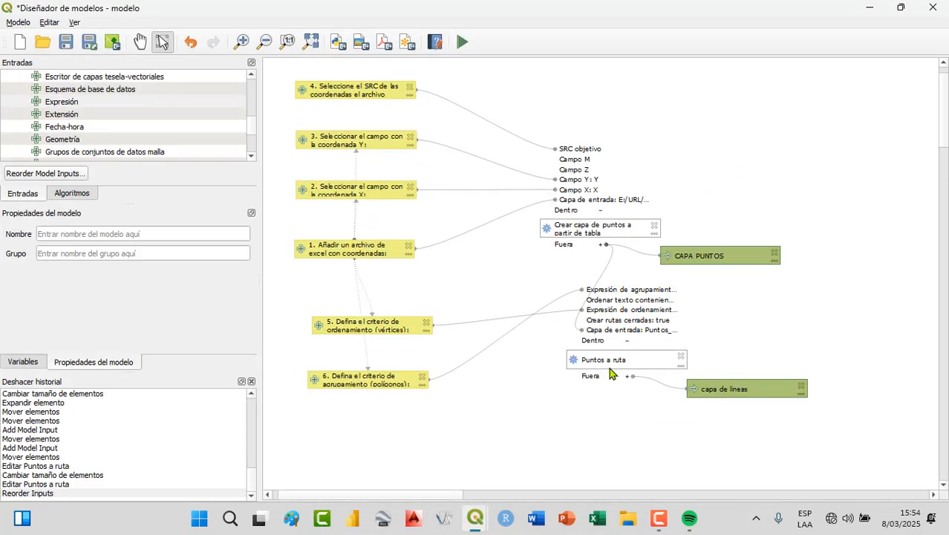
pyautogui.click(743, 387)
pyautogui.click(632, 364)
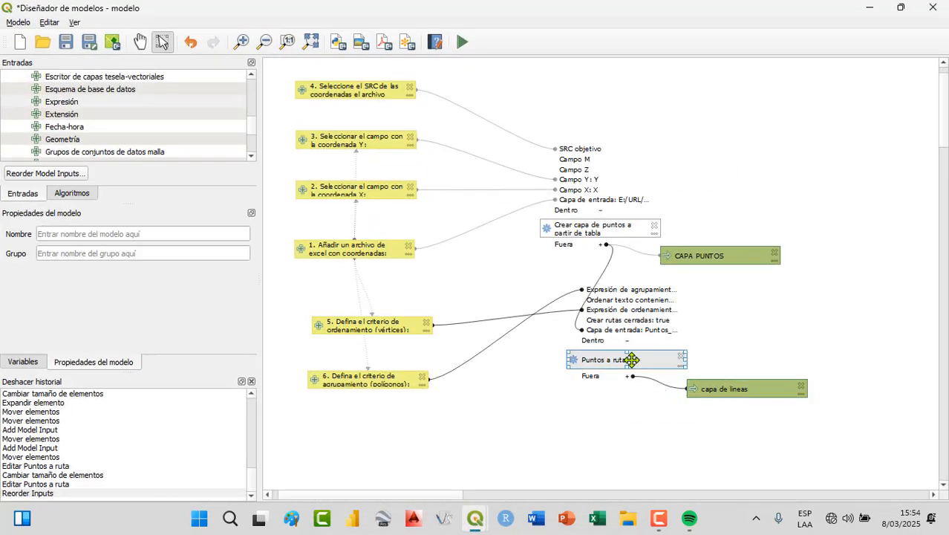
pyautogui.rightClick(632, 363)
pyautogui.click(668, 381)
pyautogui.scroll(-2, 545, 321)
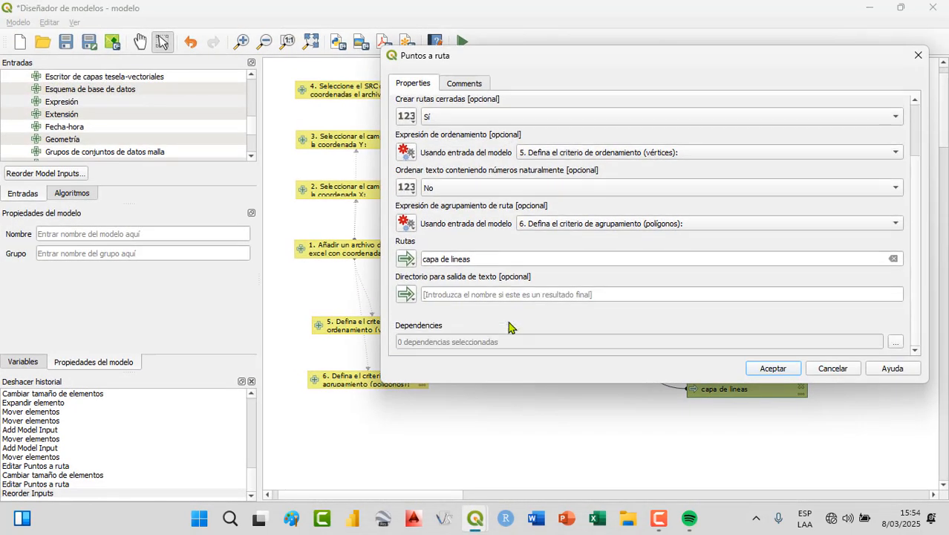
pyautogui.click(507, 259)
pyautogui.hotkey('ctrl', 'a')
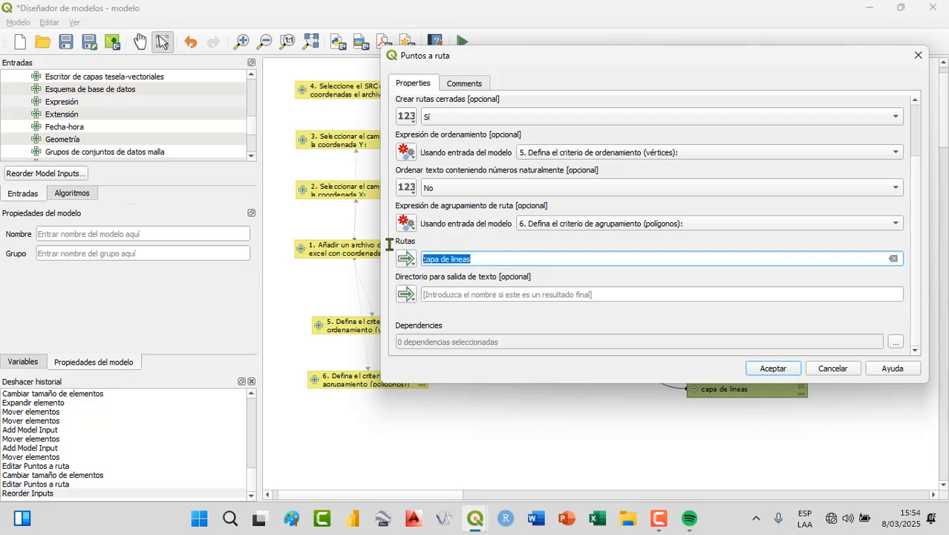
pyautogui.press('BackSpace')
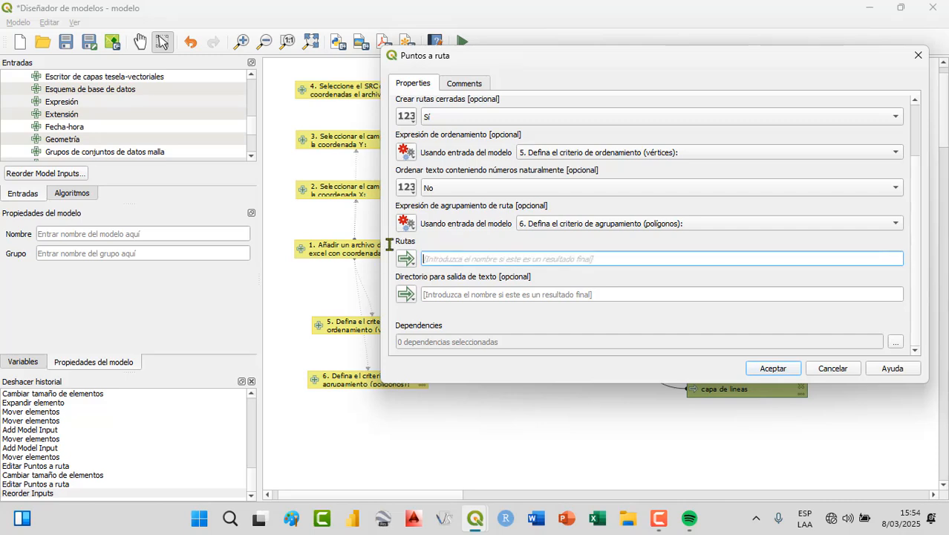
pyautogui.click(792, 368)
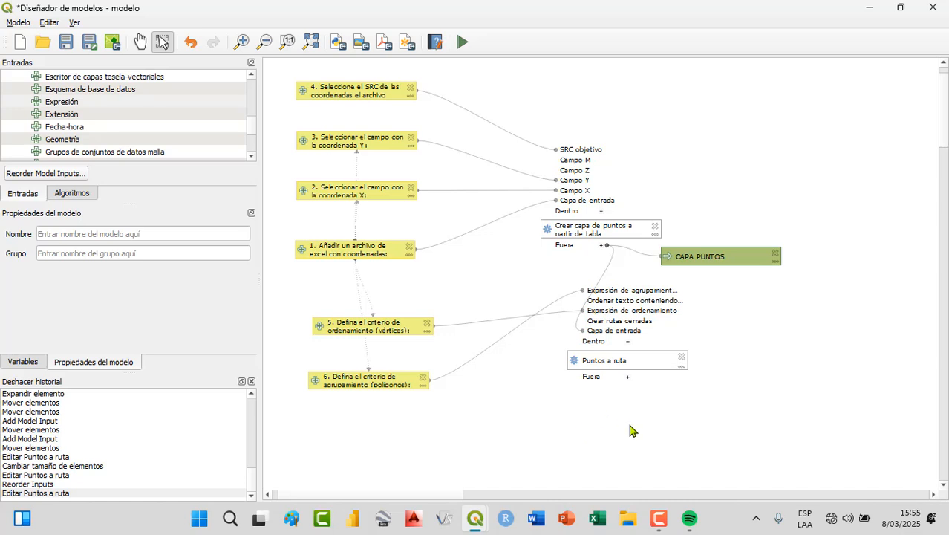
# Step: Search the algorithms for "líneas a polígonos" and add Líneas a polígonos to the model below Puntos a ruta
pyautogui.click(85, 195)
pyautogui.moveTo(79, 77); pyautogui.dragTo(17, 75)
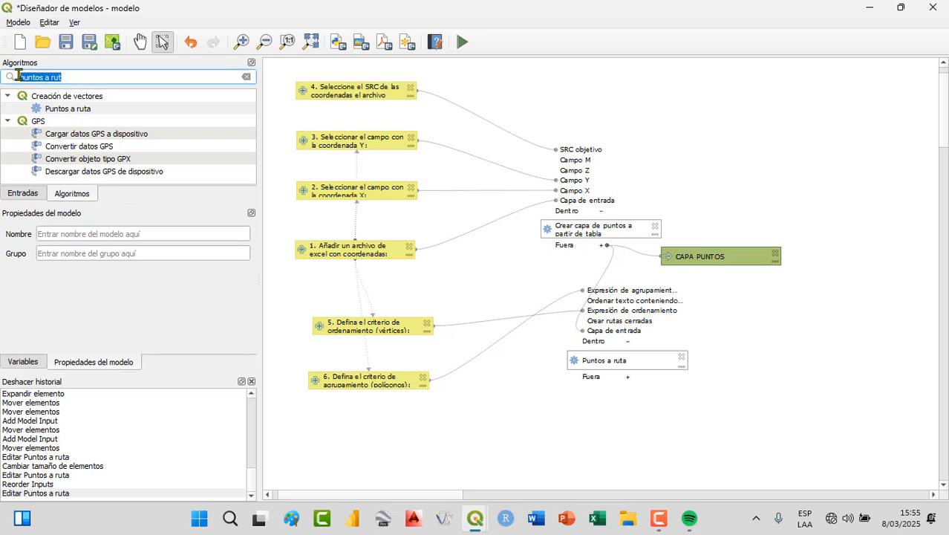
pyautogui.write('l')
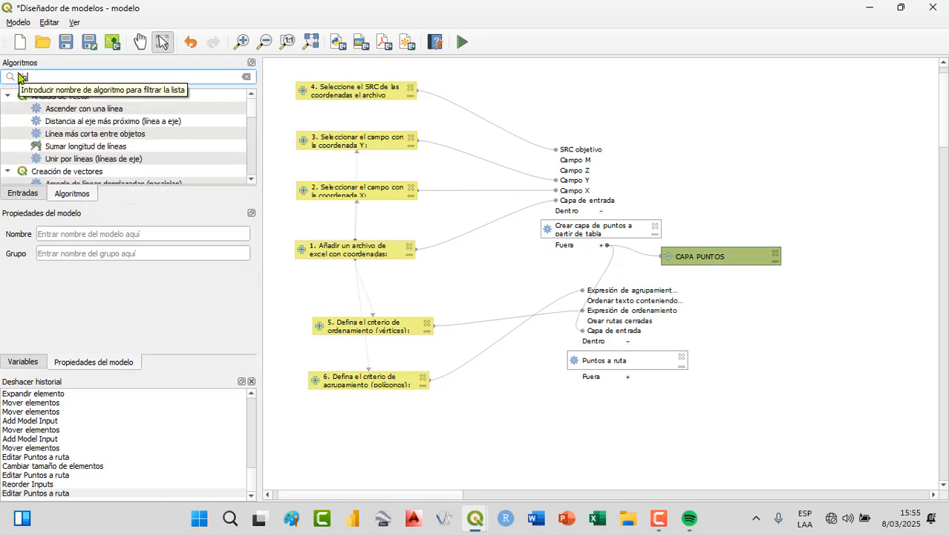
pyautogui.write('íneas')
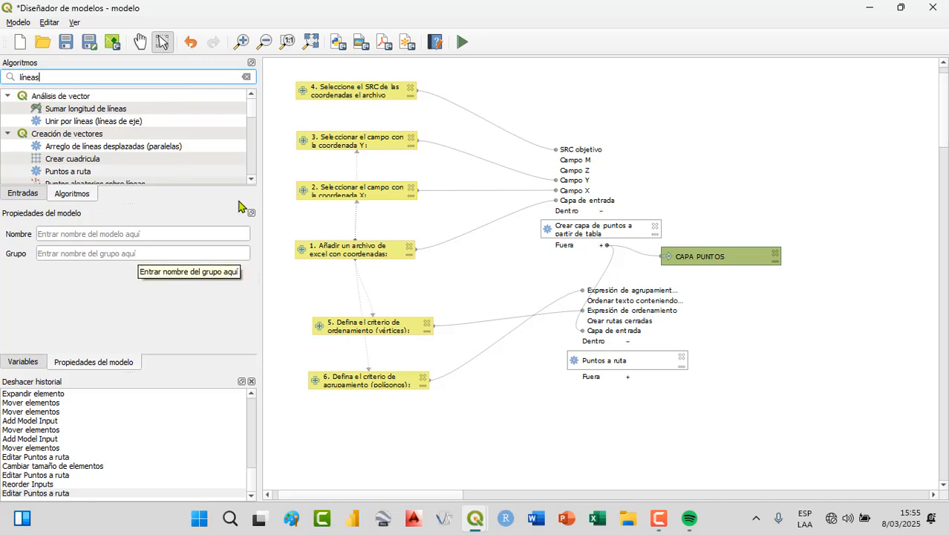
pyautogui.click(249, 180)
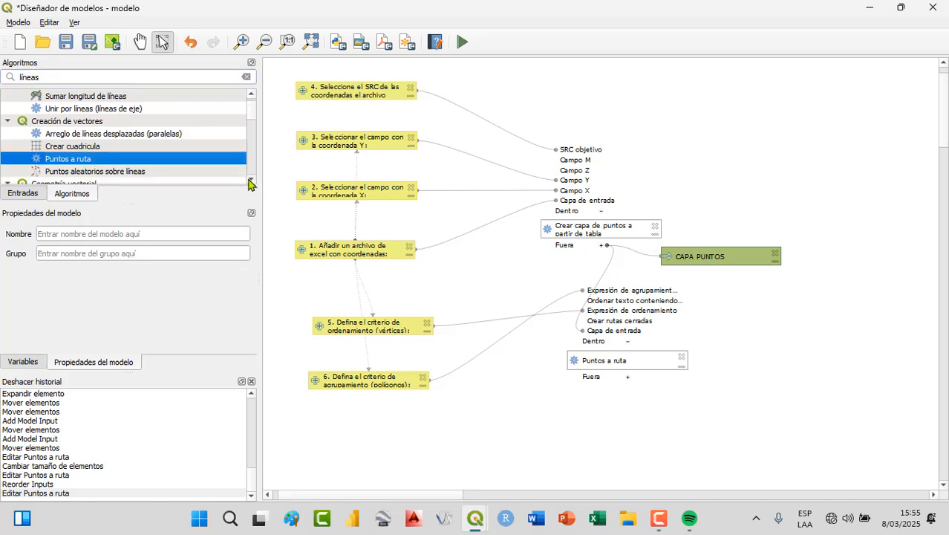
pyautogui.click(249, 180)
pyautogui.click(249, 180)
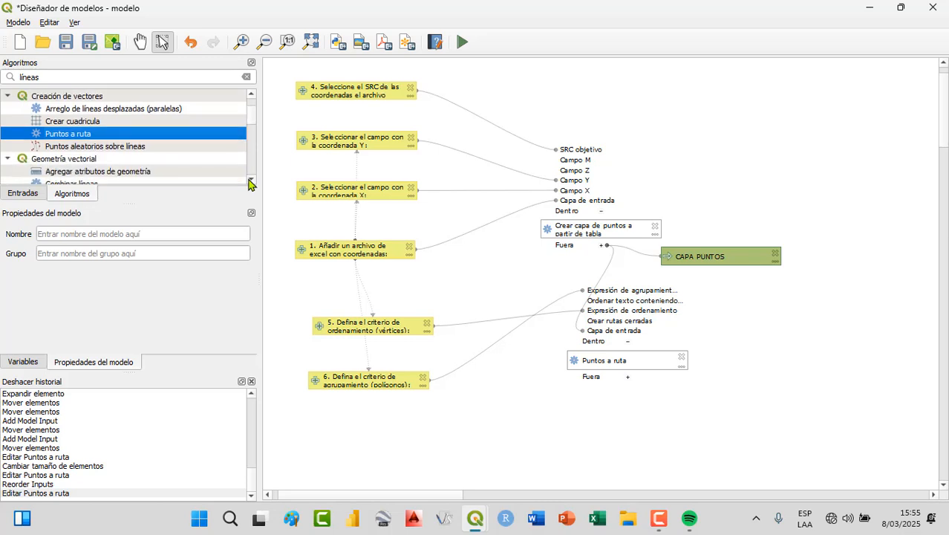
pyautogui.click(119, 79)
pyautogui.write('a ')
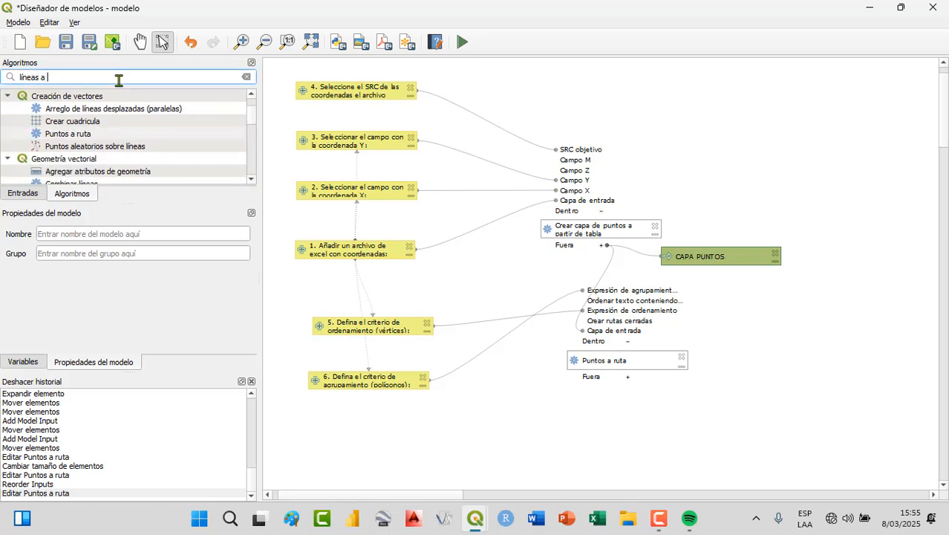
pyautogui.write('polígnos')
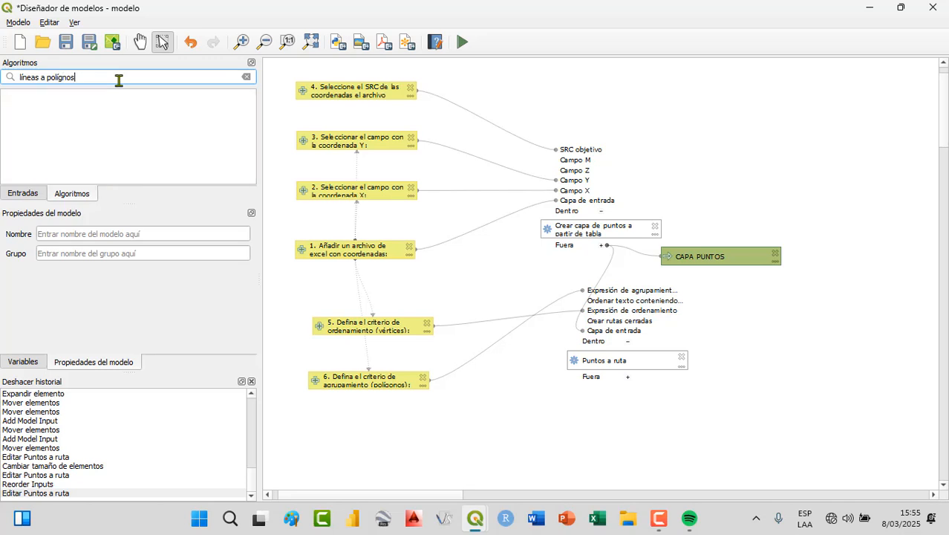
pyautogui.press('BackSpace')
pyautogui.press('BackSpace')
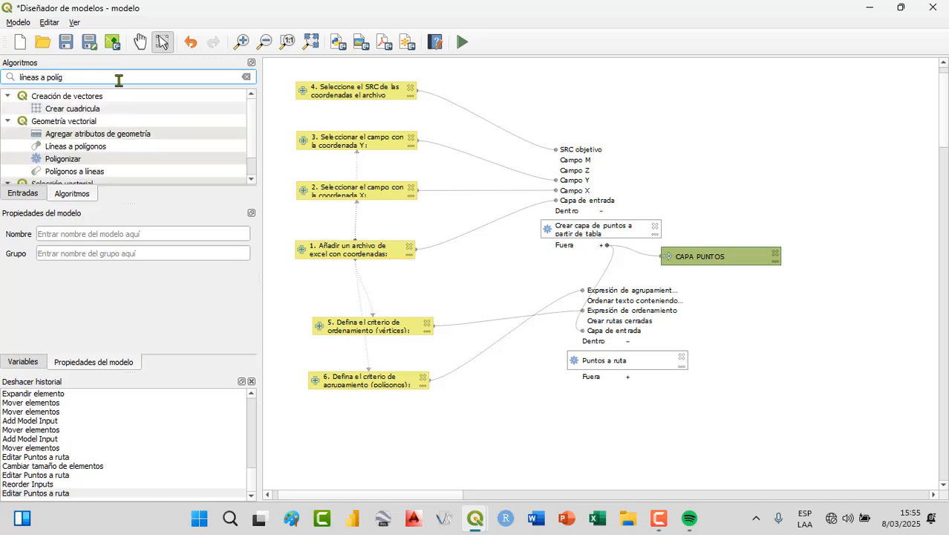
pyautogui.write('onos')
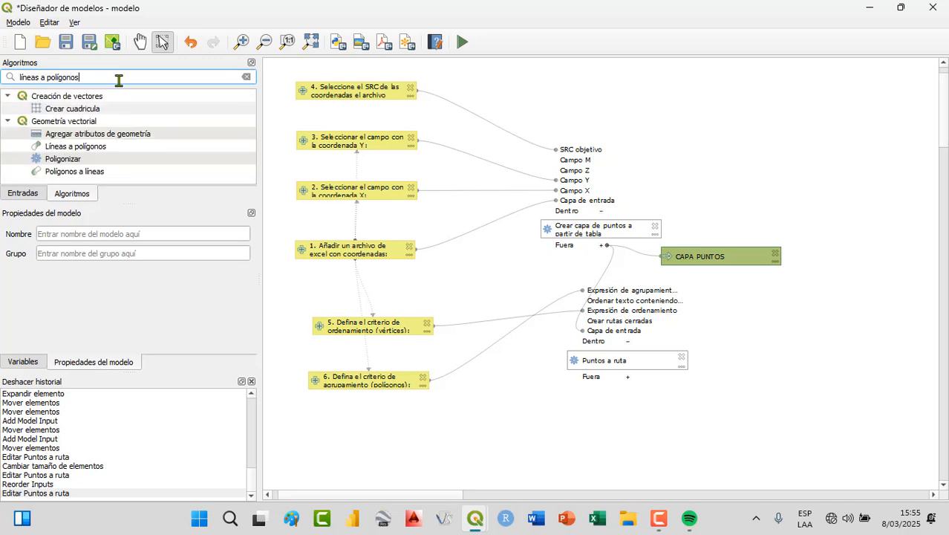
pyautogui.click(98, 151)
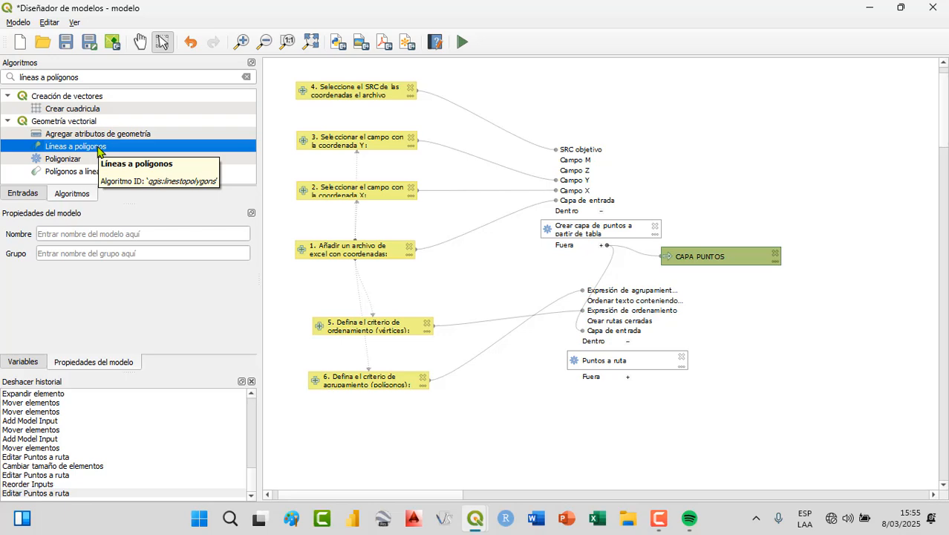
pyautogui.moveTo(98, 151); pyautogui.dragTo(657, 446)
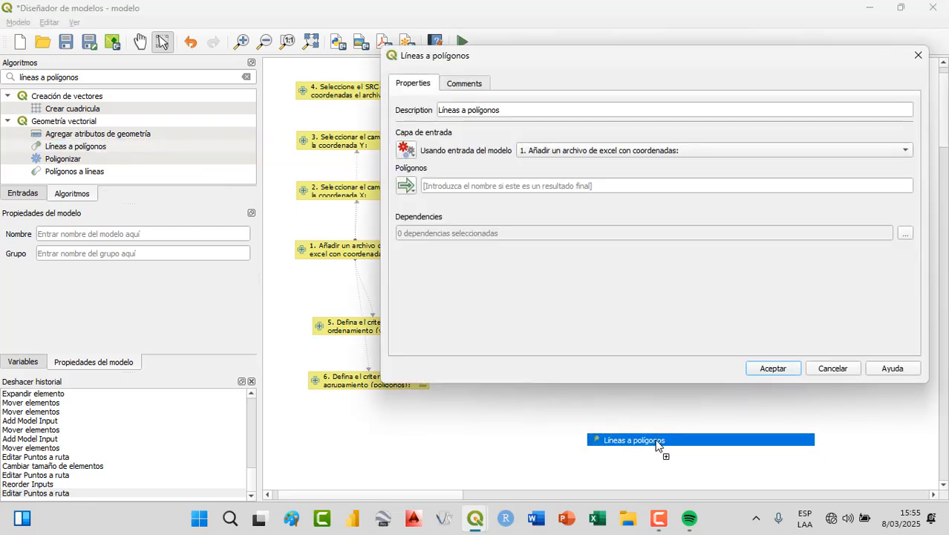
# Step: Use the "Rutas" output of Puntos a ruta as the input layer, name the polygon output "Capa de polígonos", and accept
pyautogui.click(407, 151)
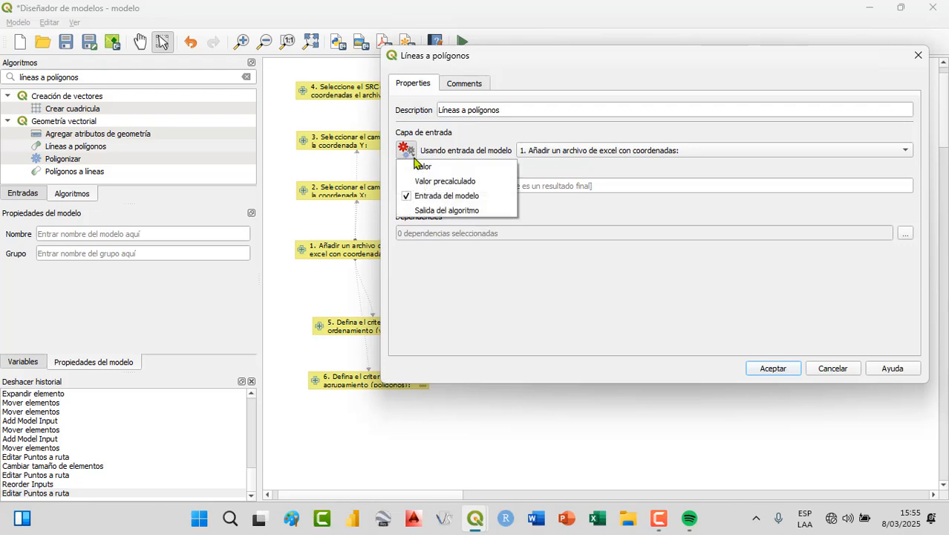
pyautogui.click(447, 211)
pyautogui.click(709, 150)
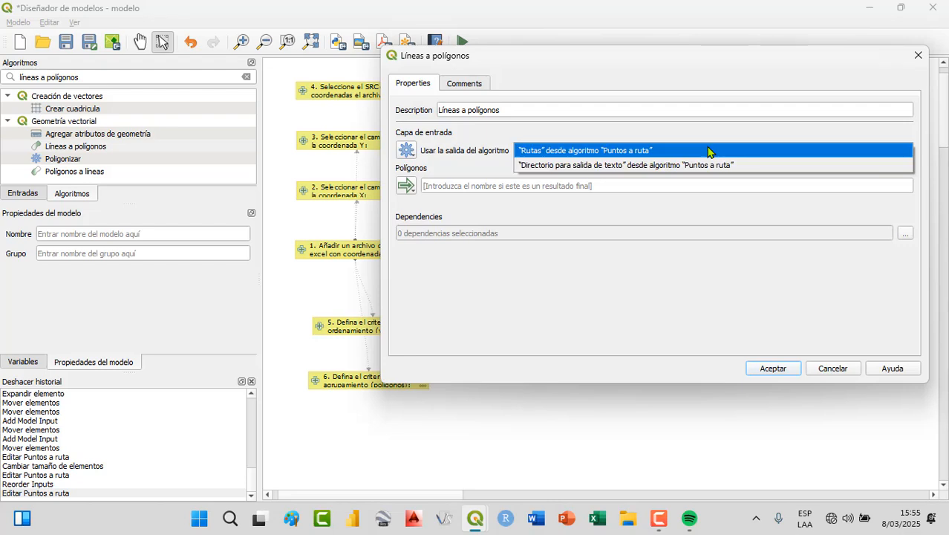
pyautogui.click(707, 151)
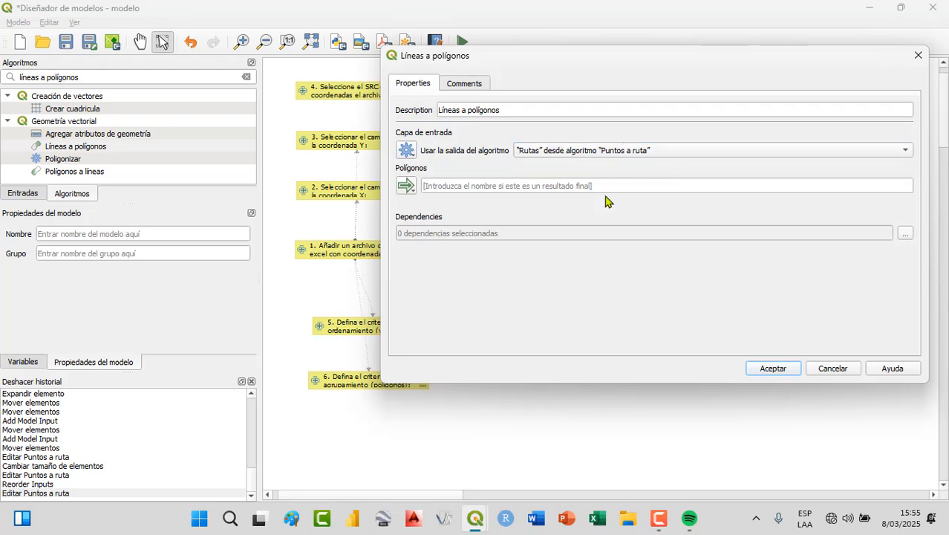
pyautogui.click(555, 185)
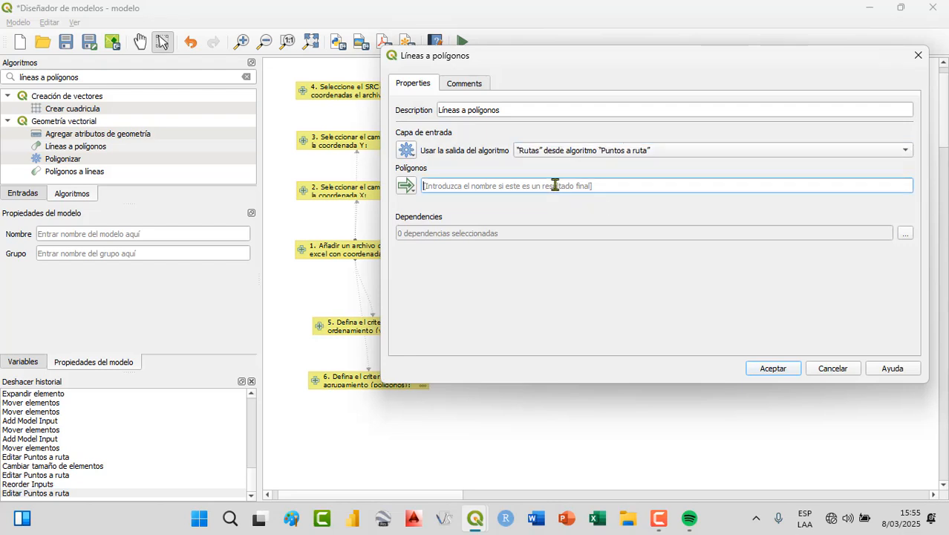
pyautogui.write('Capa de polígonos')
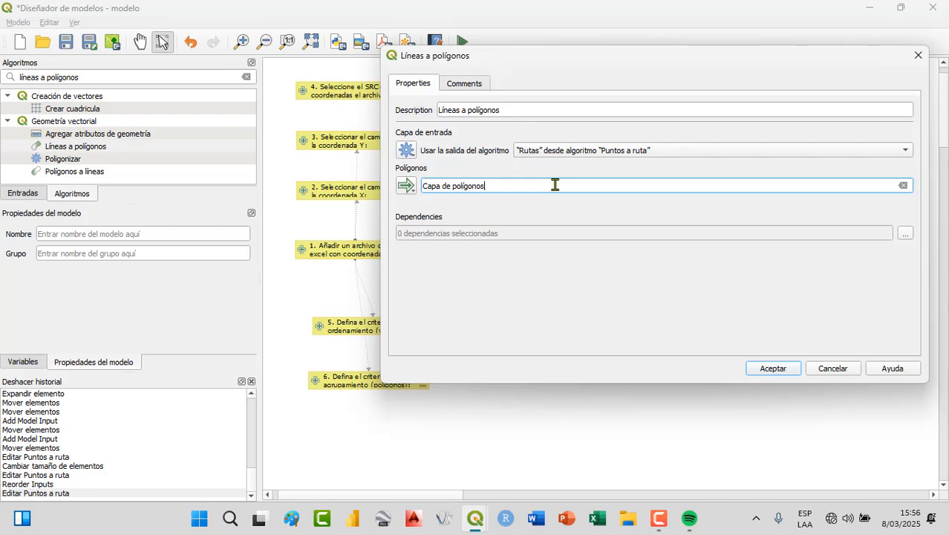
pyautogui.click(773, 369)
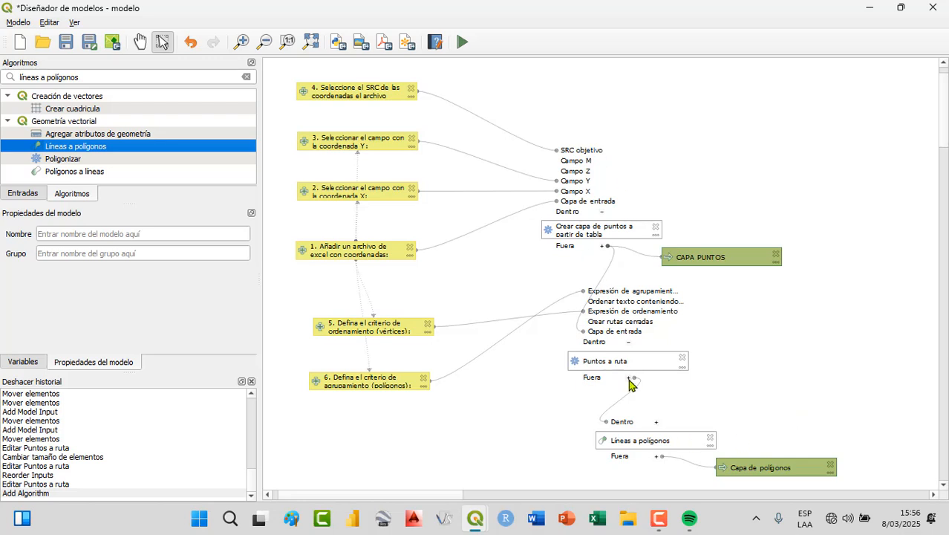
pyautogui.moveTo(475, 518)
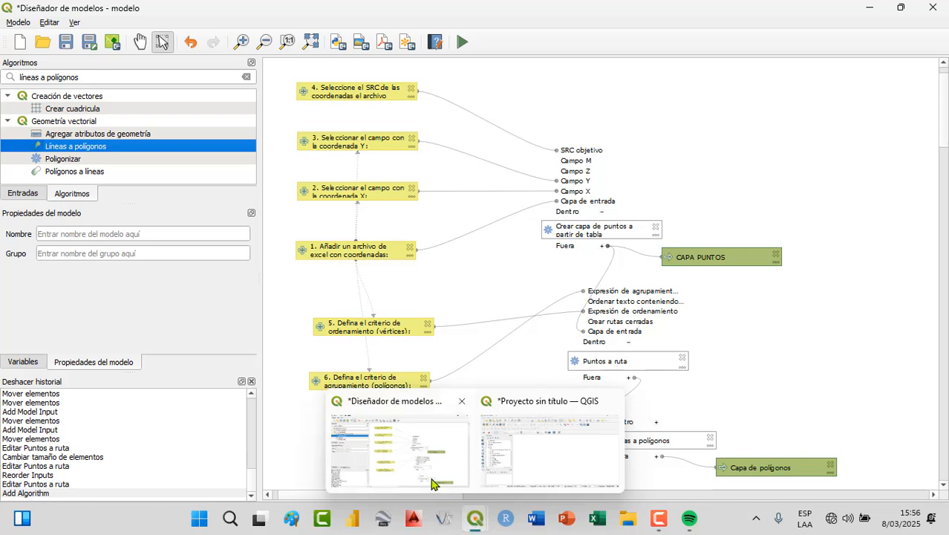
pyautogui.click(541, 466)
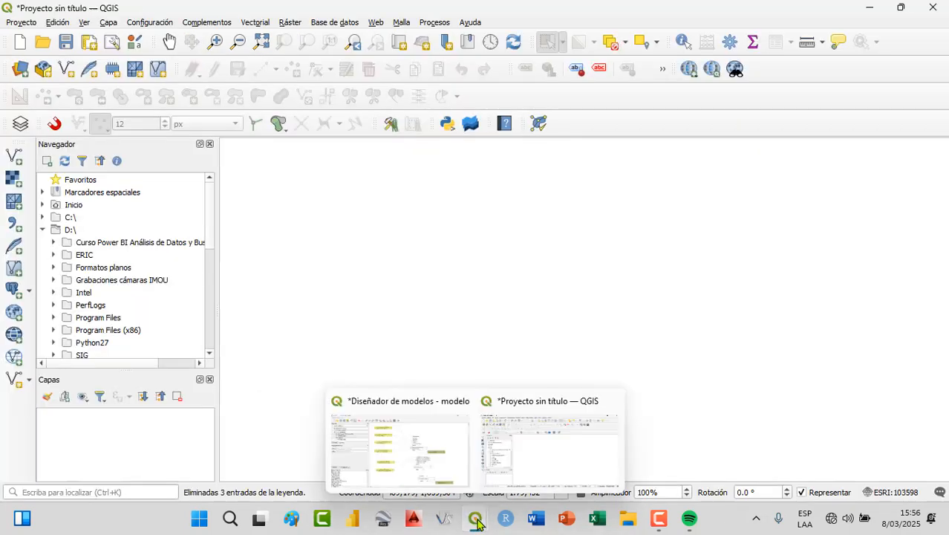
pyautogui.click(437, 469)
pyautogui.click(660, 445)
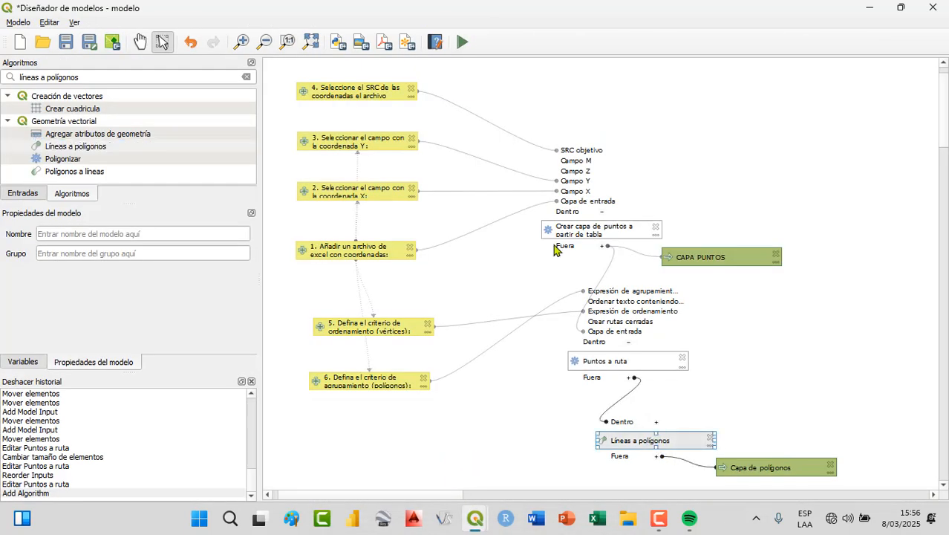
# Step: Run the model with VÉRTICE as ordering and POLIGONO as grouping criterion, creating temporary point and polygon layers, and close the run dialog
pyautogui.click(462, 43)
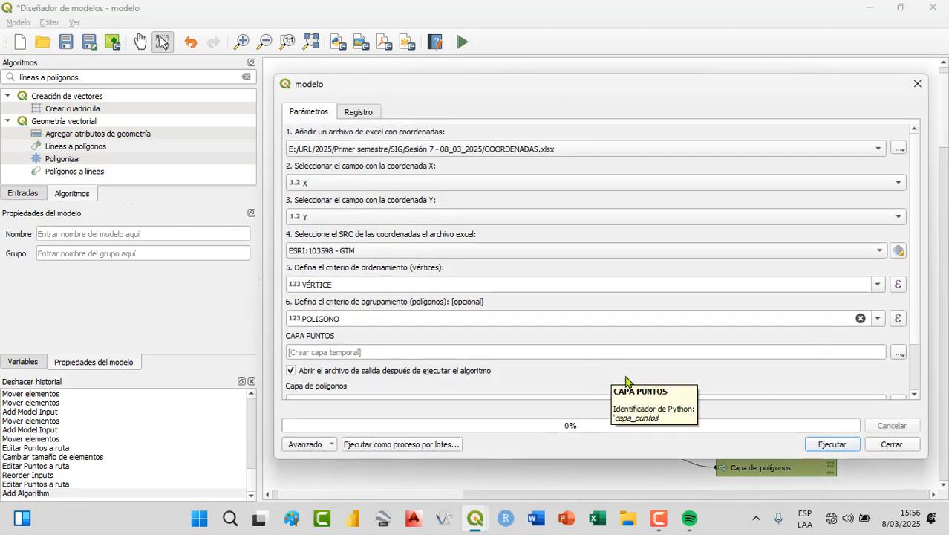
pyautogui.scroll(-2, 628, 380)
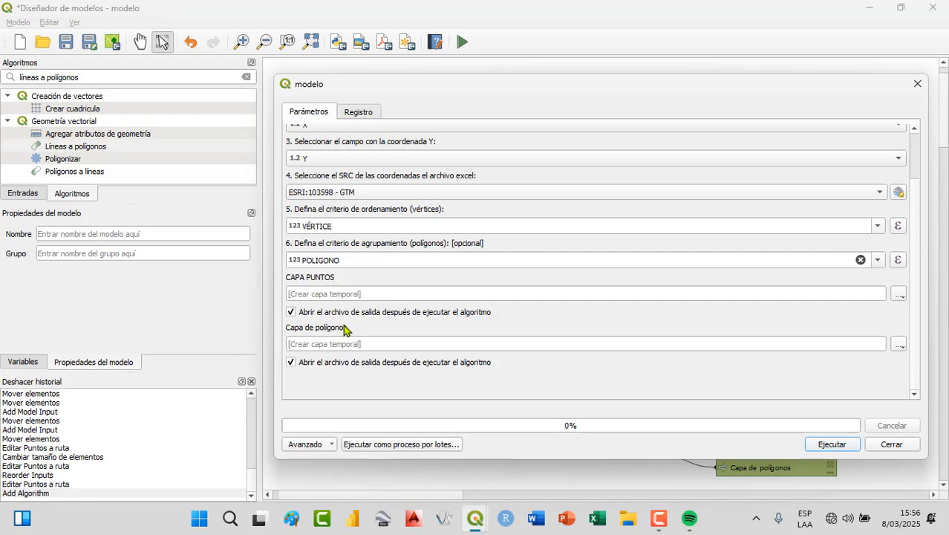
pyautogui.click(814, 450)
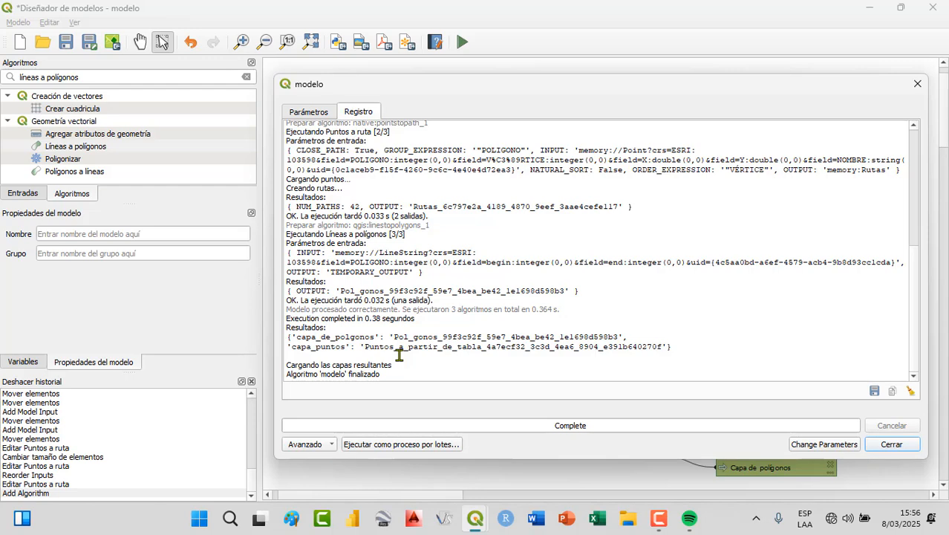
pyautogui.click(906, 448)
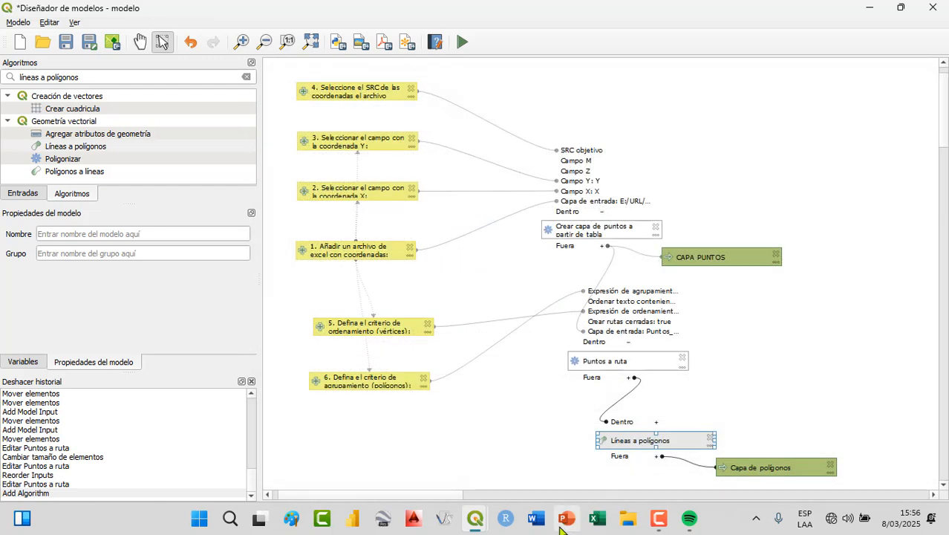
# Step: Switch to the main QGIS project window and select two individual polygons of Capa de polígonos one after the other to check them
pyautogui.moveTo(478, 526)
pyautogui.click(544, 476)
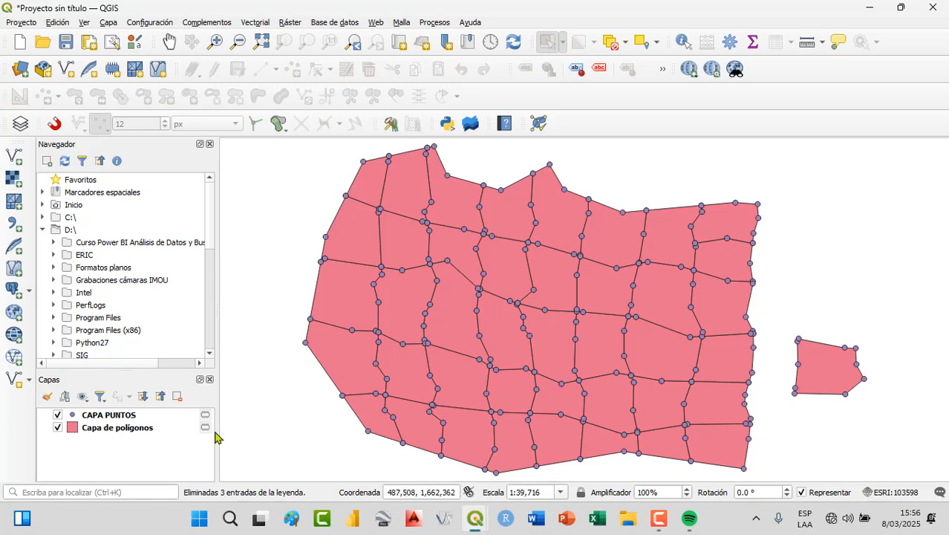
pyautogui.click(123, 428)
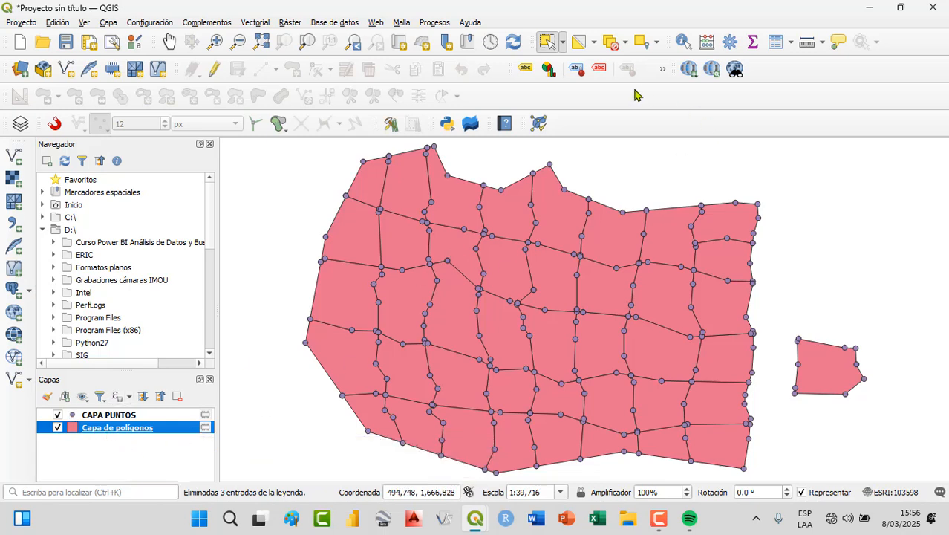
pyautogui.click(615, 245)
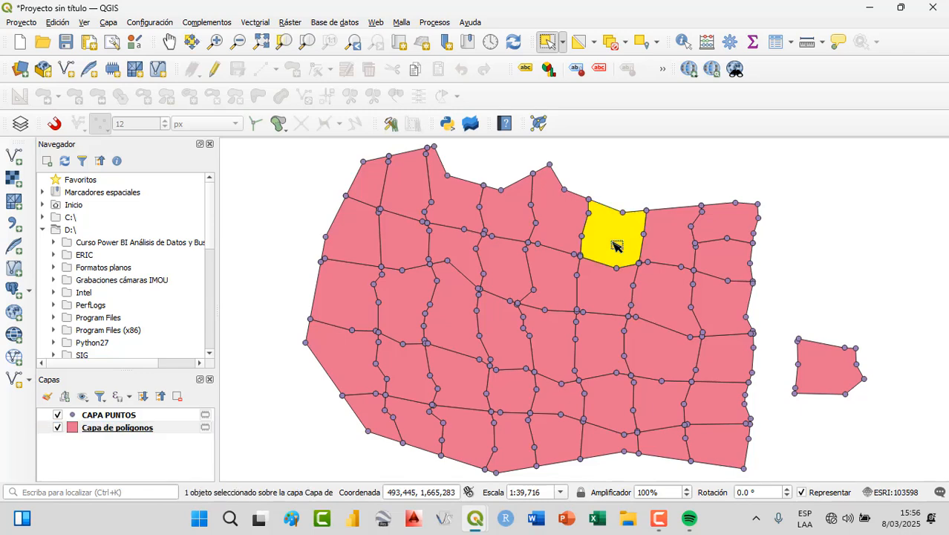
pyautogui.click(613, 300)
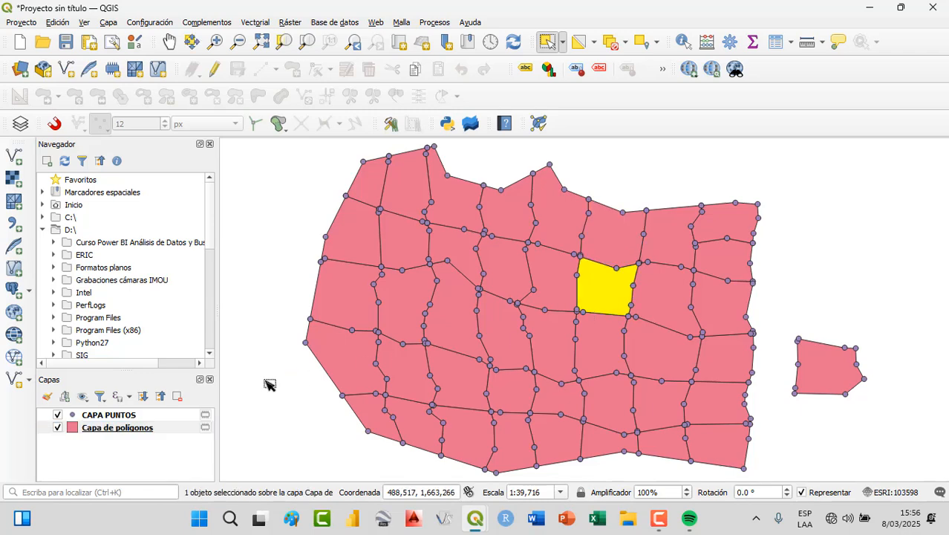
# Step: Review the attribute table of Capa de polígonos, close it, and clear the polygon selection on the map
pyautogui.click(149, 429)
pyautogui.rightClick(148, 429)
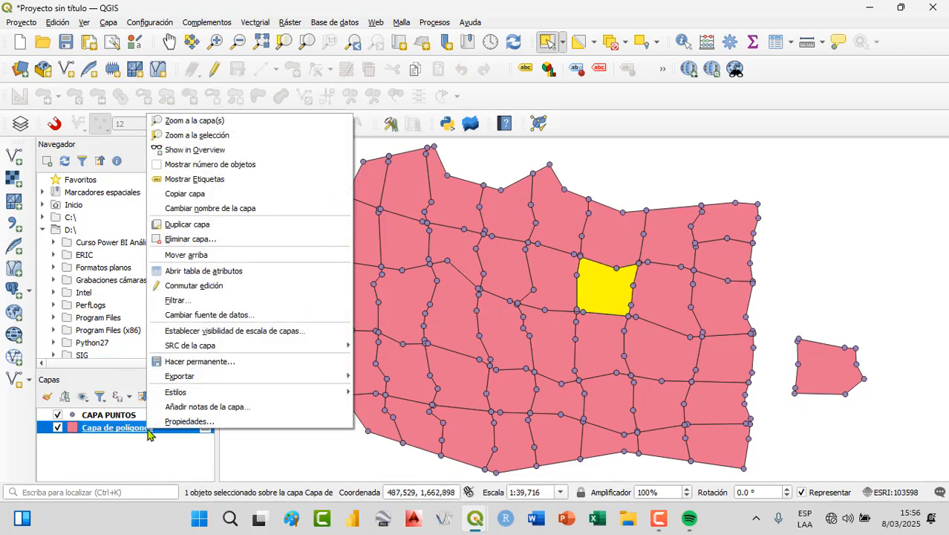
pyautogui.click(214, 271)
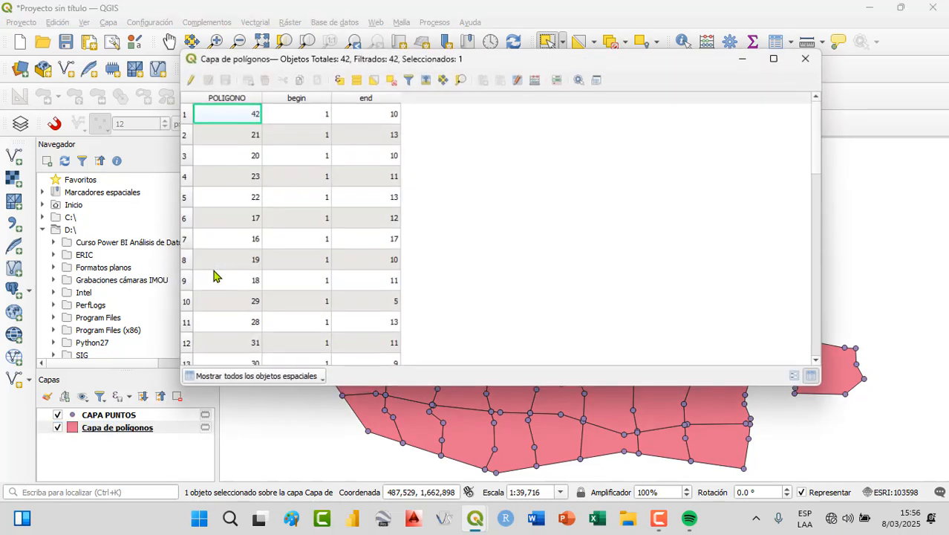
pyautogui.click(806, 58)
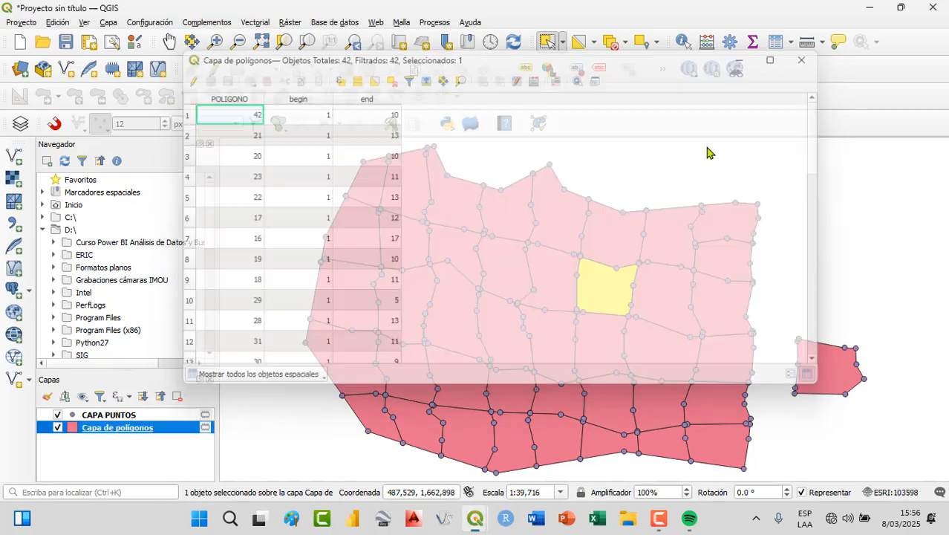
pyautogui.click(611, 43)
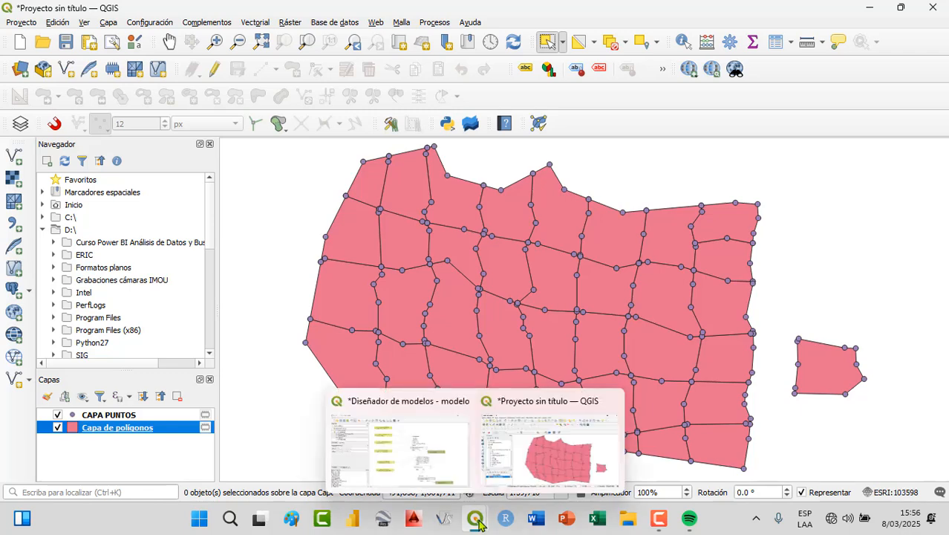
# Step: Switch back to the model designer and name the model "Excel_a_polígonos" in its properties
pyautogui.moveTo(475, 517)
pyautogui.click(416, 446)
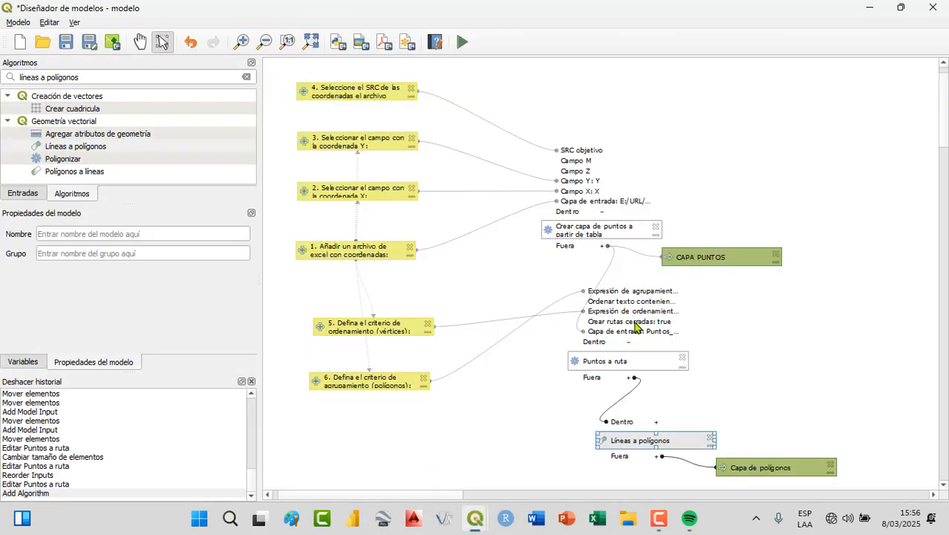
pyautogui.click(86, 235)
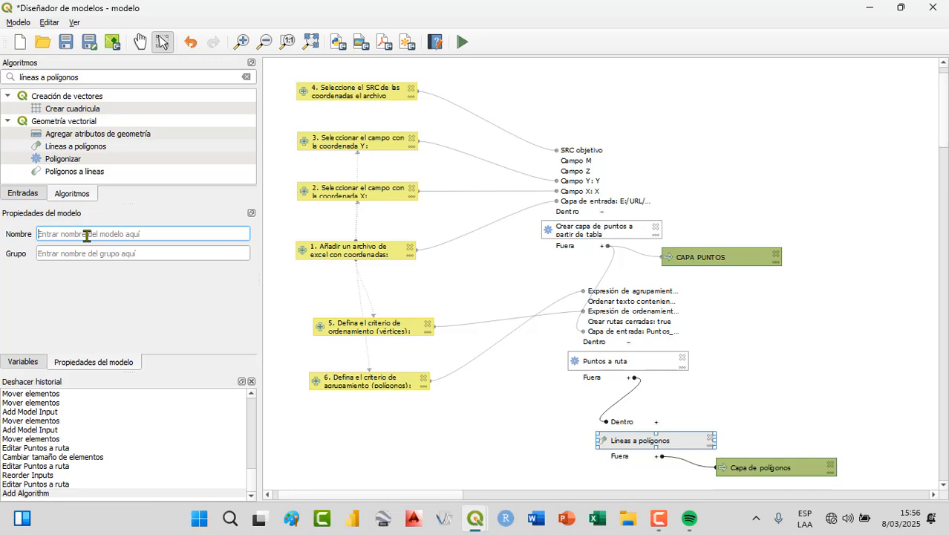
pyautogui.write('Excel_a_')
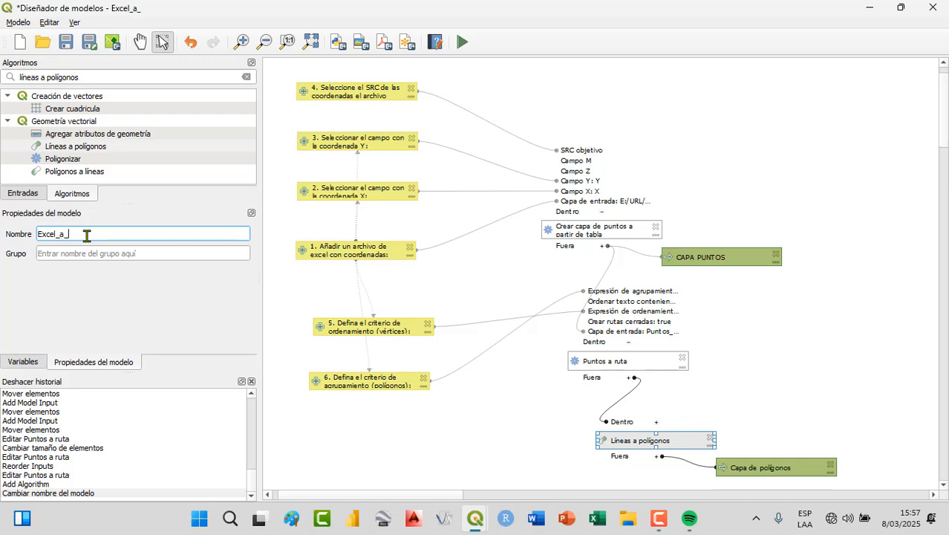
pyautogui.write('polígonos')
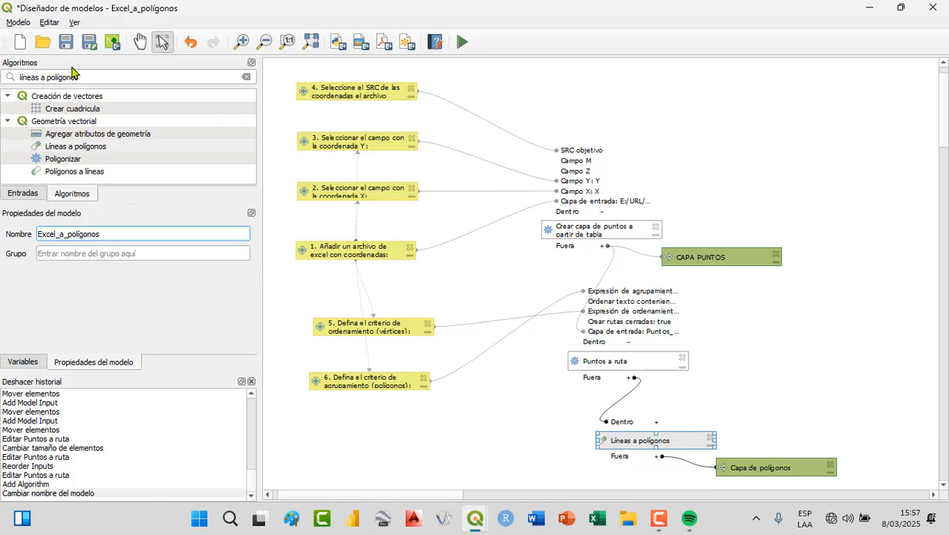
# Step: Save the model as Excel_a_polígonos in the URL/2025 folder on drive E: and close the model designer
pyautogui.click(66, 43)
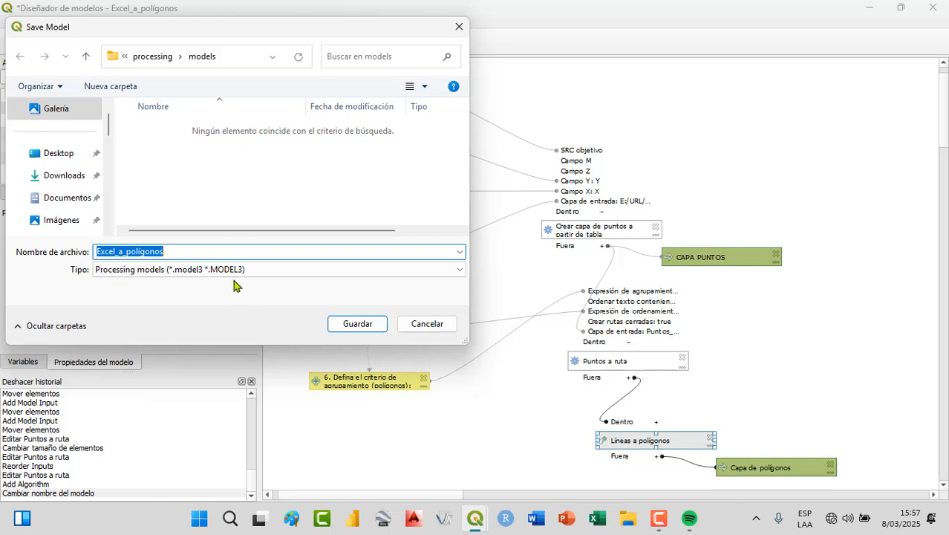
pyautogui.click(59, 153)
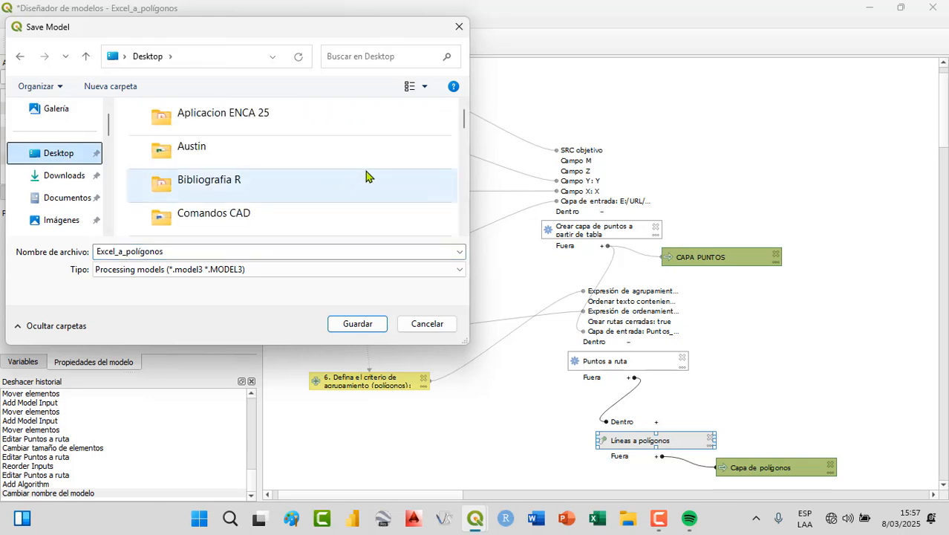
pyautogui.moveTo(463, 126); pyautogui.dragTo(466, 220)
pyautogui.click(234, 230)
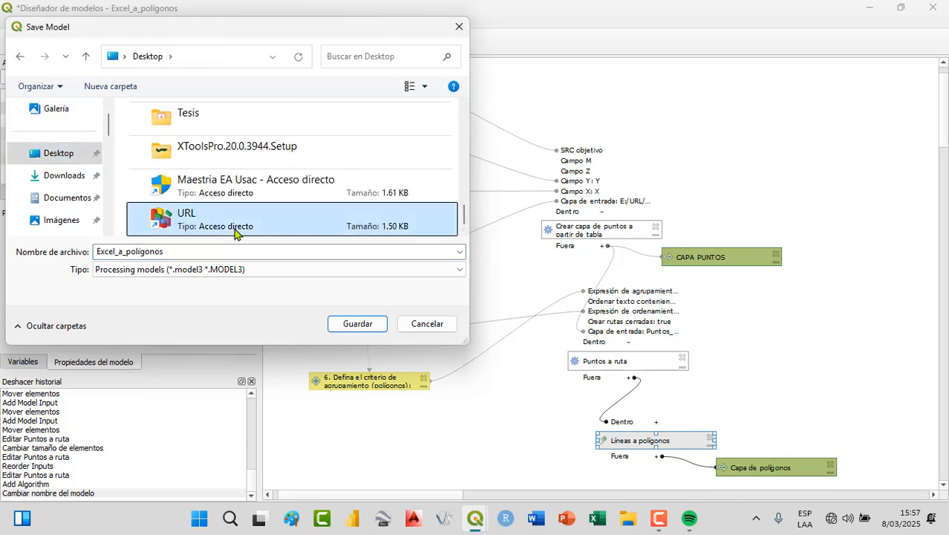
pyautogui.doubleClick(235, 231)
pyautogui.scroll(-2, 187, 228)
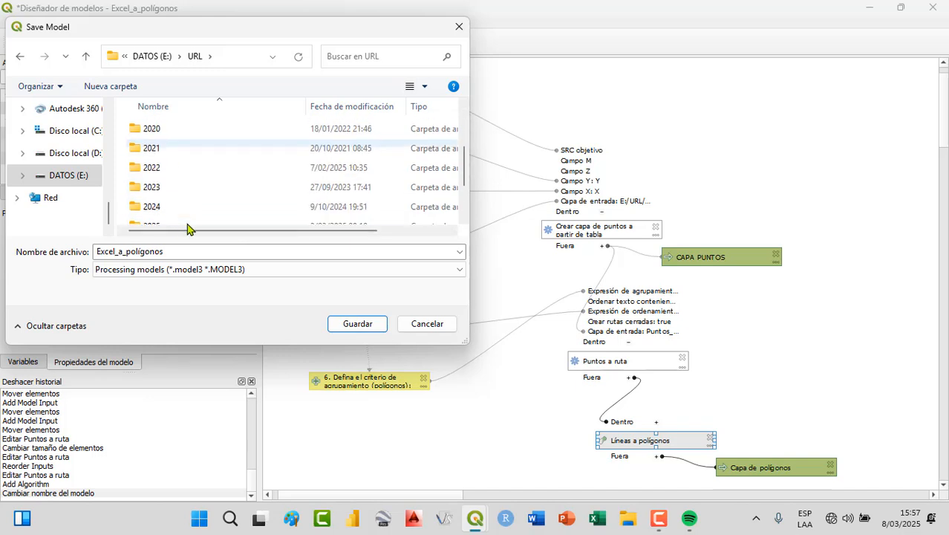
pyautogui.scroll(-1, 187, 229)
pyautogui.doubleClick(148, 208)
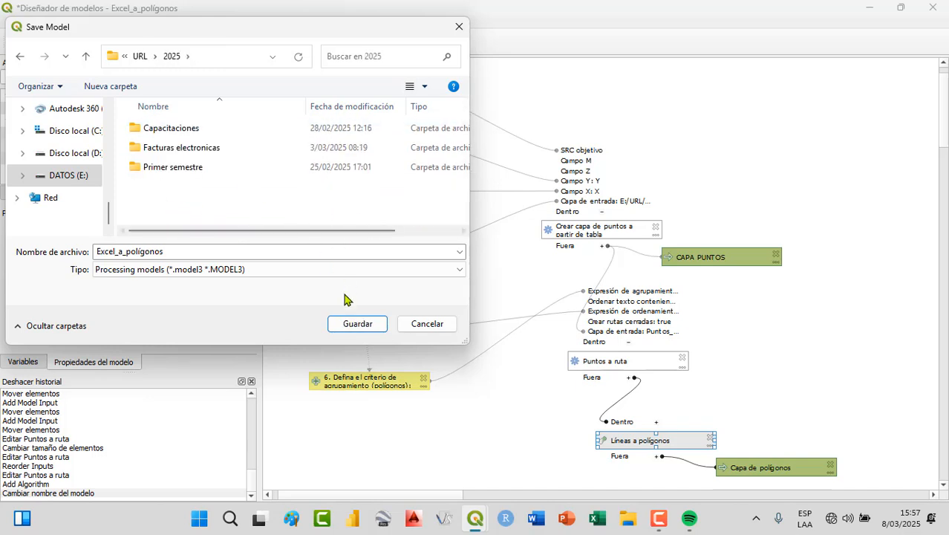
pyautogui.click(367, 327)
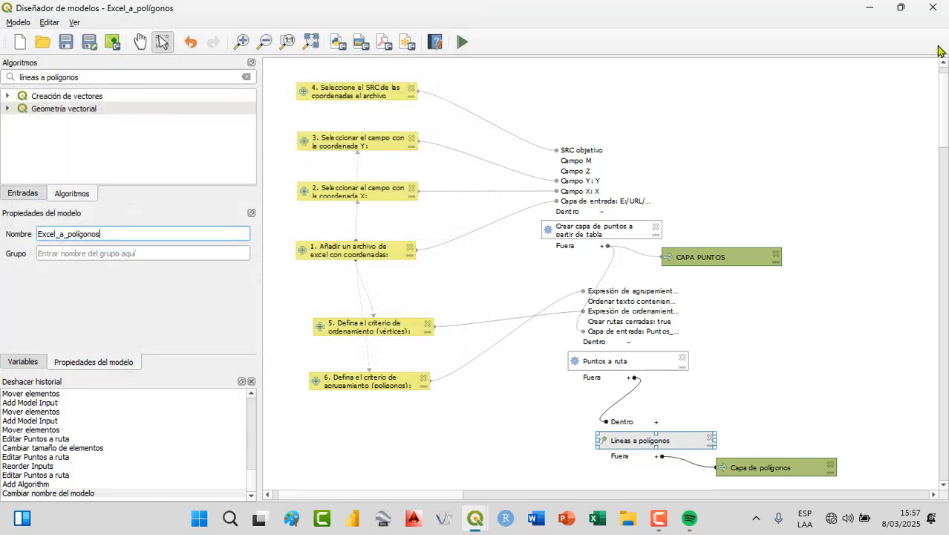
pyautogui.click(933, 7)
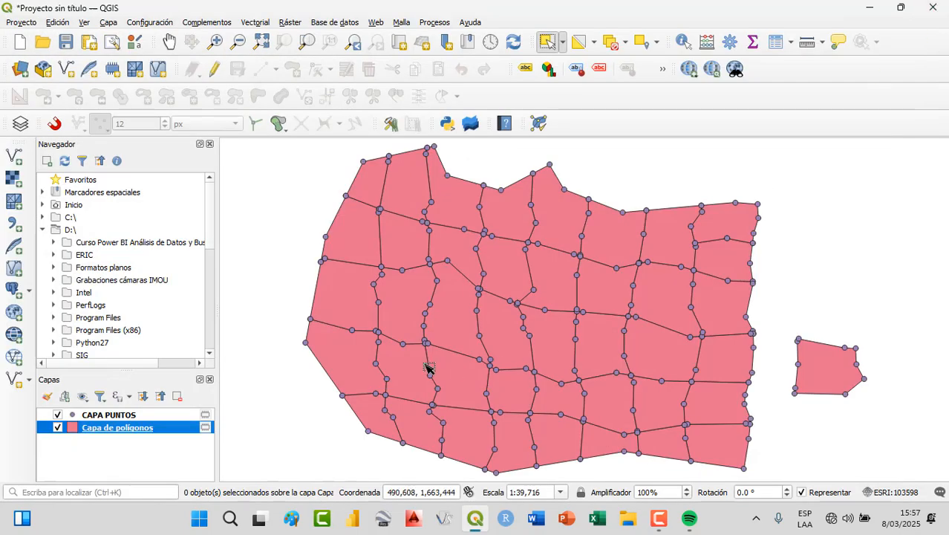
# Step: Remove both the CAPA PUNTOS and Capa de polígonos layers from the project
pyautogui.keyDown('ctrl'); pyautogui.click(89, 416); pyautogui.keyUp('ctrl')
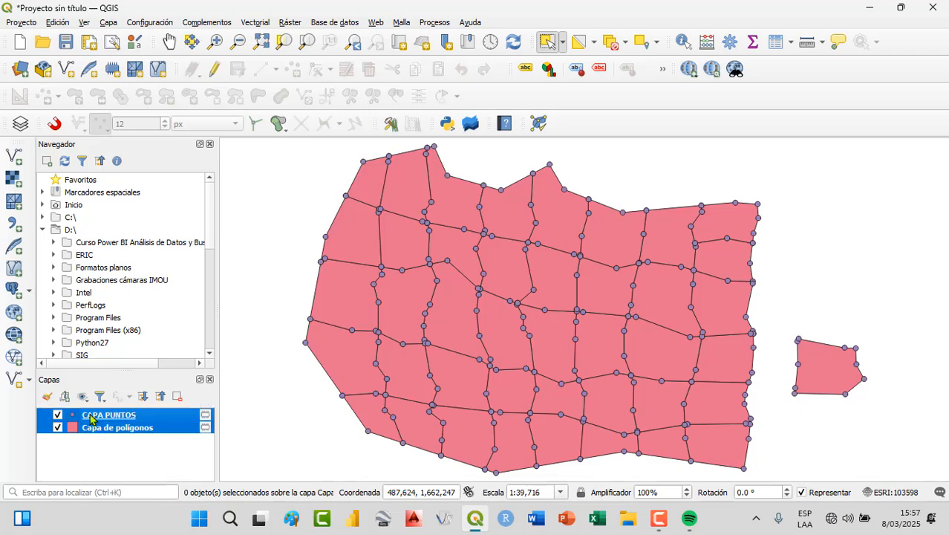
pyautogui.rightClick(90, 417)
pyautogui.click(138, 207)
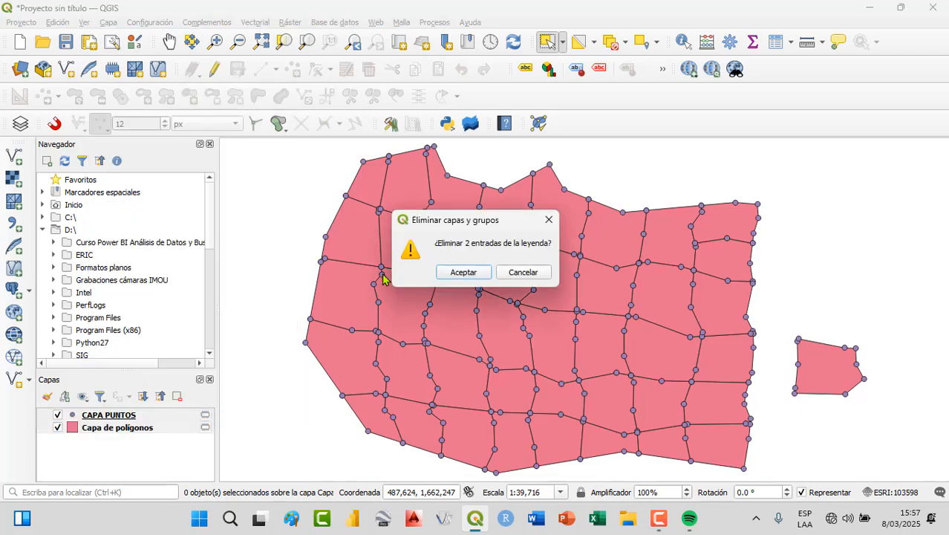
pyautogui.click(476, 276)
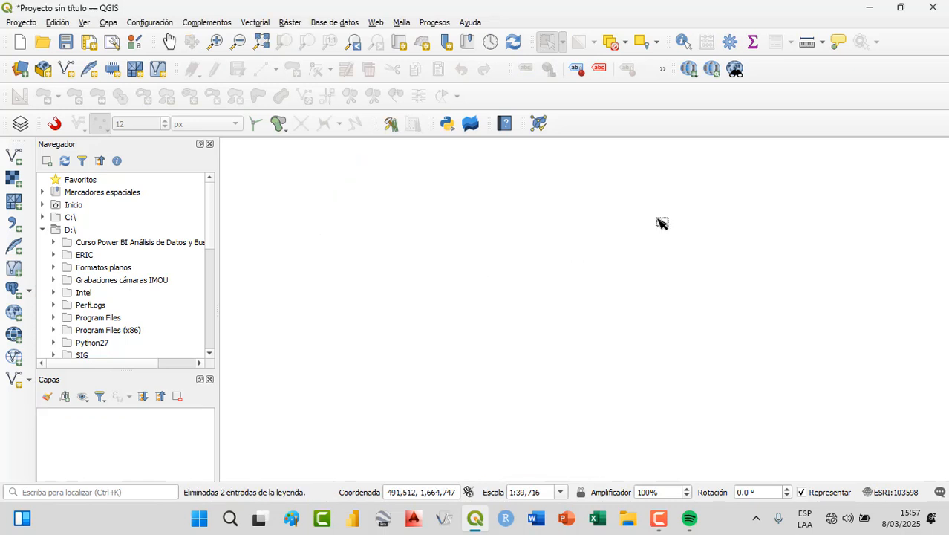
# Step: Show the processing toolbox and add the model Excel_a_polígonos.model3 from the URL/2025 folder to it
pyautogui.click(729, 43)
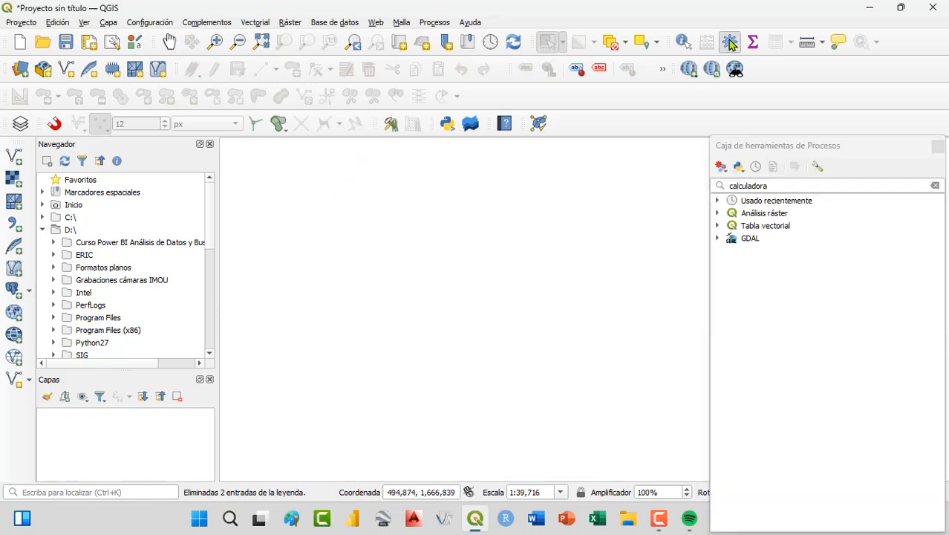
pyautogui.click(725, 169)
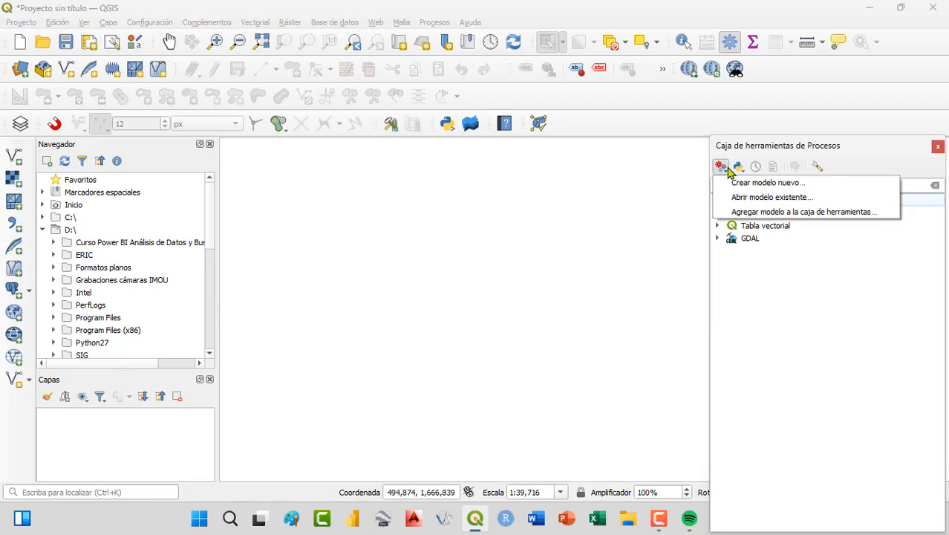
pyautogui.click(732, 211)
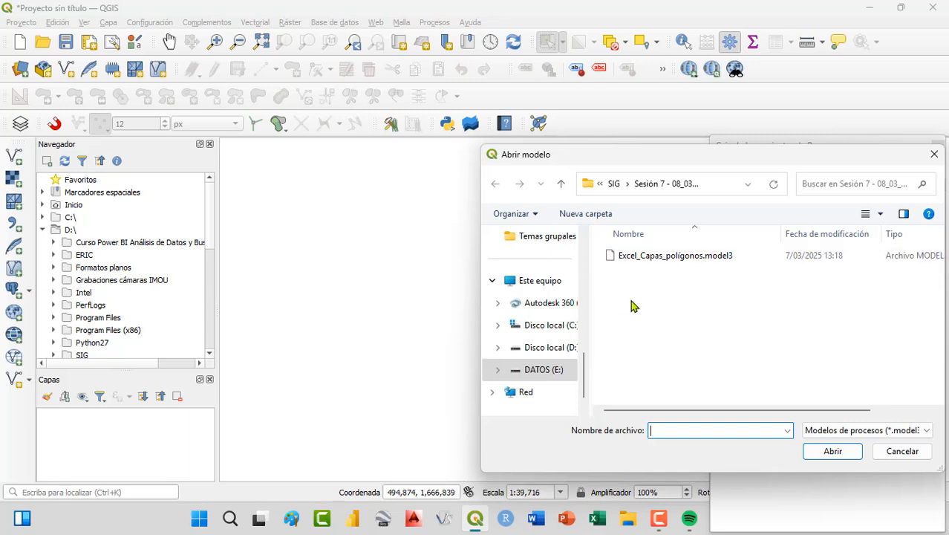
pyautogui.moveTo(586, 381); pyautogui.dragTo(601, 254)
pyautogui.click(553, 306)
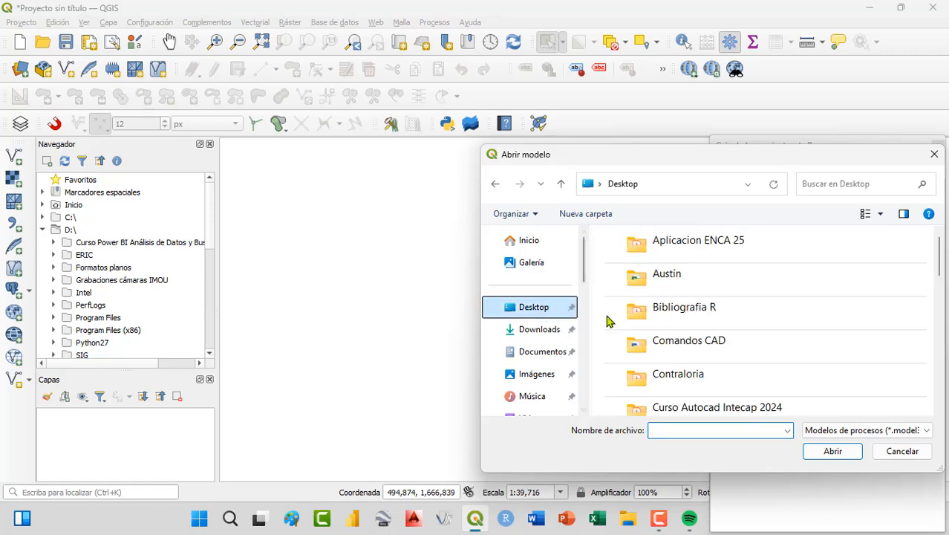
pyautogui.scroll(-15, 685, 347)
pyautogui.doubleClick(682, 399)
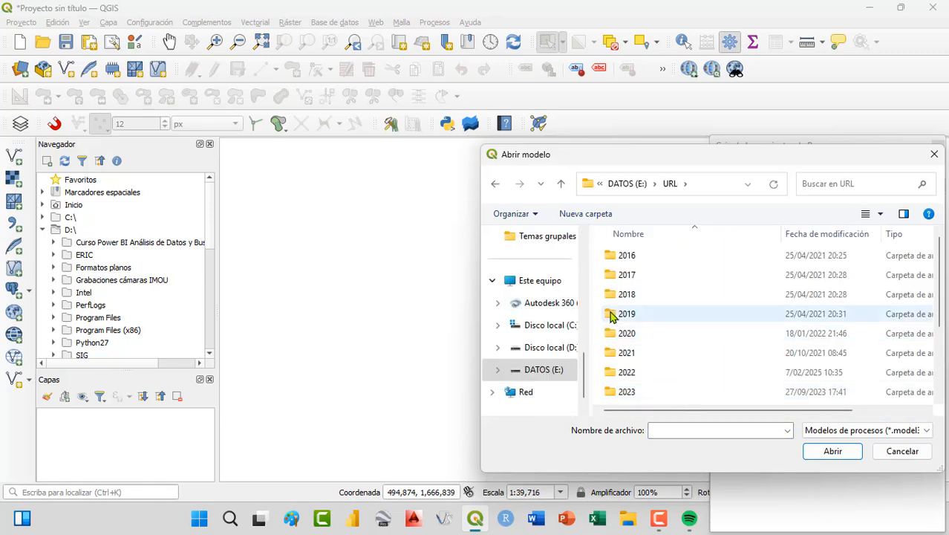
pyautogui.scroll(-3, 624, 319)
pyautogui.doubleClick(630, 319)
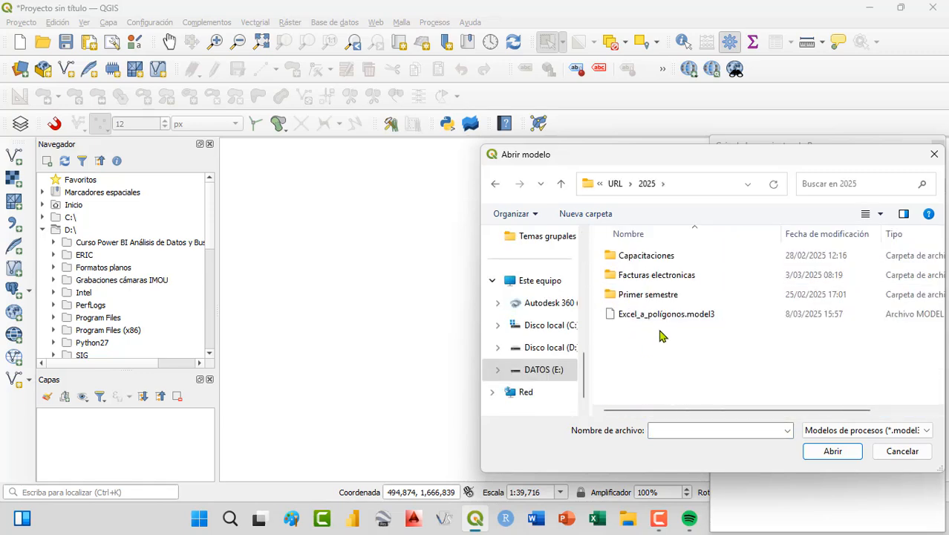
pyautogui.click(663, 318)
pyautogui.click(823, 448)
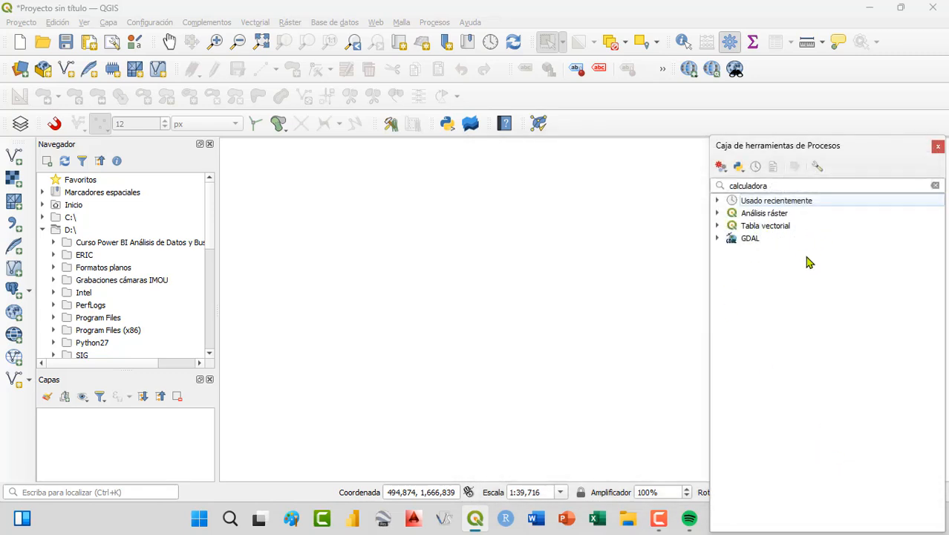
pyautogui.click(720, 167)
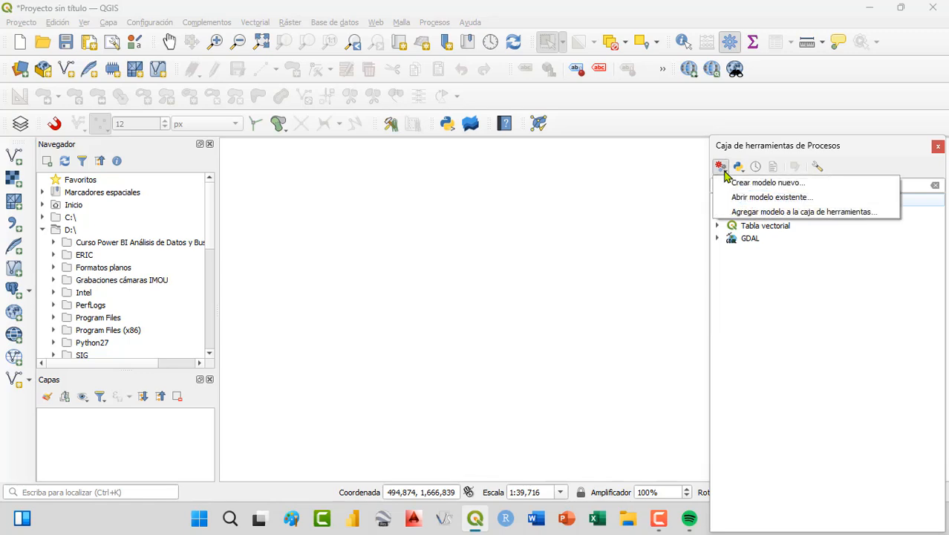
pyautogui.click(744, 199)
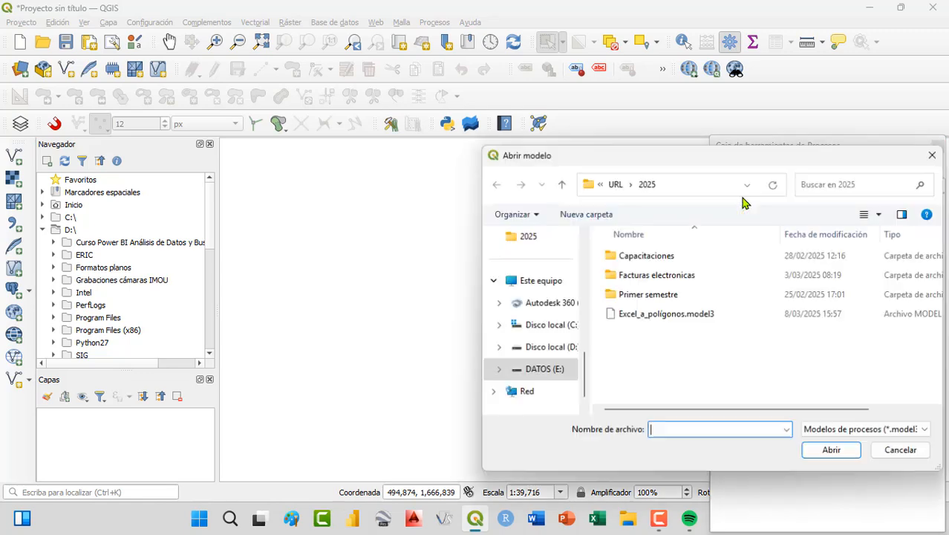
pyautogui.click(934, 154)
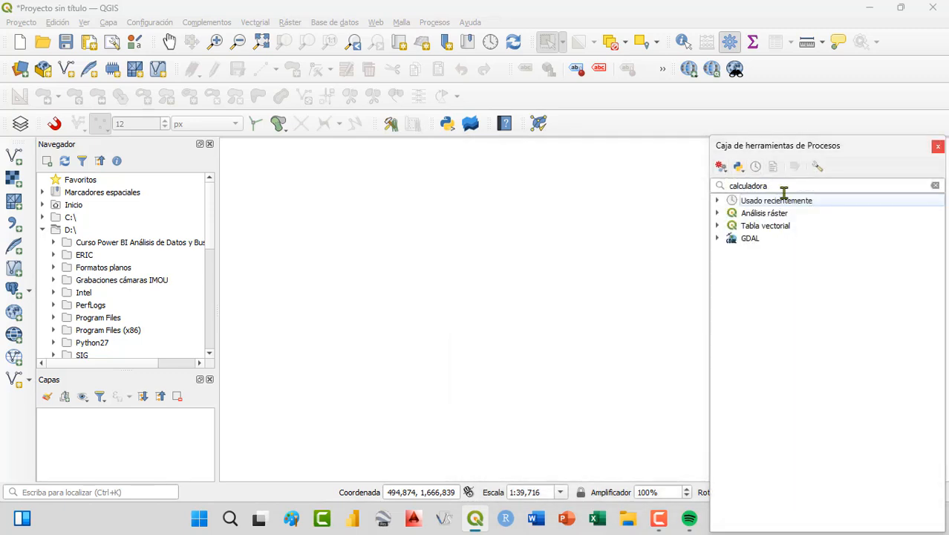
# Step: Replace the toolbox search with "modelos" and open the Excel_a_polígonos model for running
pyautogui.click(934, 186)
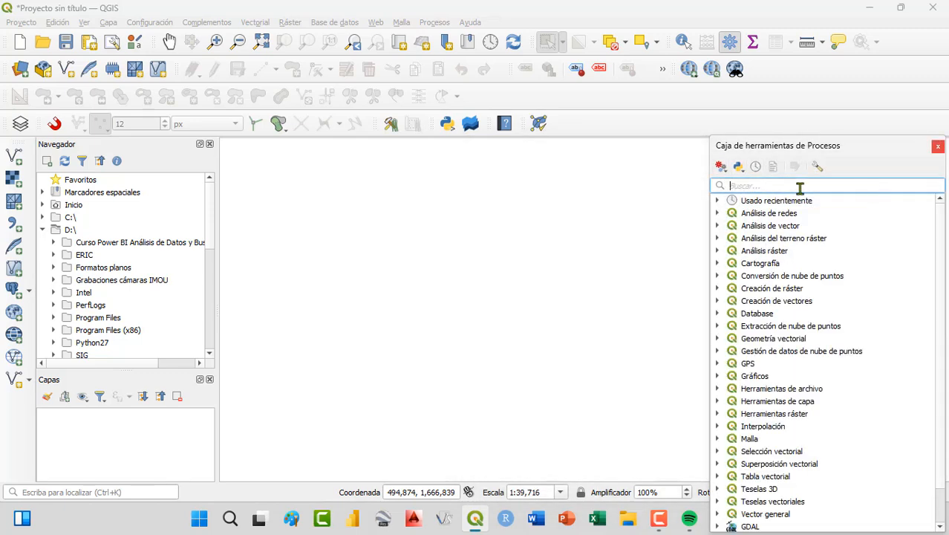
pyautogui.write('modelos')
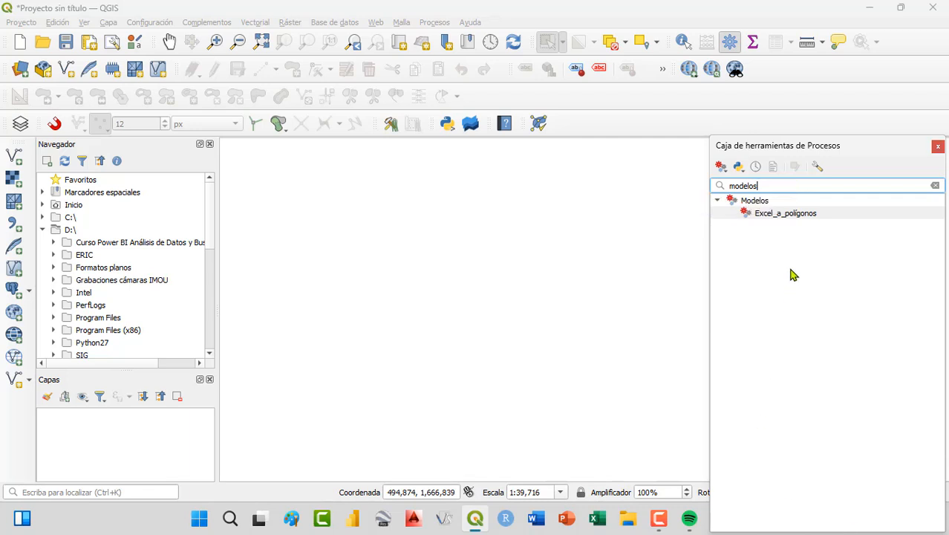
pyautogui.click(796, 217)
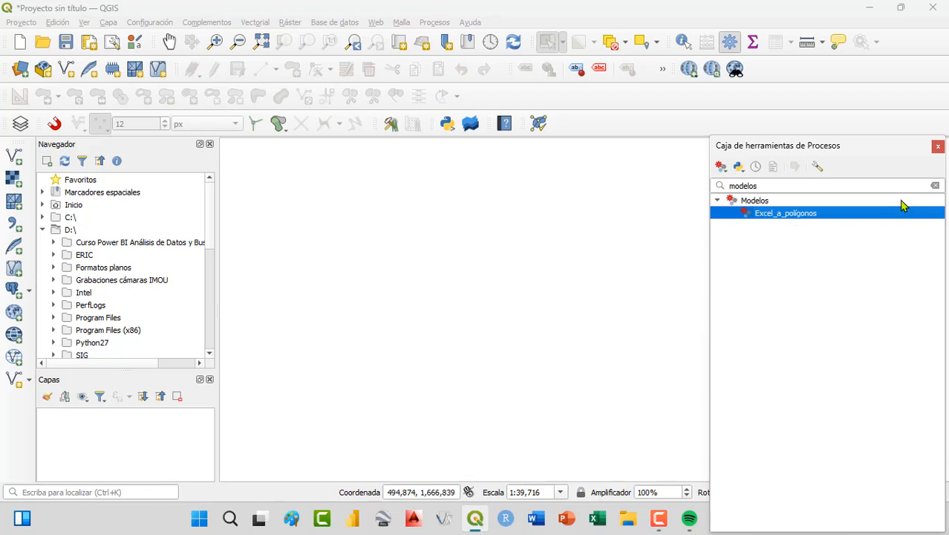
pyautogui.doubleClick(815, 215)
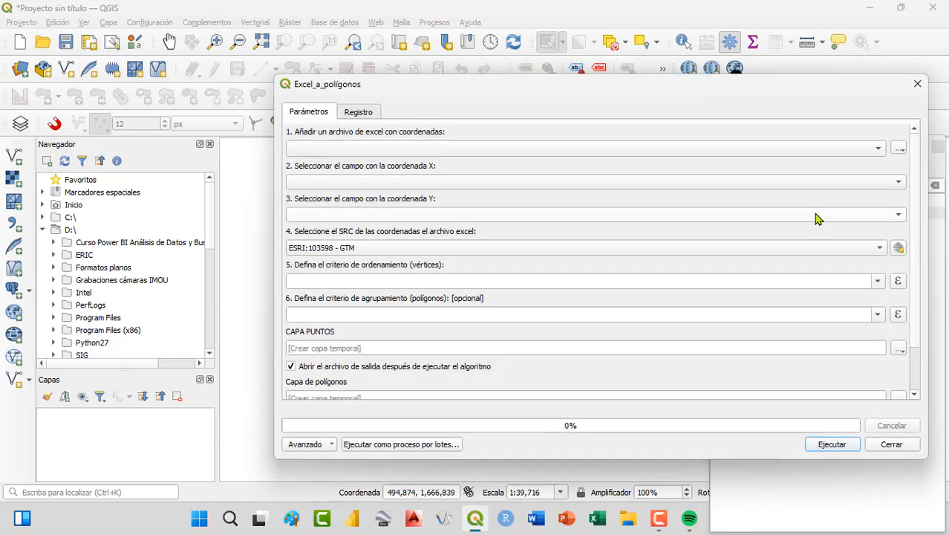
# Step: Load COORDENADAS.xlsx as the model's coordinate table and set X and Y as its coordinate fields
pyautogui.click(897, 160)
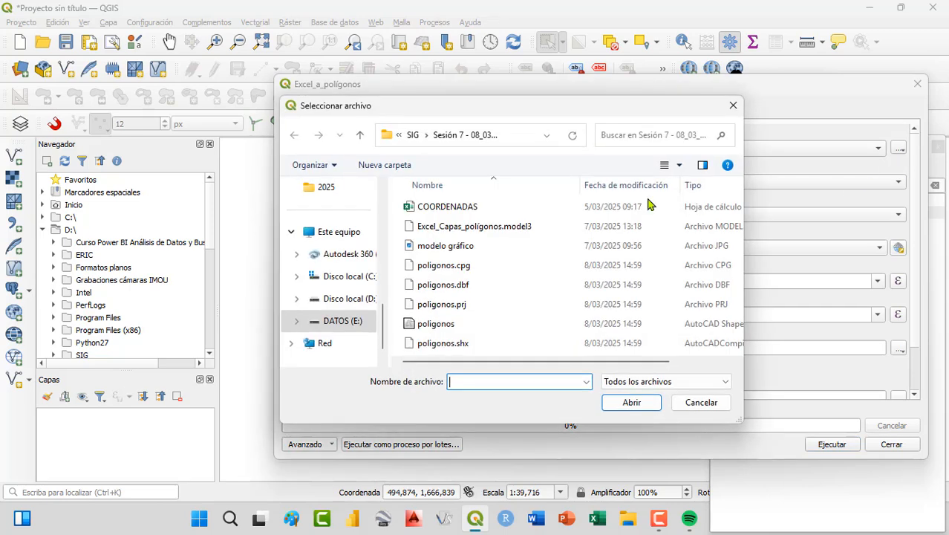
pyautogui.click(479, 210)
pyautogui.click(631, 401)
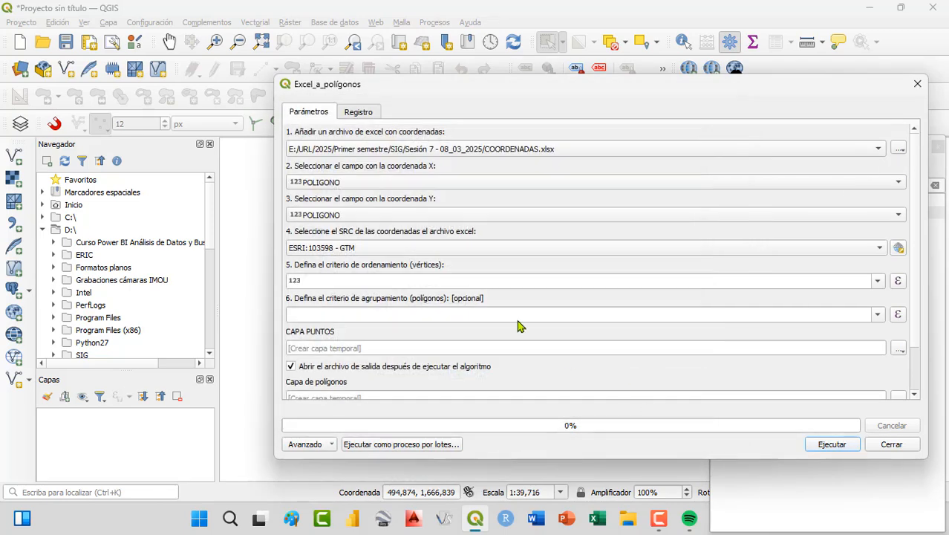
pyautogui.click(891, 186)
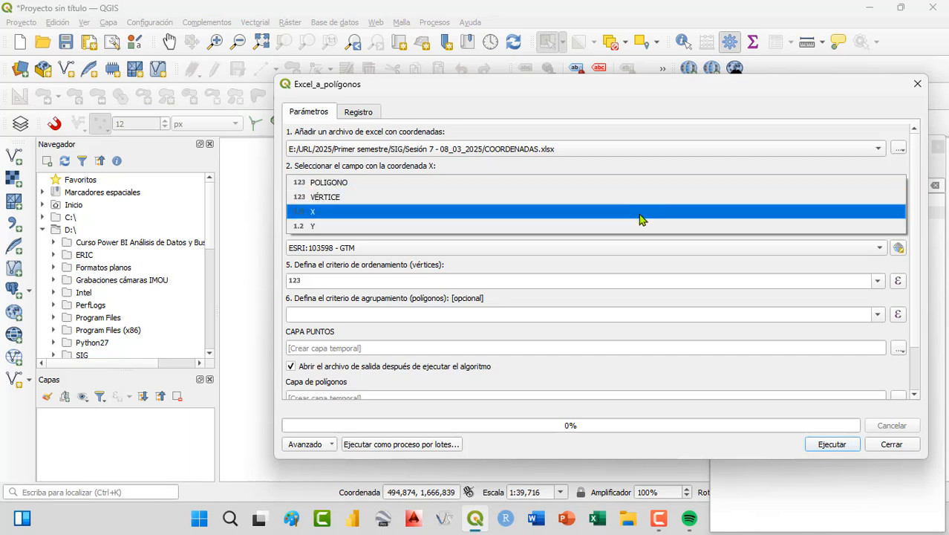
pyautogui.click(640, 213)
pyautogui.click(899, 215)
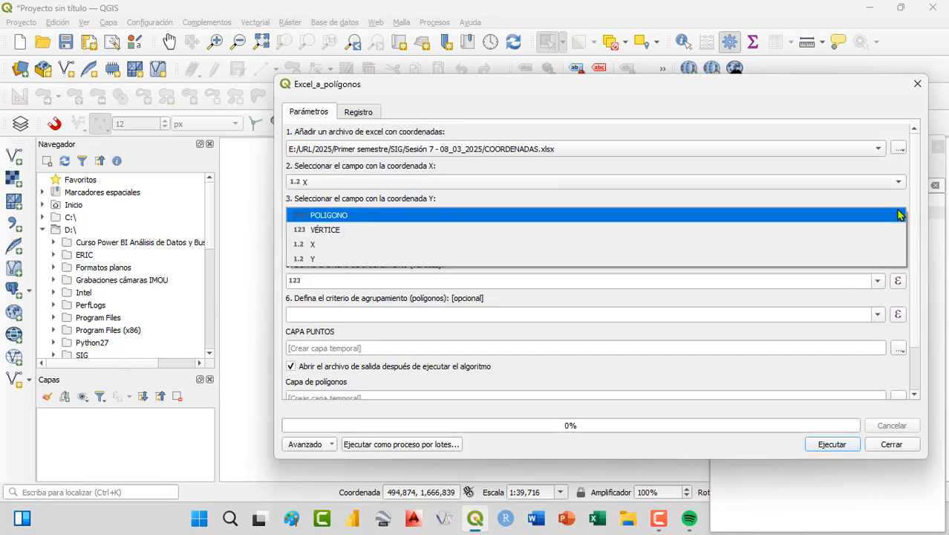
pyautogui.click(776, 259)
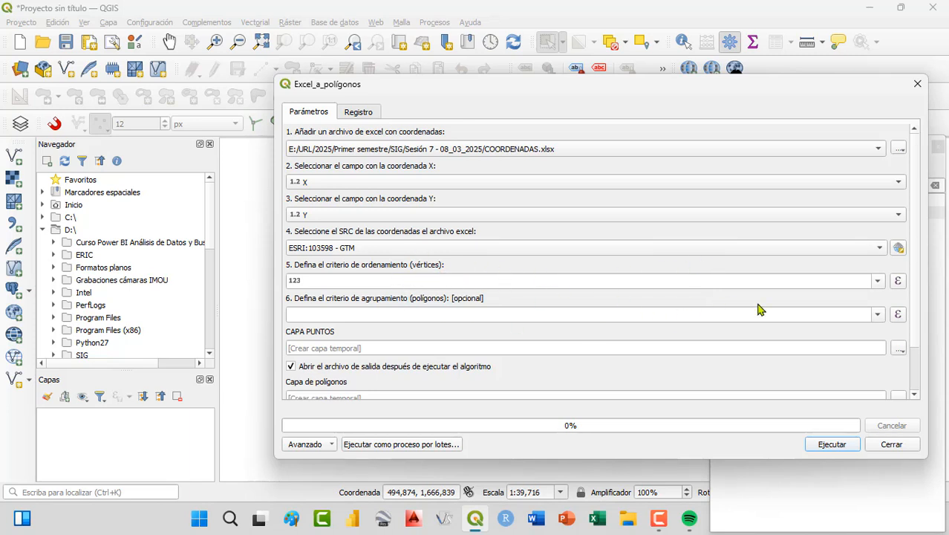
# Step: Set the vertex ordering criterion to VÉRTICE and the polygon grouping criterion to POLIGONO
pyautogui.click(877, 281)
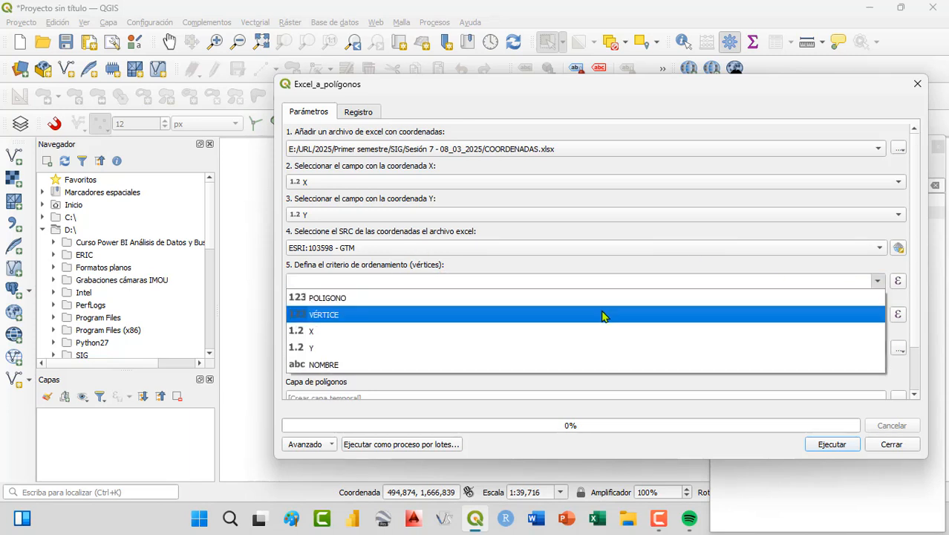
pyautogui.click(602, 315)
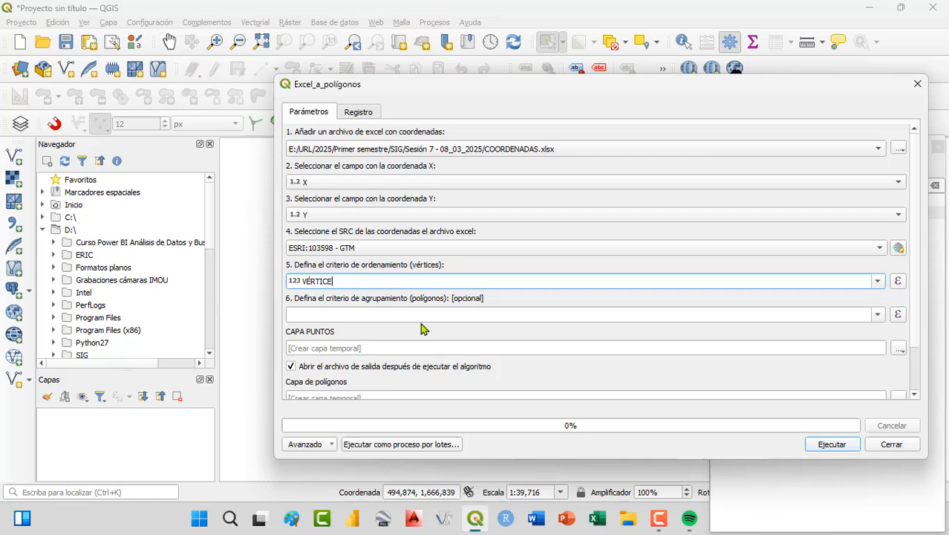
pyautogui.click(878, 315)
pyautogui.click(728, 341)
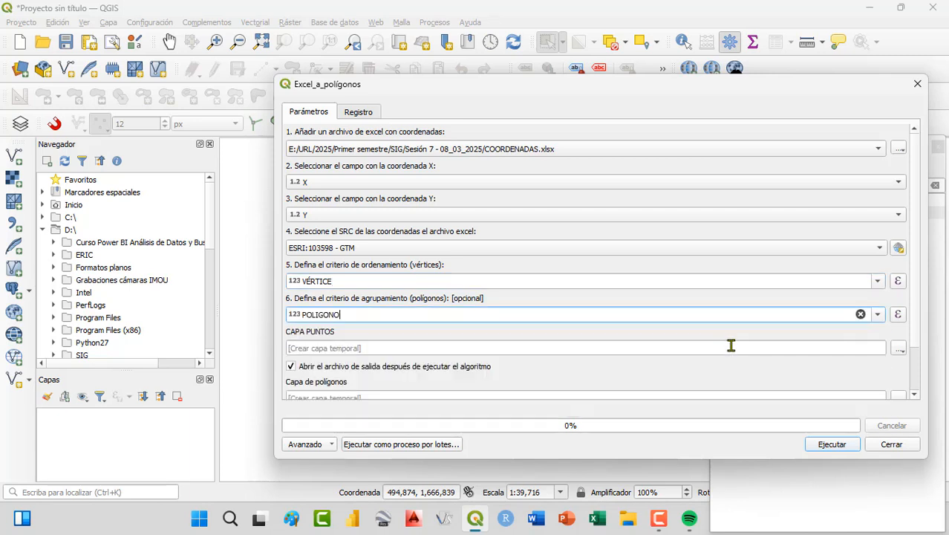
# Step: Run the model with temporary point and polygon output layers, closing its dialog and the processing toolbox
pyautogui.scroll(-3, 761, 377)
pyautogui.click(829, 444)
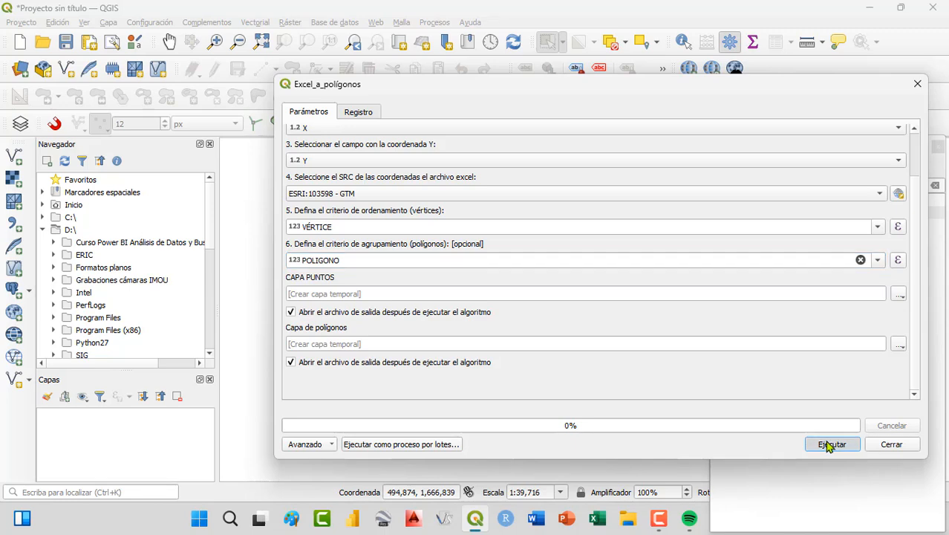
pyautogui.click(885, 445)
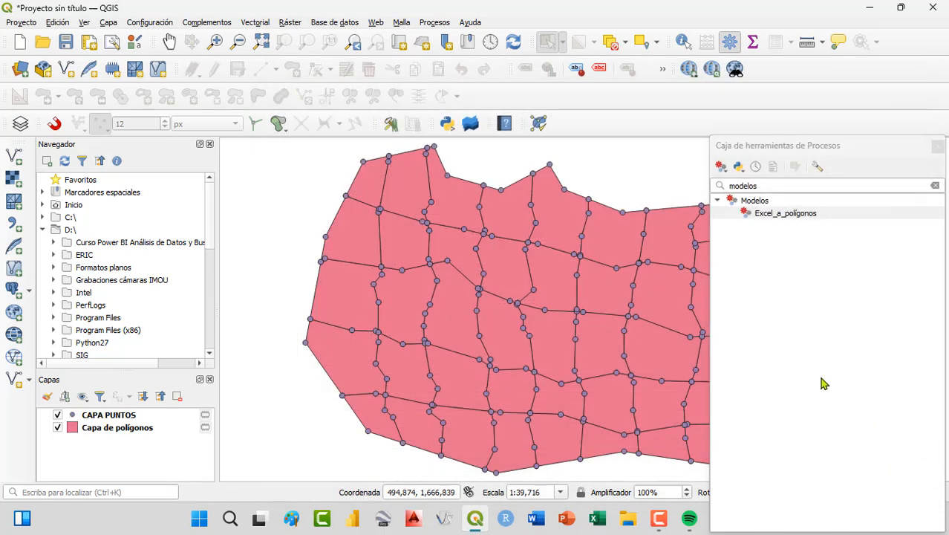
pyautogui.click(938, 146)
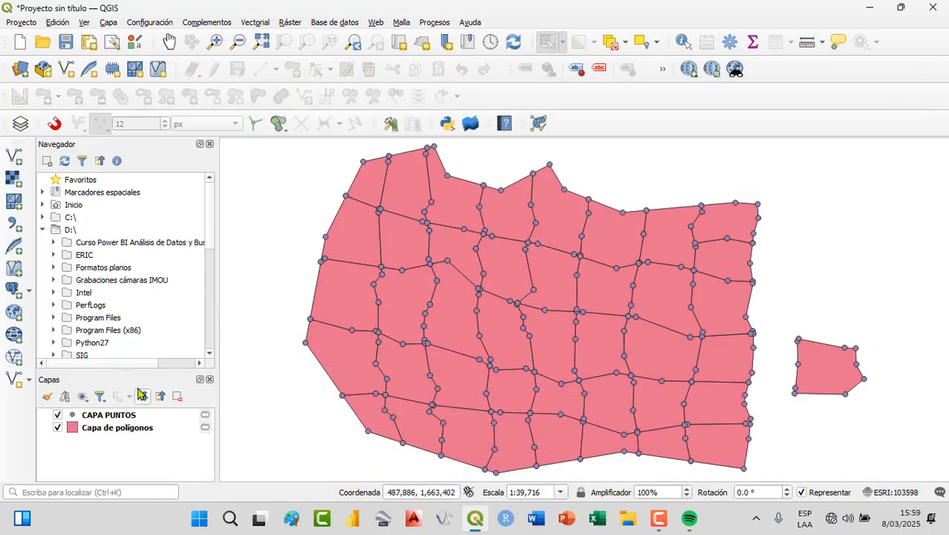
# Step: Review the attribute table of the Capa de polígonos layer and close it
pyautogui.click(114, 432)
pyautogui.rightClick(114, 433)
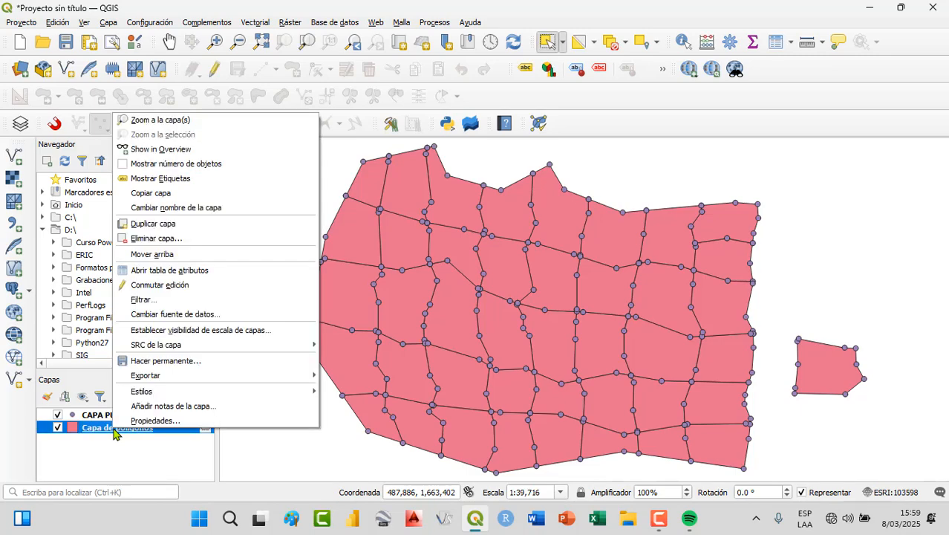
pyautogui.click(193, 271)
pyautogui.click(806, 59)
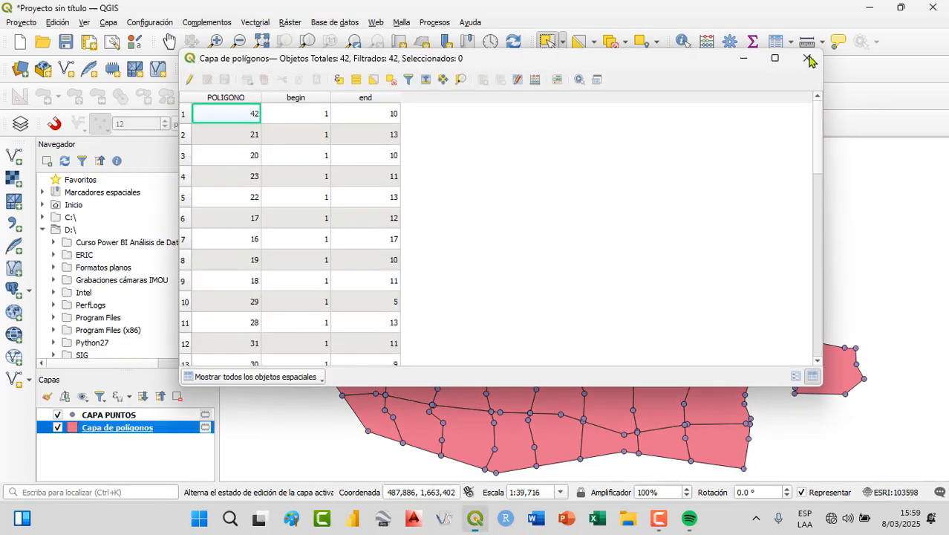
# Step: Open Excel_a_polígonos.model3 from the URL/2025 folder in the model designer
pyautogui.click(476, 519)
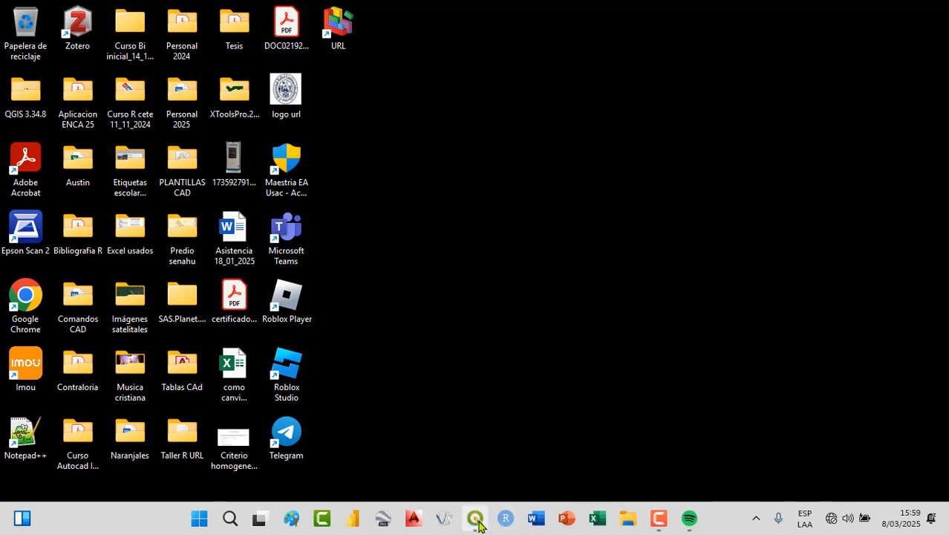
pyautogui.click(478, 523)
pyautogui.click(437, 24)
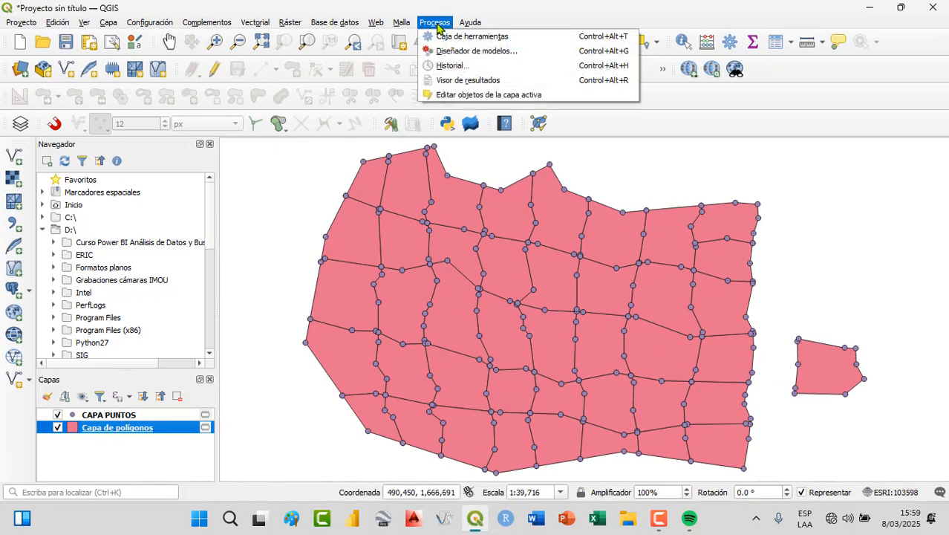
pyautogui.click(453, 50)
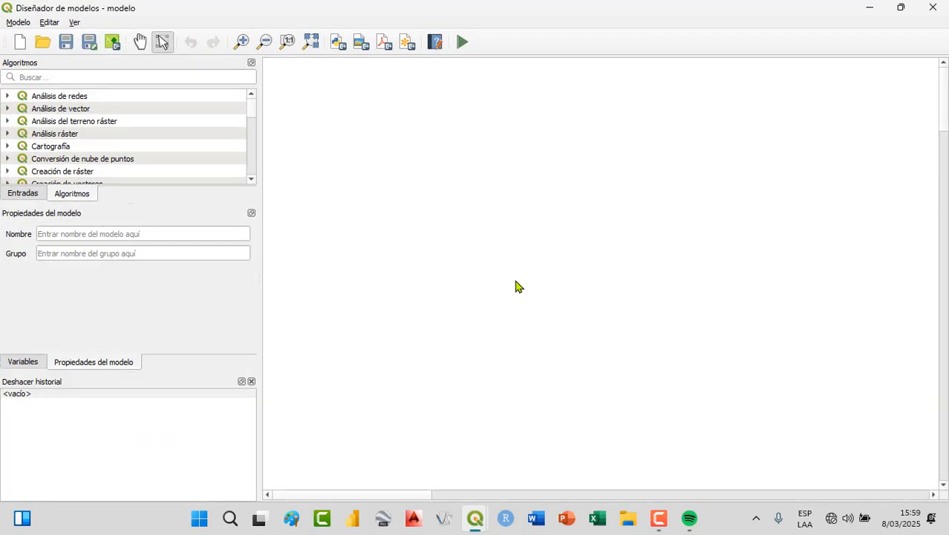
pyautogui.click(18, 23)
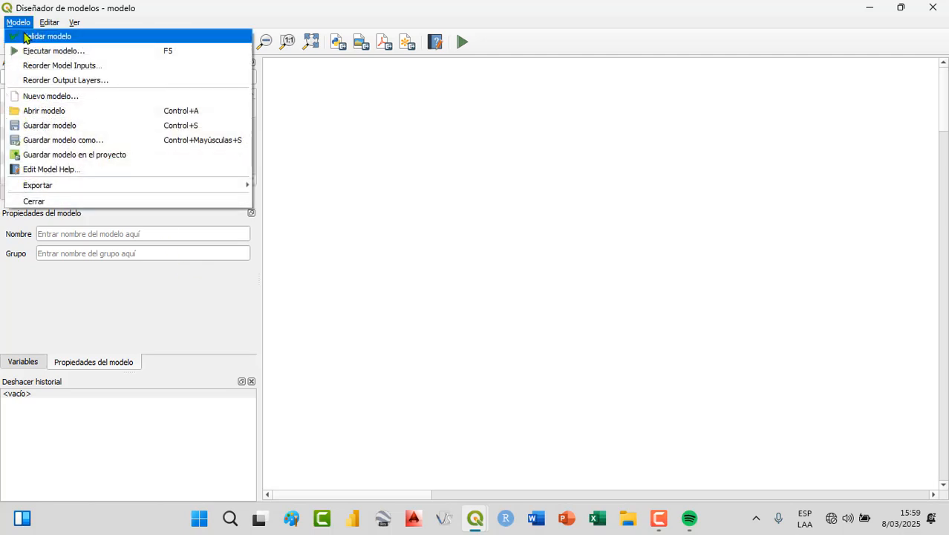
pyautogui.click(30, 111)
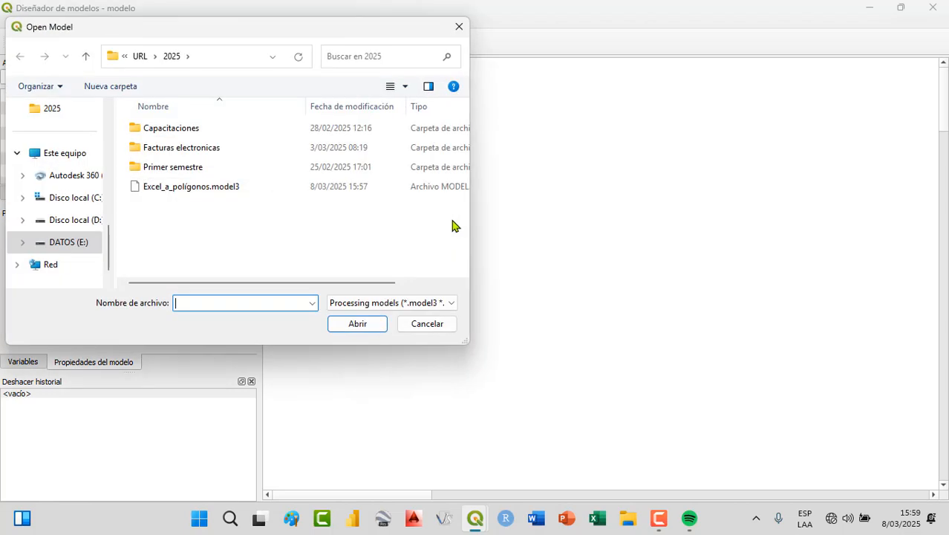
pyautogui.click(230, 187)
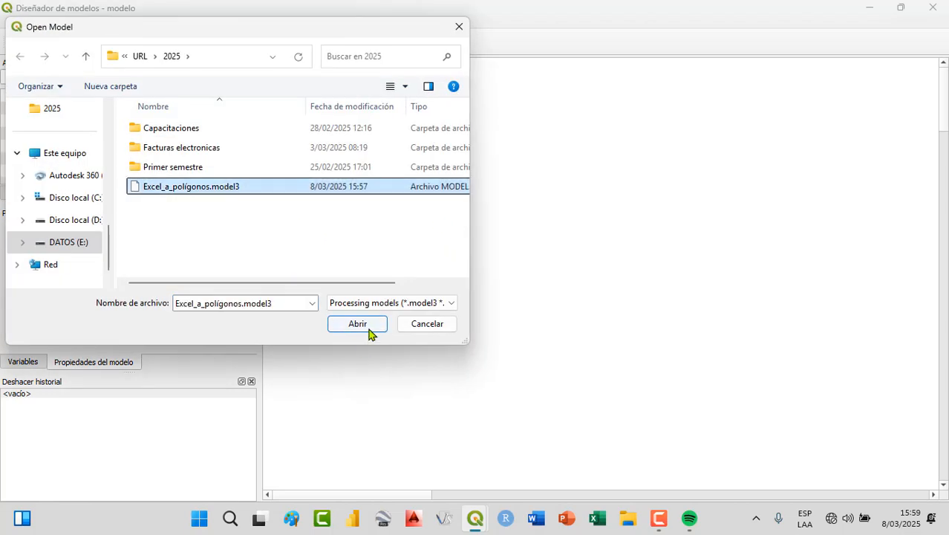
pyautogui.click(369, 329)
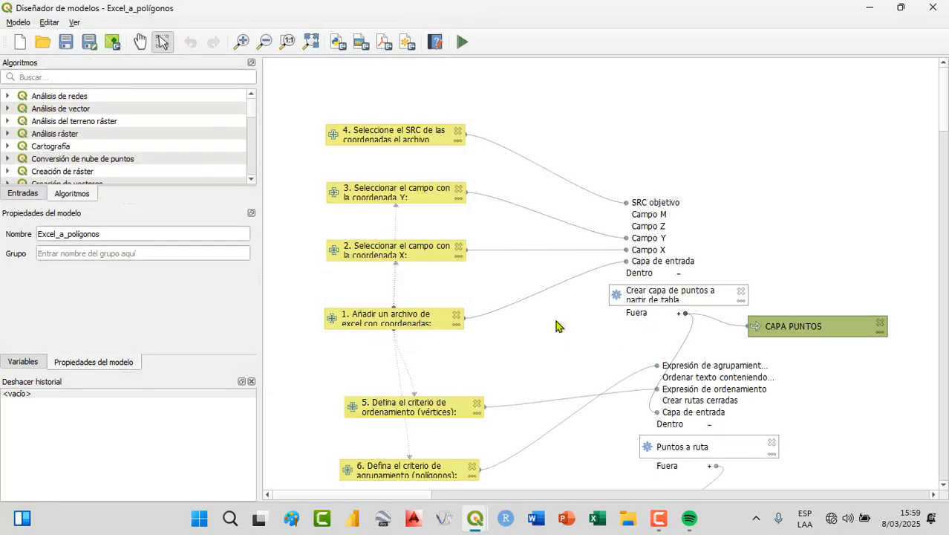
# Step: Examine the full Excel_a_polígonos diagram, from inputs to output layers, and compare it with the layers in the project map
pyautogui.click(139, 43)
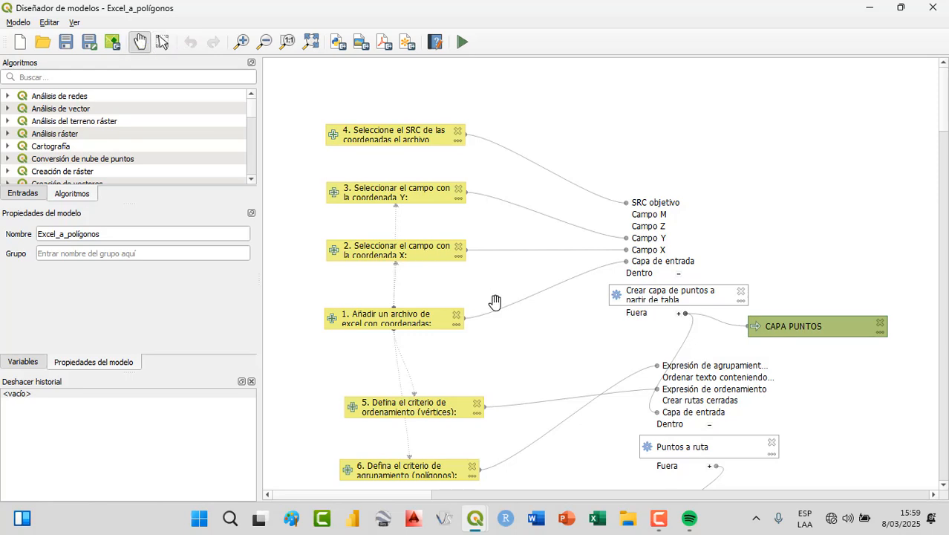
pyautogui.moveTo(494, 299); pyautogui.dragTo(472, 260)
pyautogui.moveTo(504, 329); pyautogui.dragTo(507, 318)
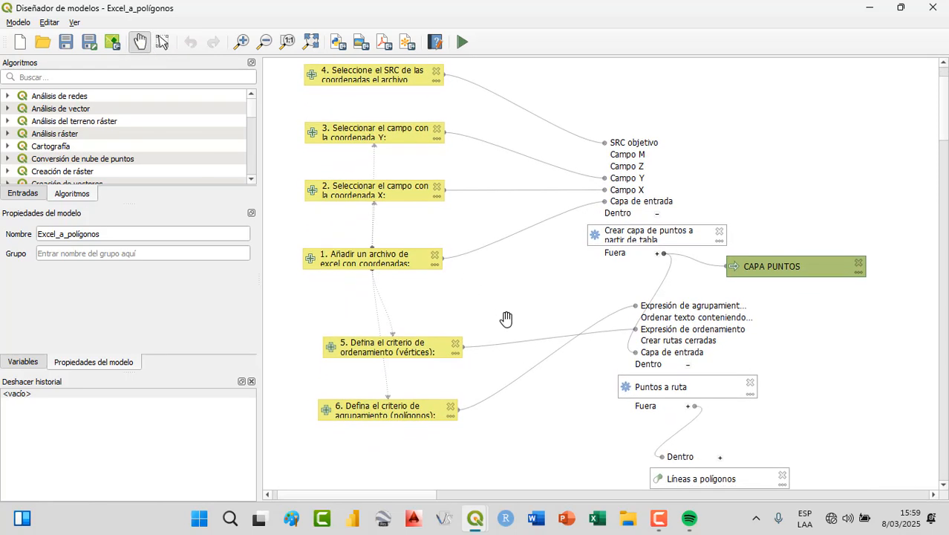
pyautogui.scroll(-3, 505, 318)
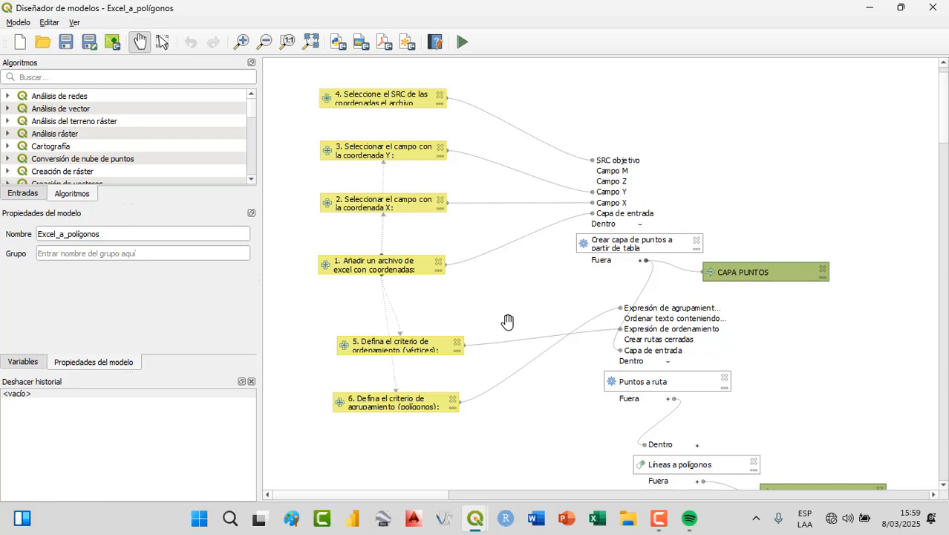
pyautogui.scroll(-1, 508, 320)
pyautogui.scroll(-1, 517, 307)
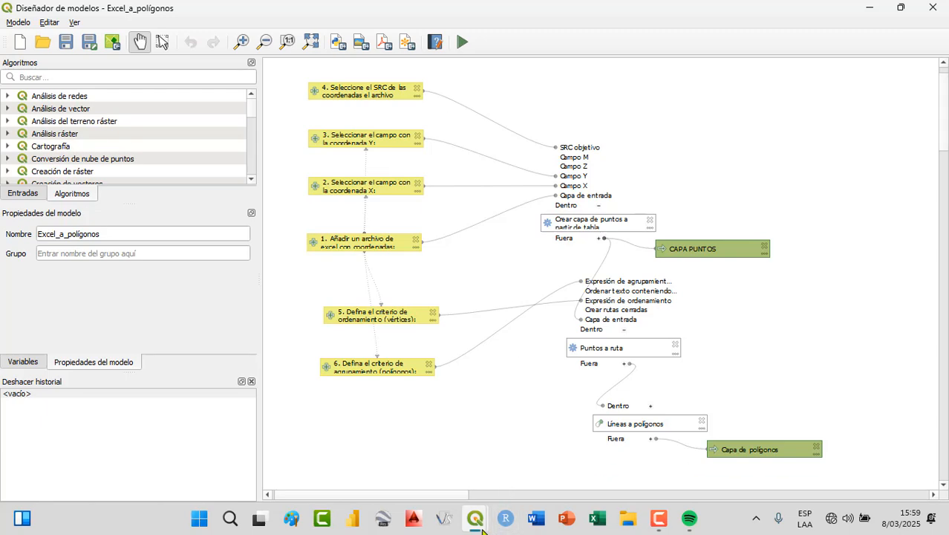
pyautogui.moveTo(475, 518)
pyautogui.click(399, 469)
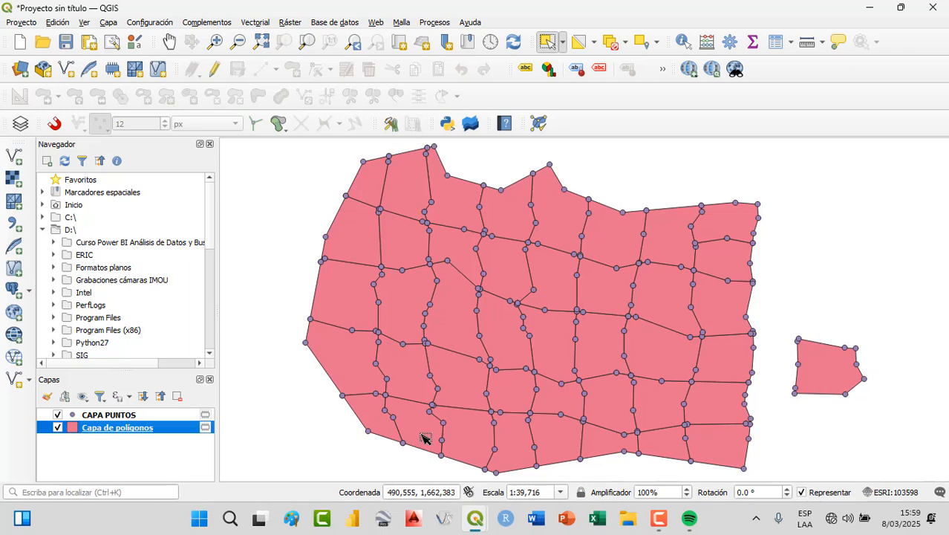
pyautogui.moveTo(475, 518)
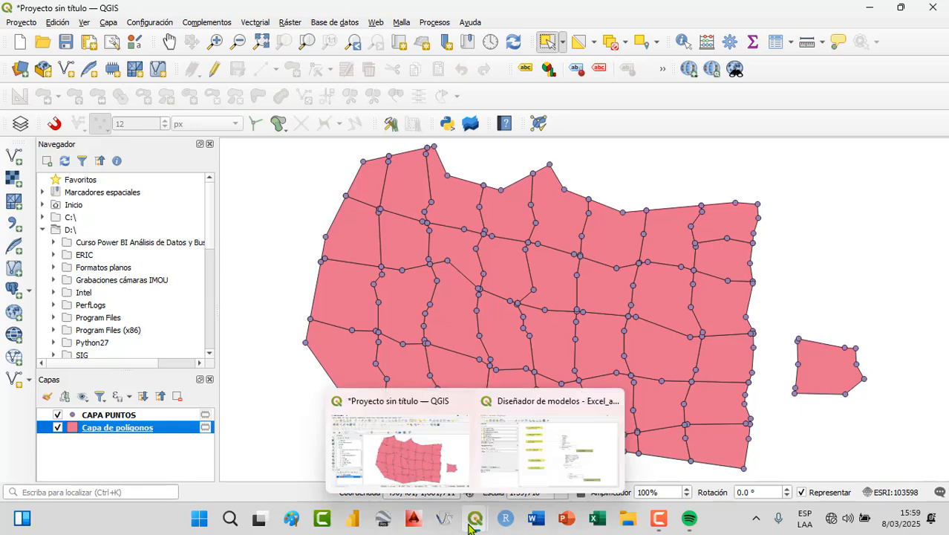
pyautogui.click(536, 481)
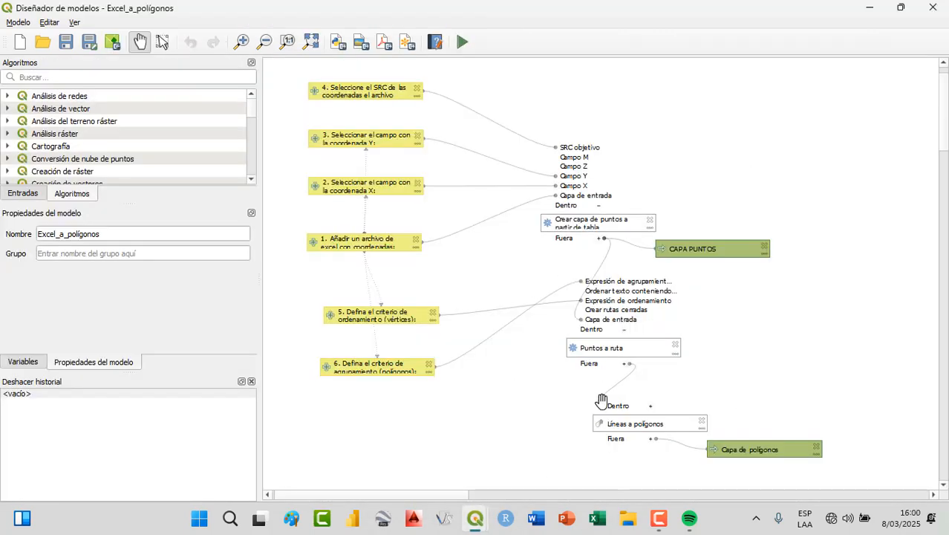
pyautogui.moveTo(464, 393); pyautogui.dragTo(457, 382)
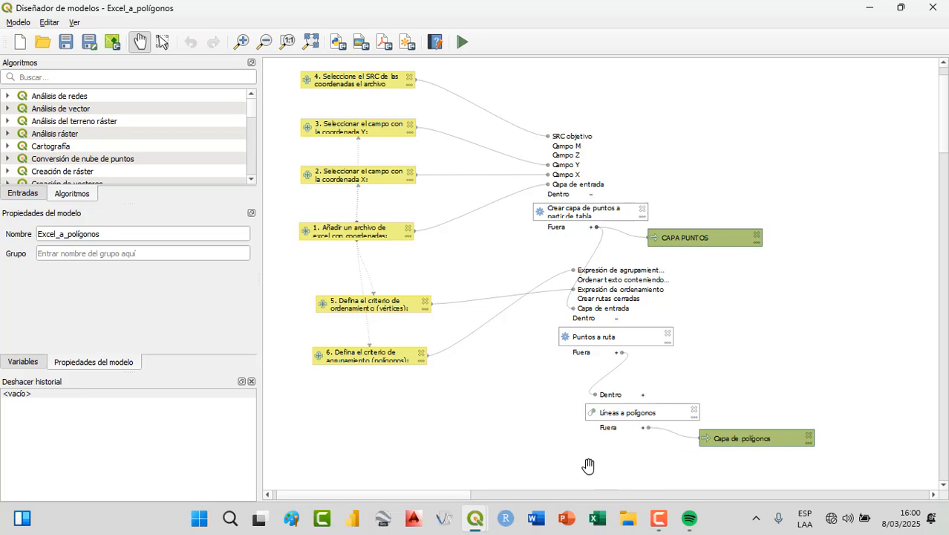
# Step: Search the model designer's algorithms for "calculadora" and select Calculadora de campos
pyautogui.click(107, 76)
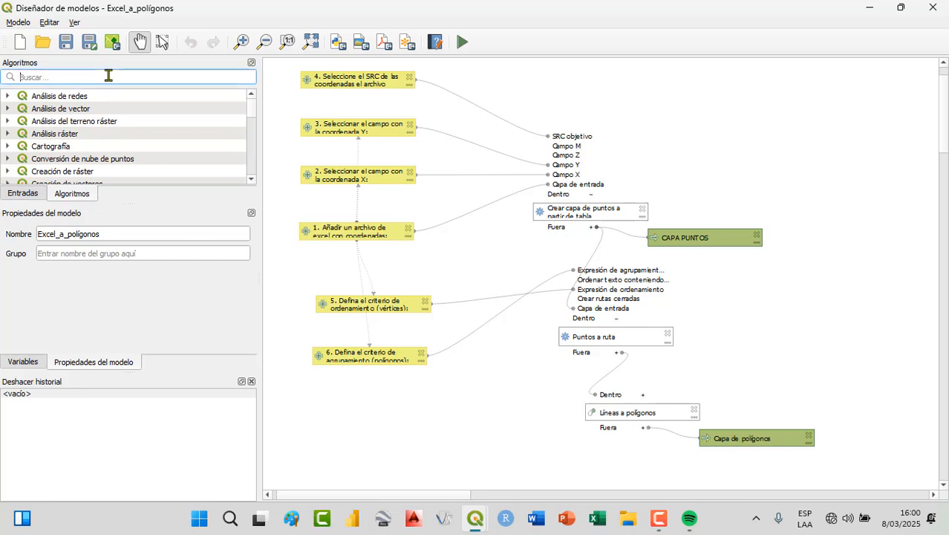
pyautogui.write('calcul')
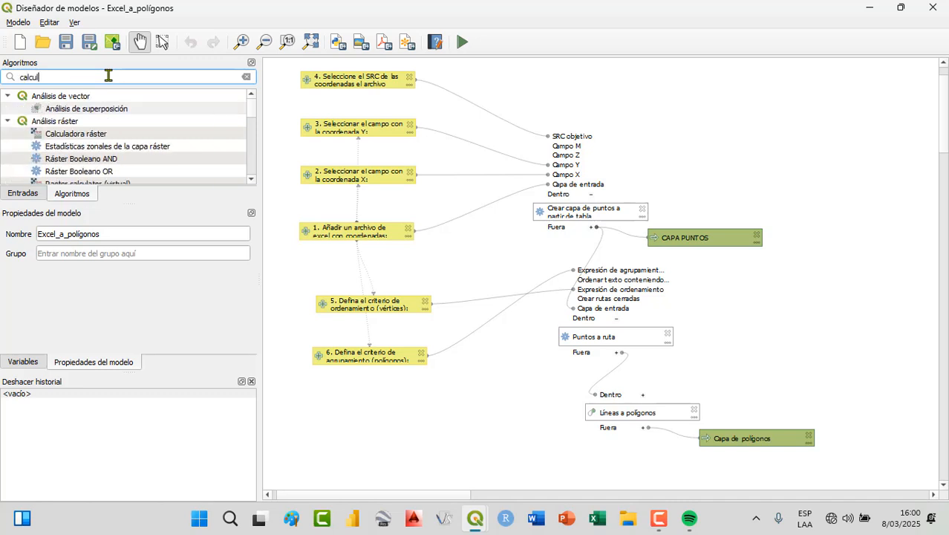
pyautogui.write('adora')
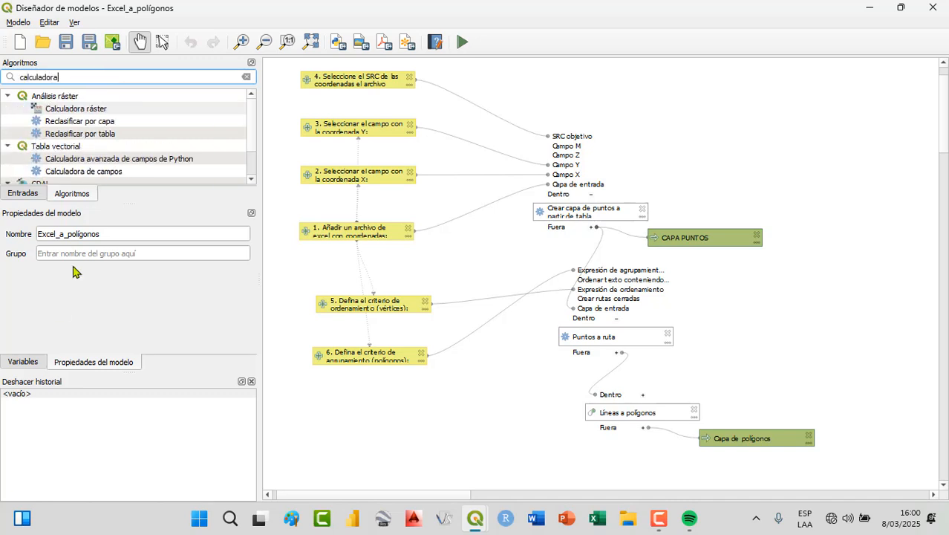
pyautogui.click(114, 171)
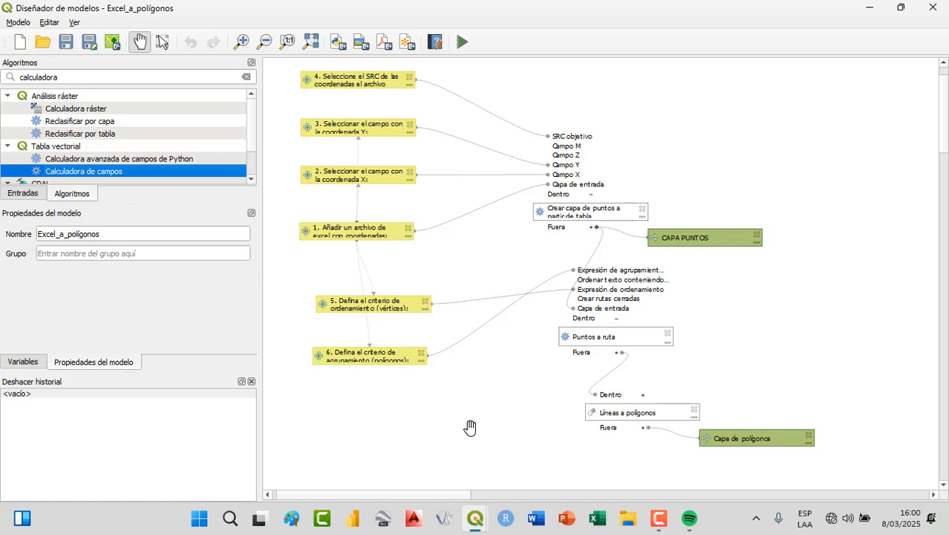
# Step: Select the whole model name in the model properties for editing
pyautogui.moveTo(116, 235); pyautogui.dragTo(32, 235)
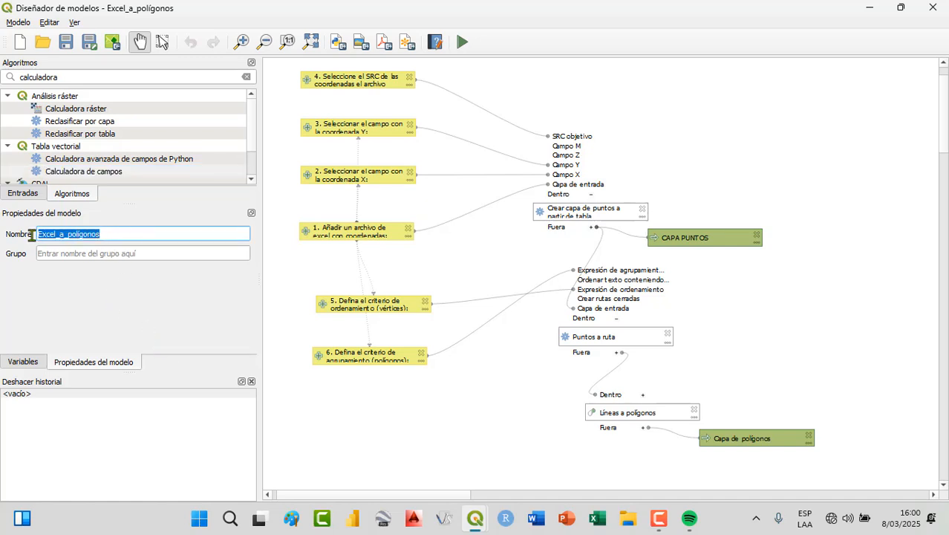